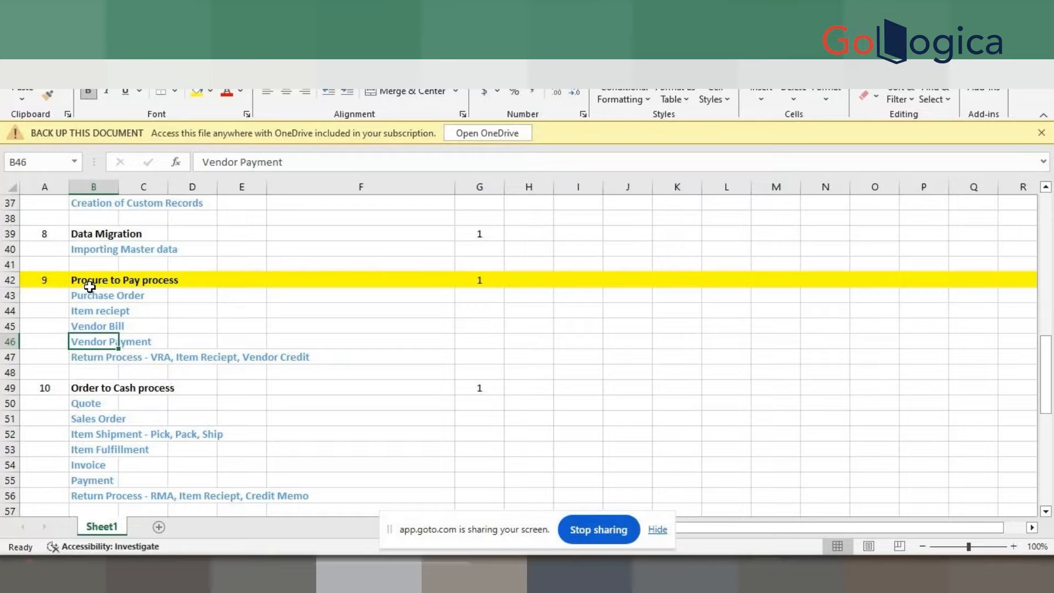
Step: Switch to NetSuite and authorize a return from the GL-1 Services purchase order using the Standard Vendor Return Authorization form
left_click(95, 356)
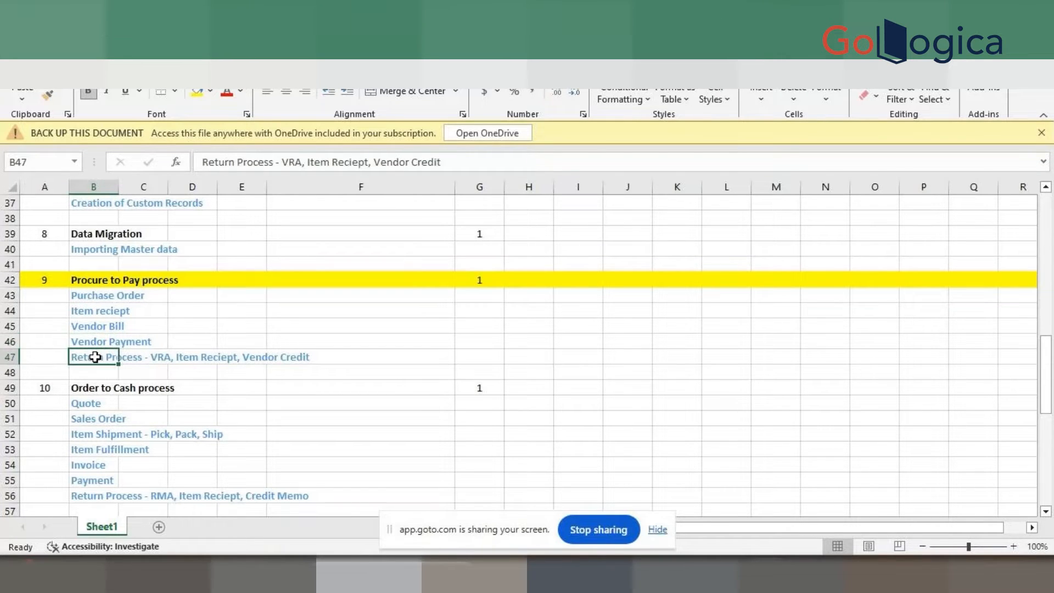
left_click(620, 574)
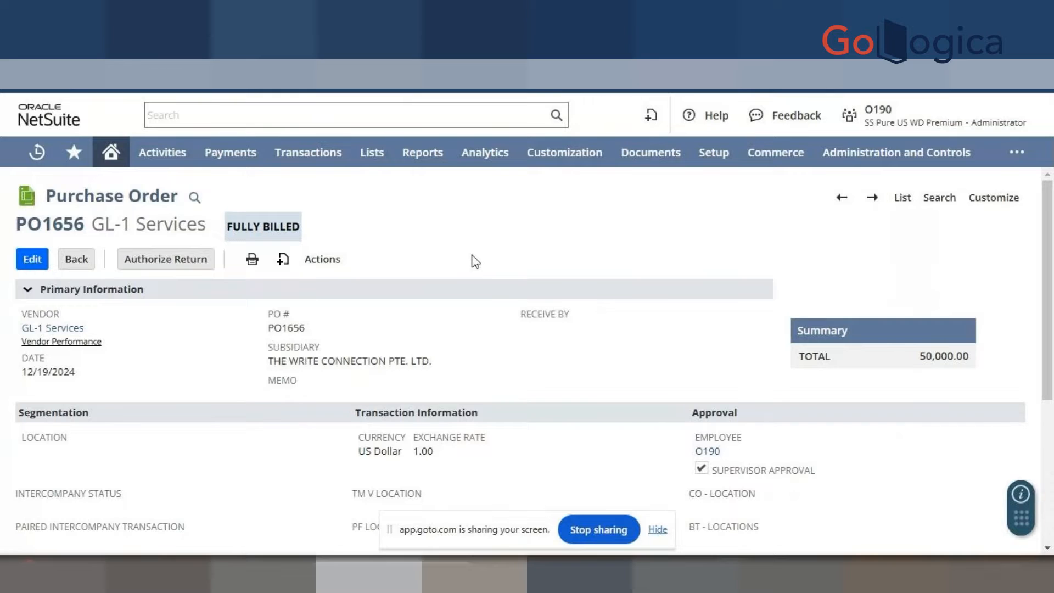
left_click(155, 264)
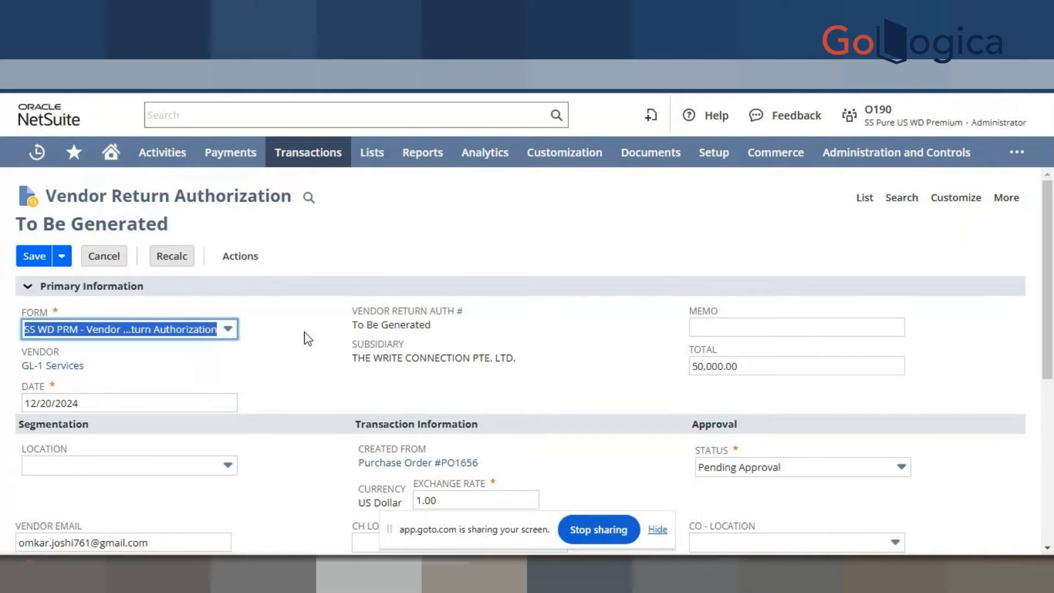
left_click(197, 330)
left_click(183, 372)
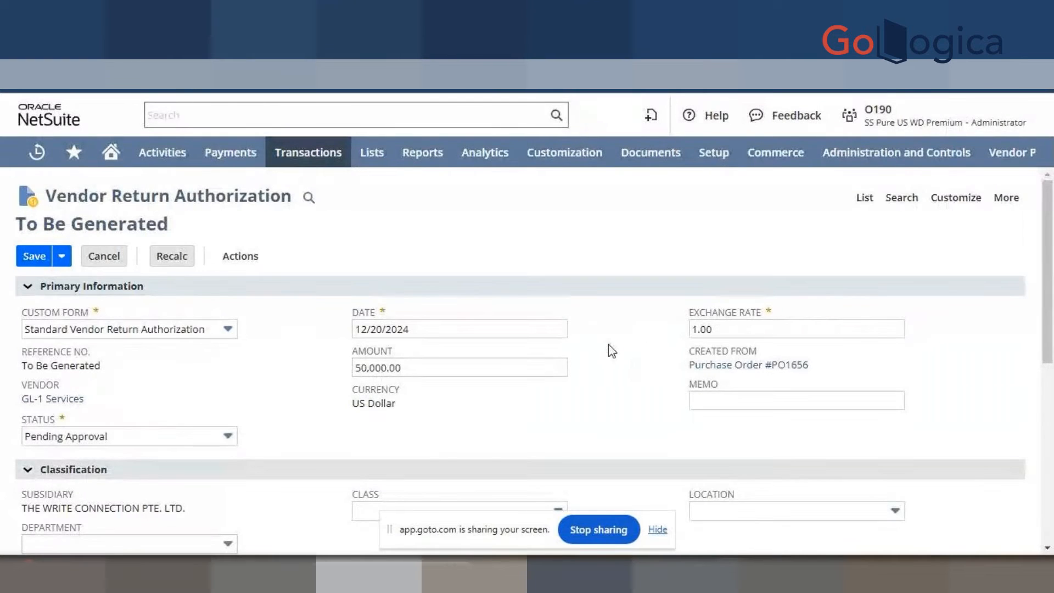
Step: Set the A015 - Mac PC return line to quantity 5 and location Boston - US
scroll(1053, 302, "down", 2)
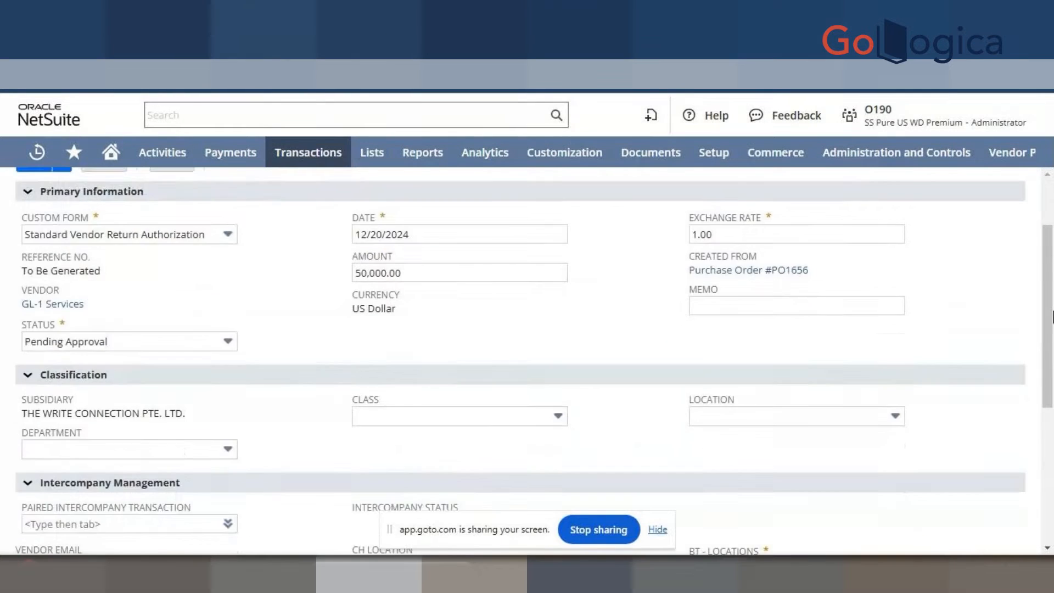
scroll(1052, 331, "down", 4)
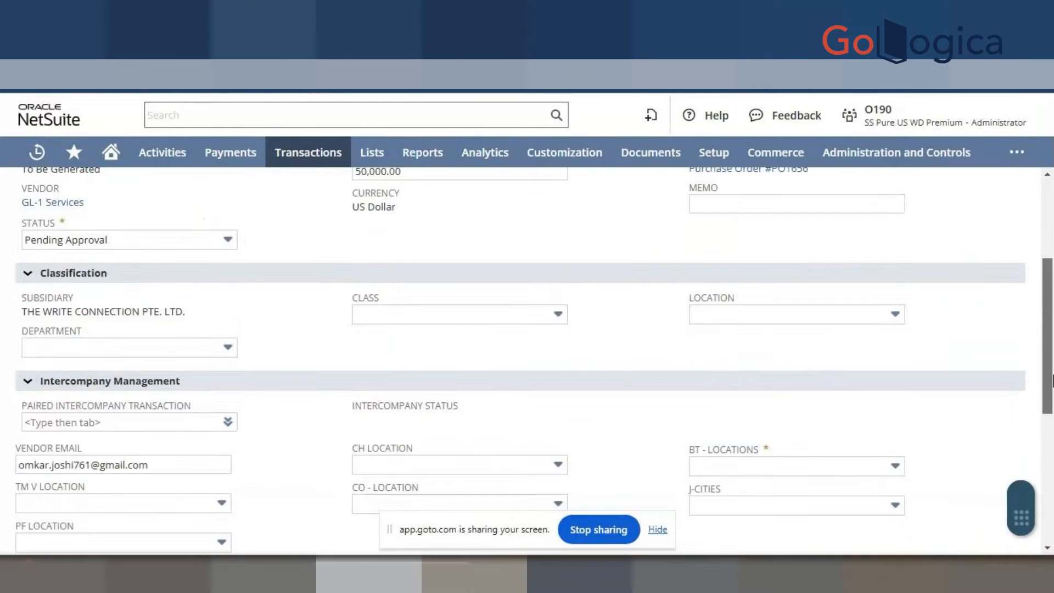
scroll(1052, 432, "down", 3)
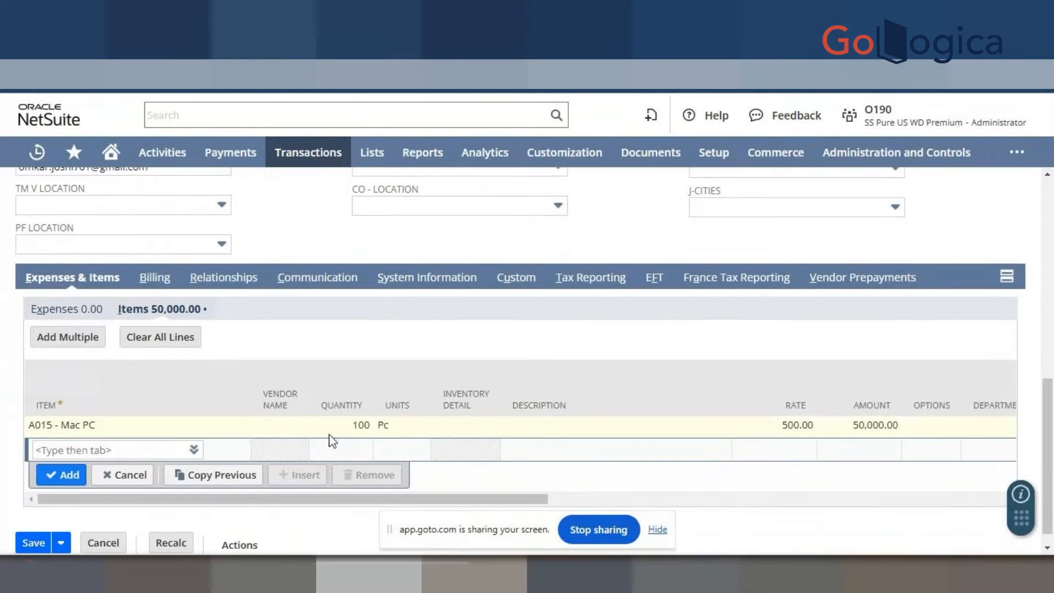
left_click(337, 426)
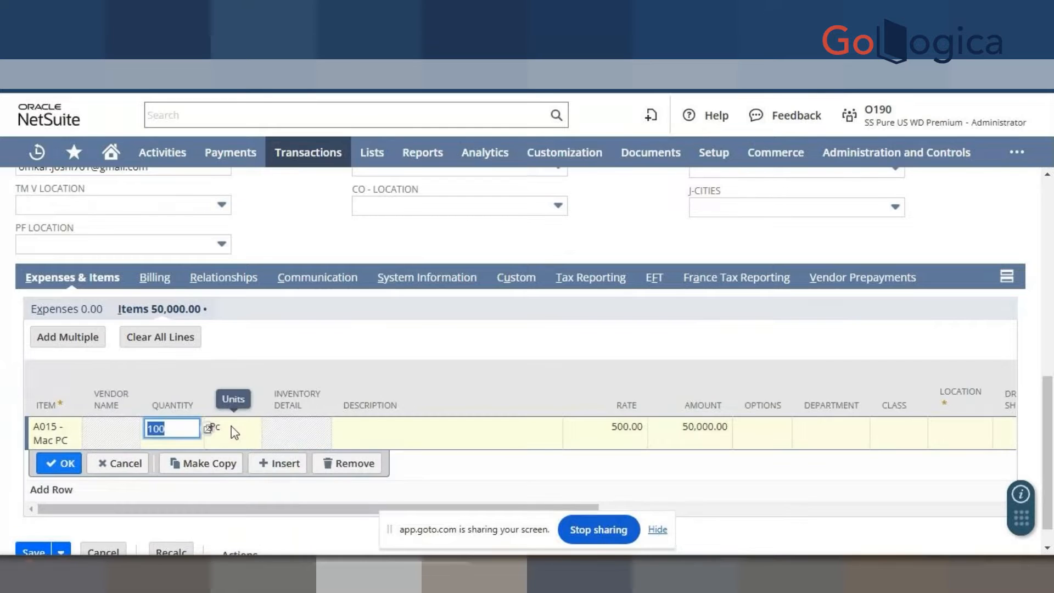
type("5")
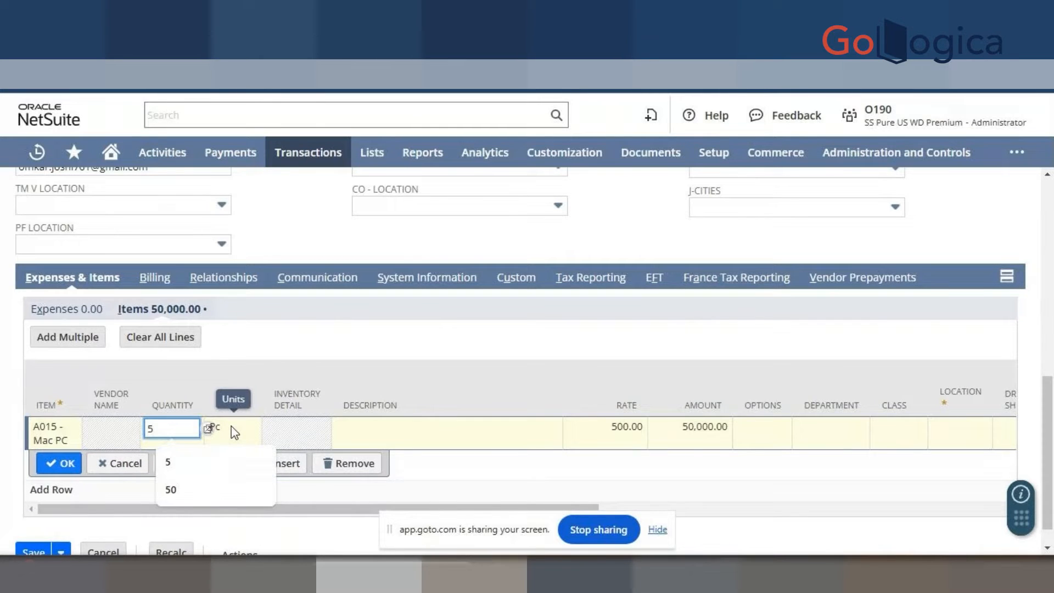
left_click(319, 341)
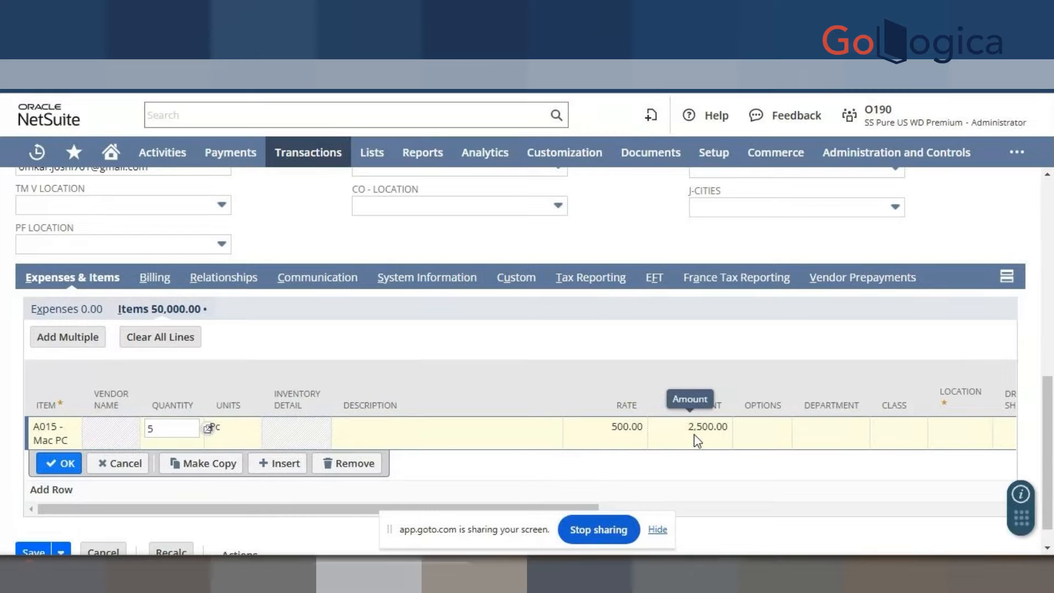
left_click(60, 463)
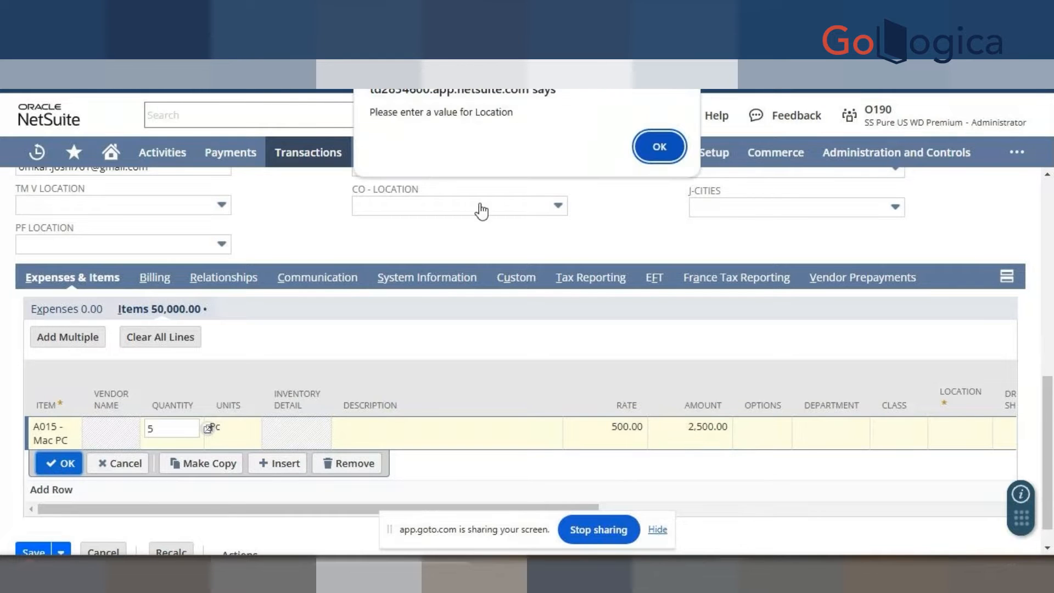
left_click(637, 153)
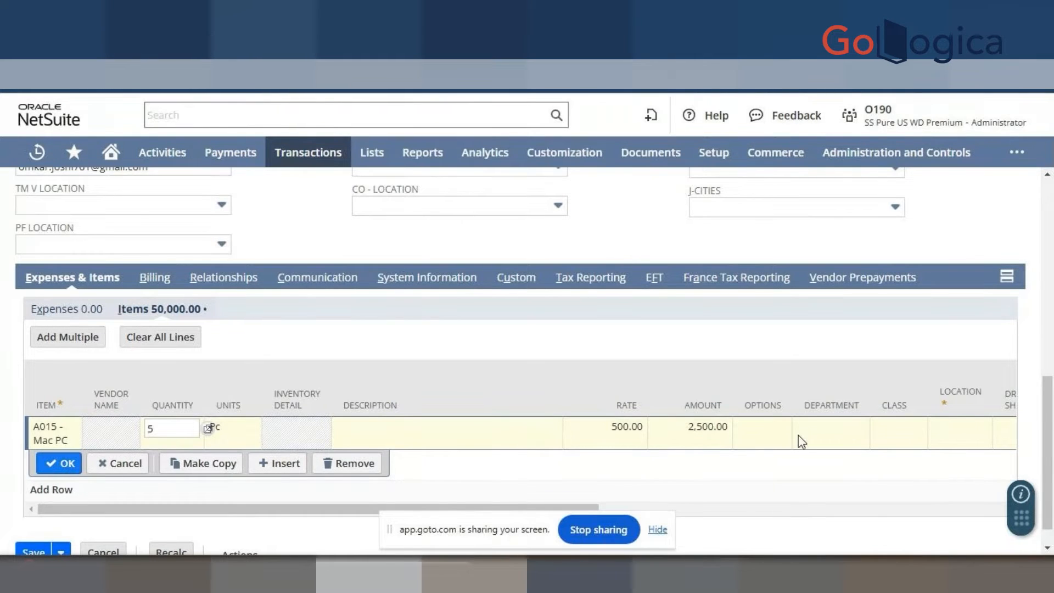
left_click(949, 429)
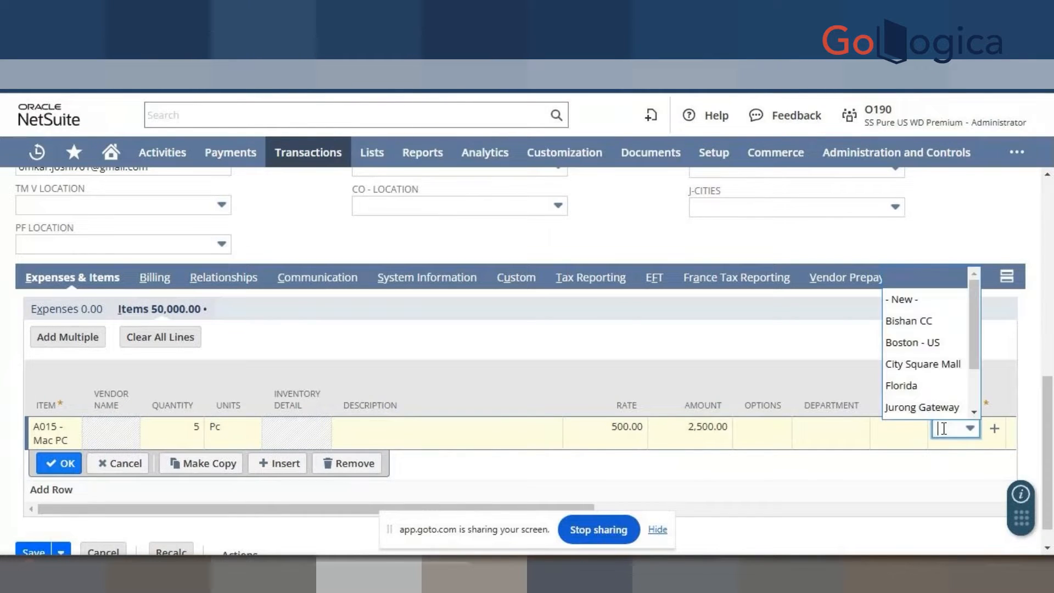
left_click(925, 342)
left_click(59, 463)
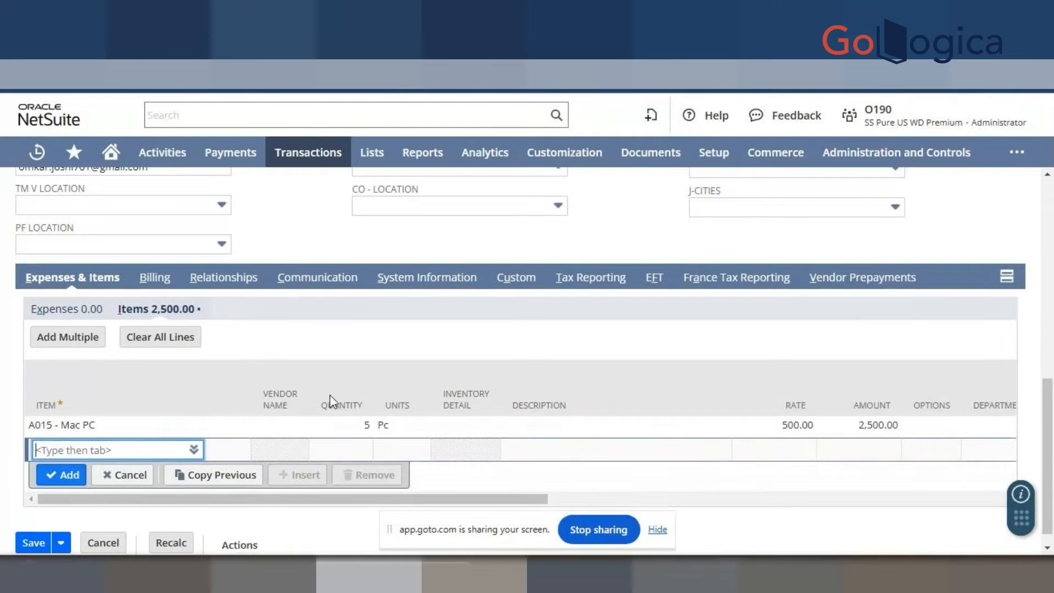
Step: Set BT - Locations to Boston, and save and approve the vendor return authorization
scroll(356, 385, "up", 4)
left_click(736, 400)
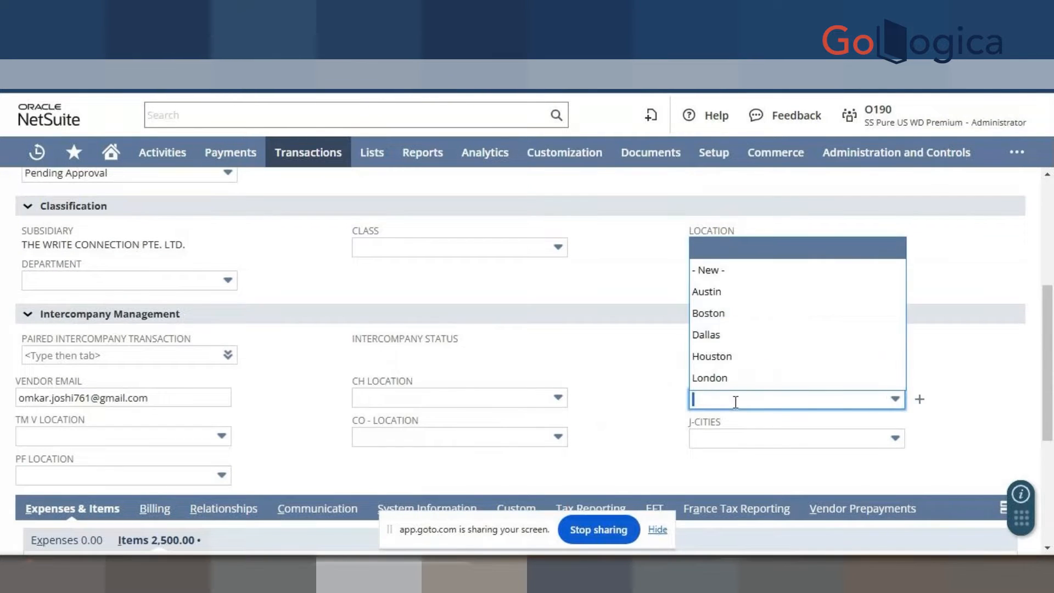
left_click(721, 313)
scroll(615, 356, "up", 2)
scroll(612, 363, "up", 4)
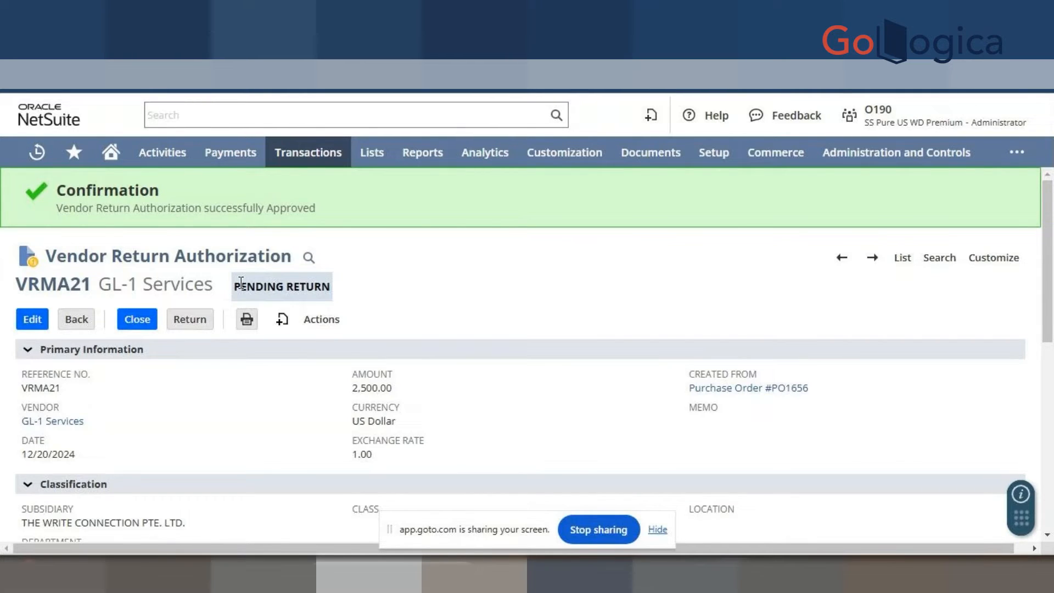
Step: Start the item fulfillment for the approved vendor return using the Standard Item Fulfillment form
left_click(196, 319)
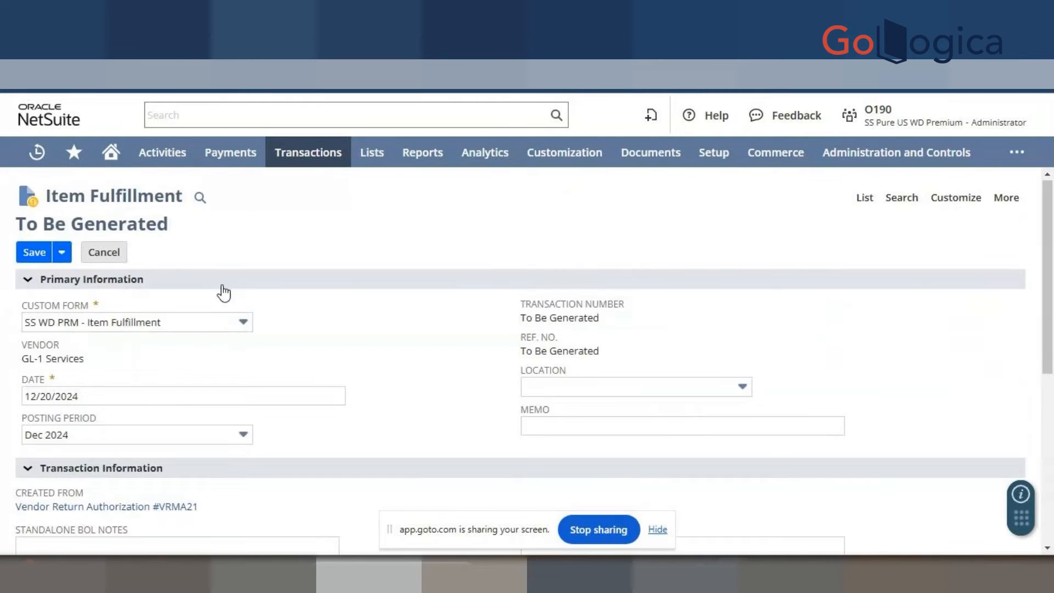
left_click(175, 322)
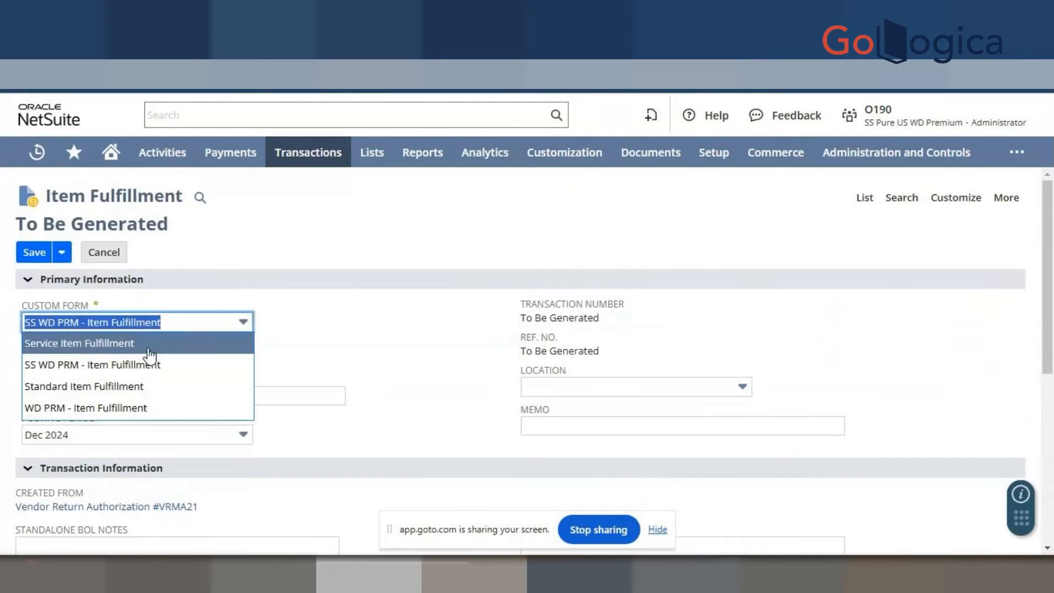
left_click(131, 387)
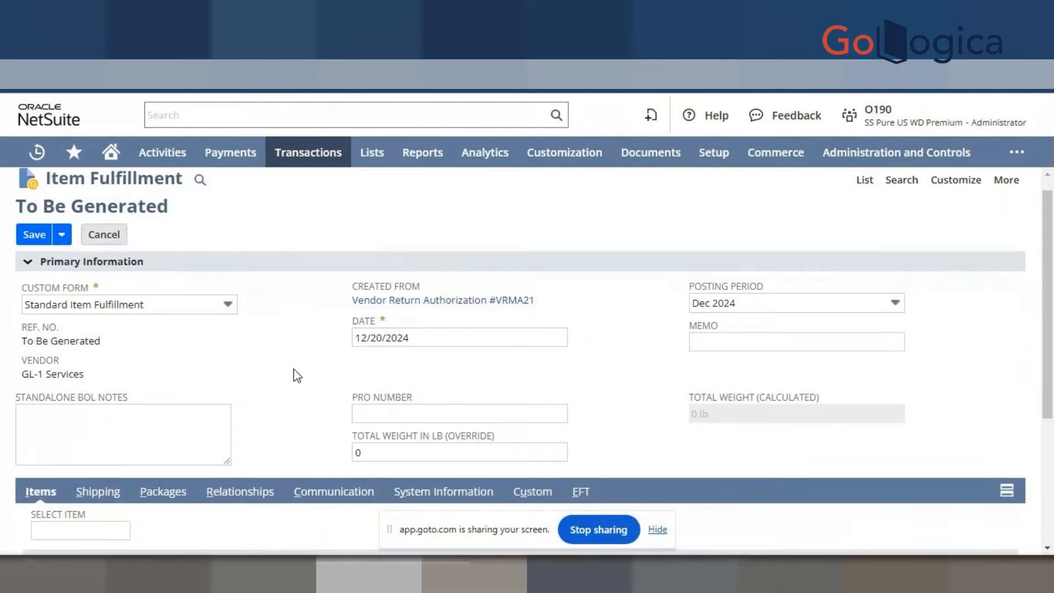
Step: Save the item fulfillment with the A015 - Mac PC line marked for fulfillment from Boston - US
scroll(295, 376, "down", 3)
scroll(295, 362, "down", 1)
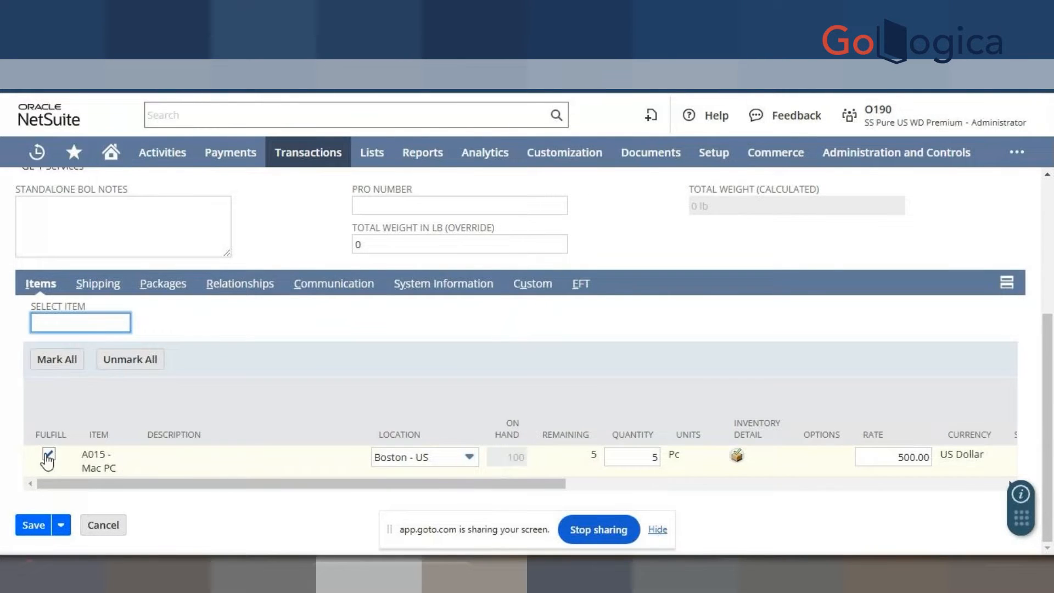
scroll(264, 427, "up", 2)
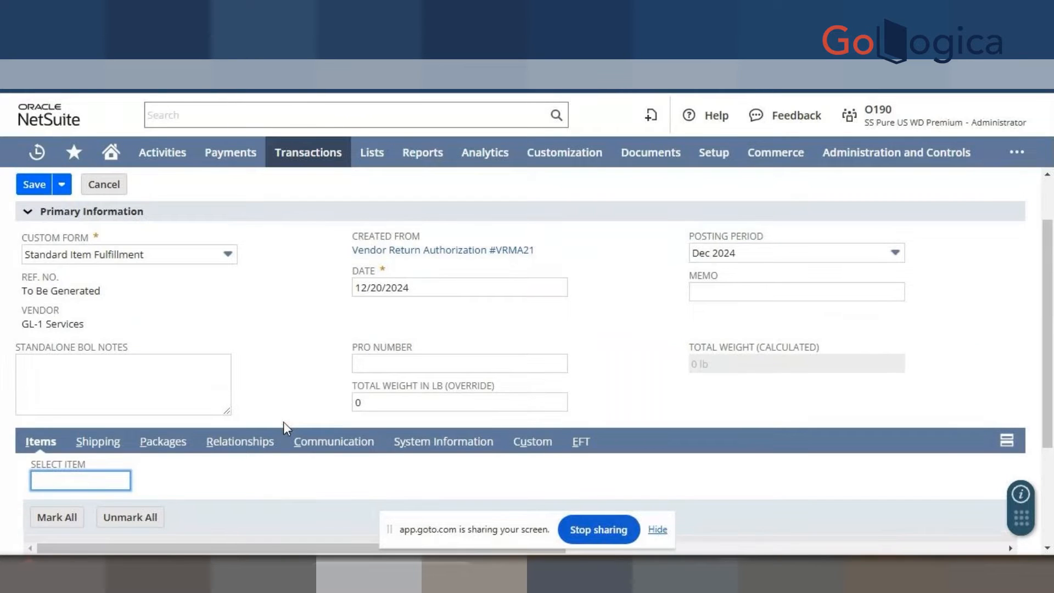
scroll(120, 389, "up", 1)
left_click(34, 254)
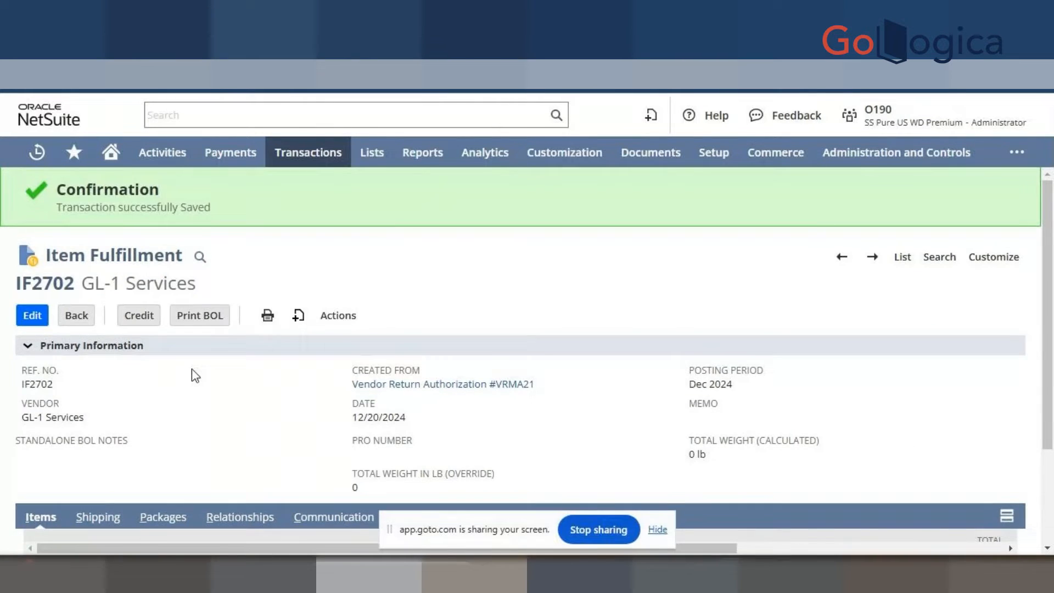
Step: Check the quantity on hand at Boston - US in the A015 - Mac PC item record, and return to the fulfillment
scroll(181, 379, "down", 2)
right_click(45, 458)
left_click(93, 299)
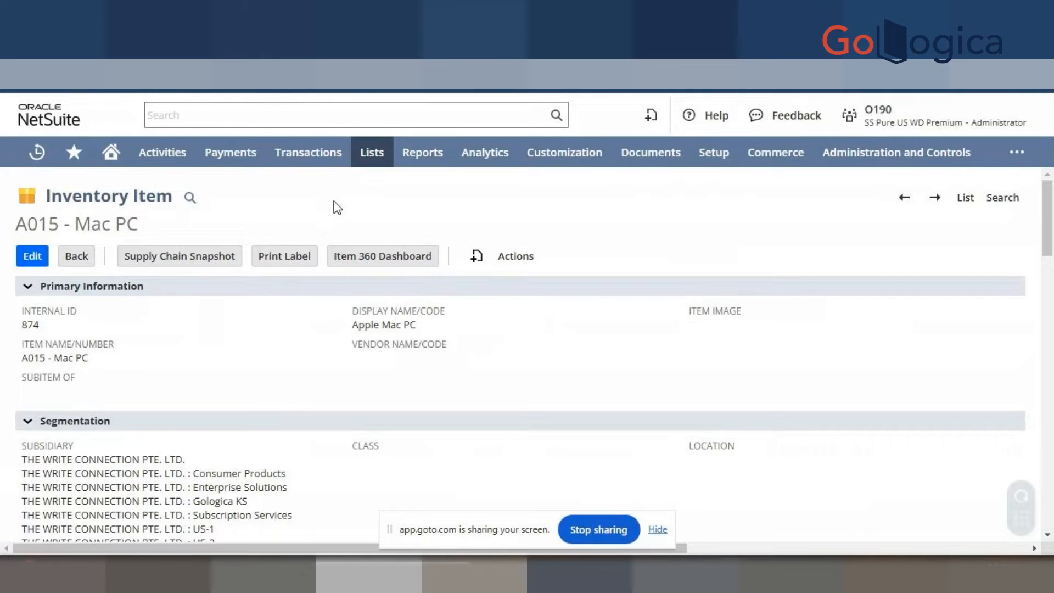
scroll(271, 275, "down", 8)
scroll(154, 229, "down", 6)
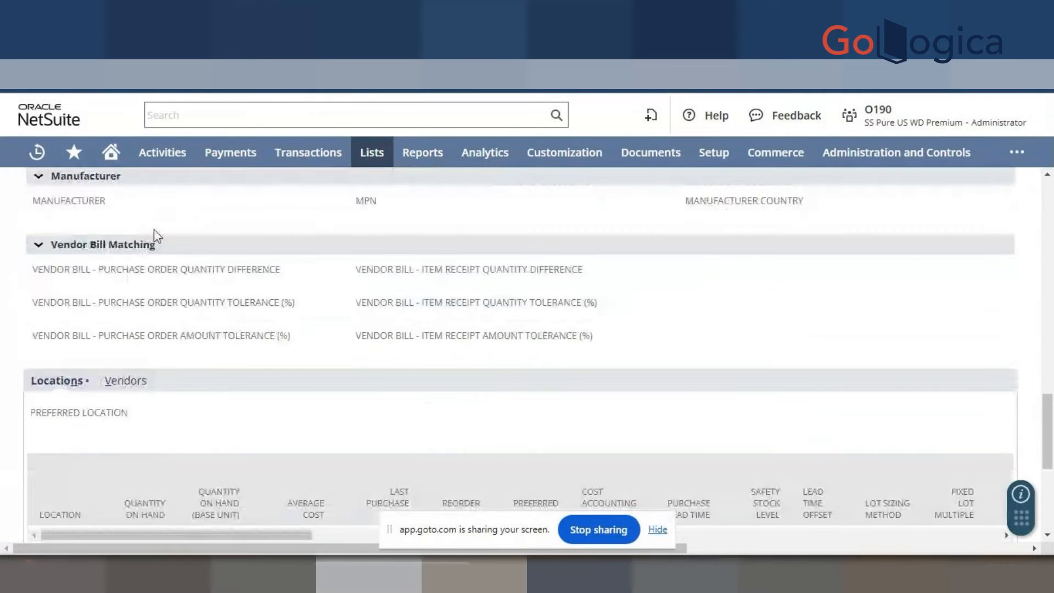
scroll(148, 229, "up", 5)
scroll(142, 236, "down", 8)
double_click(166, 264)
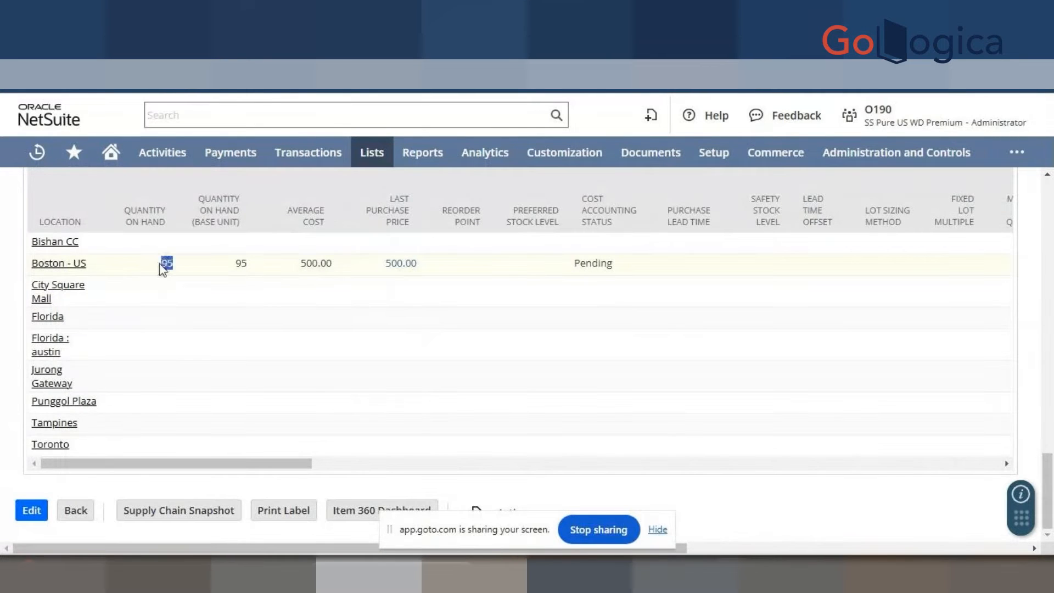
left_click(163, 268)
left_click(296, 33)
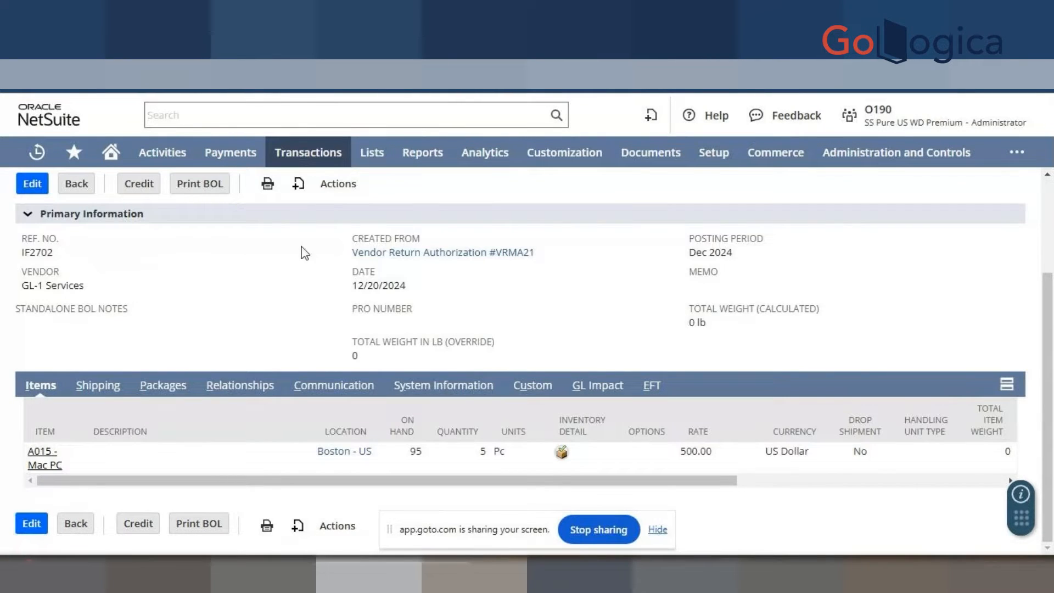
Step: Create a bill credit from the item fulfillment, review its item line, and try to save it
left_click(139, 185)
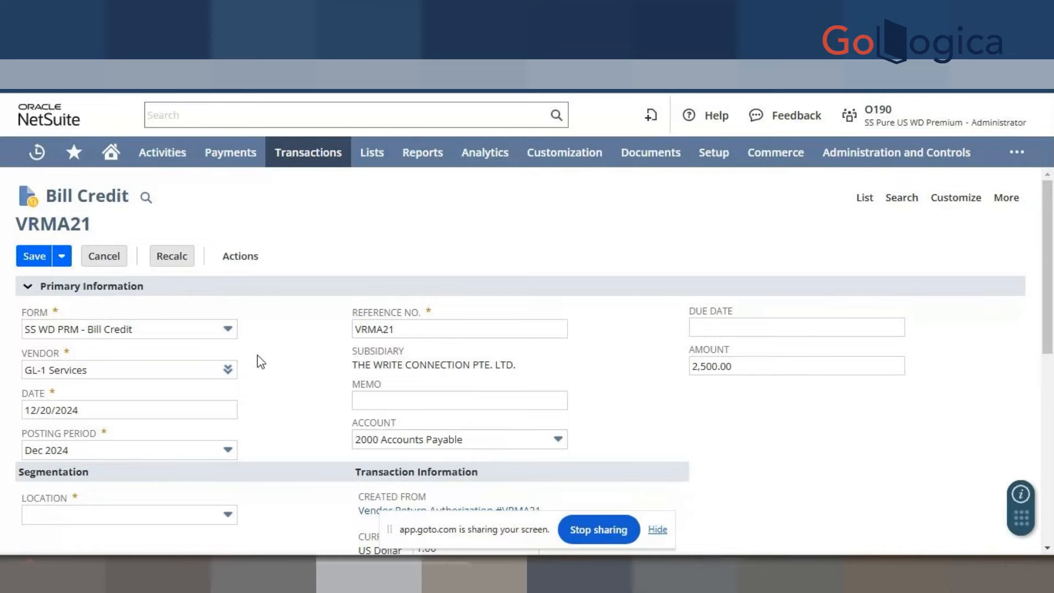
scroll(307, 362, "down", 3)
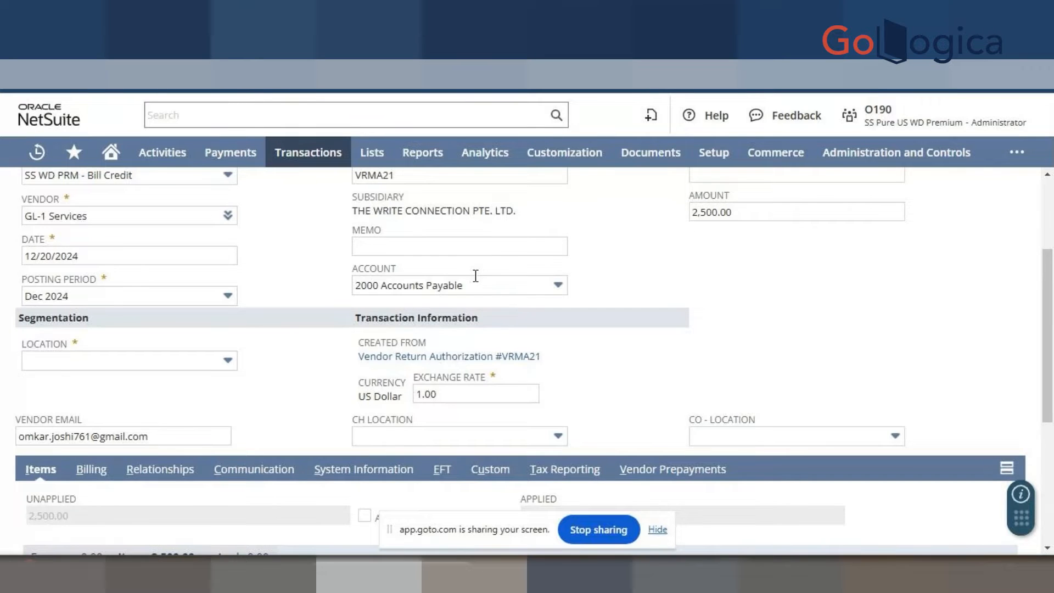
scroll(329, 285, "down", 4)
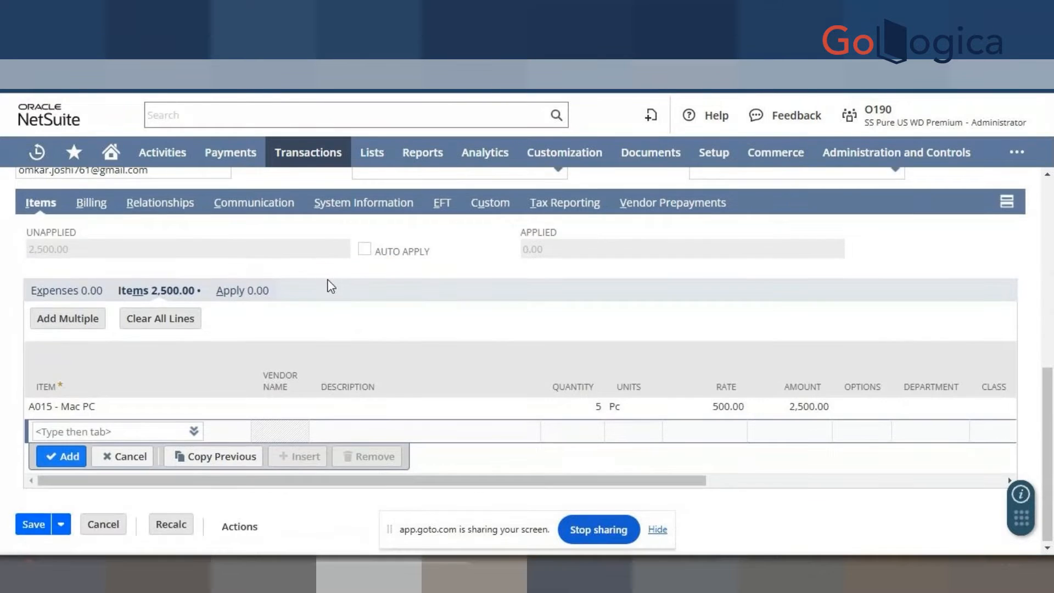
scroll(328, 284, "up", 7)
left_click(34, 256)
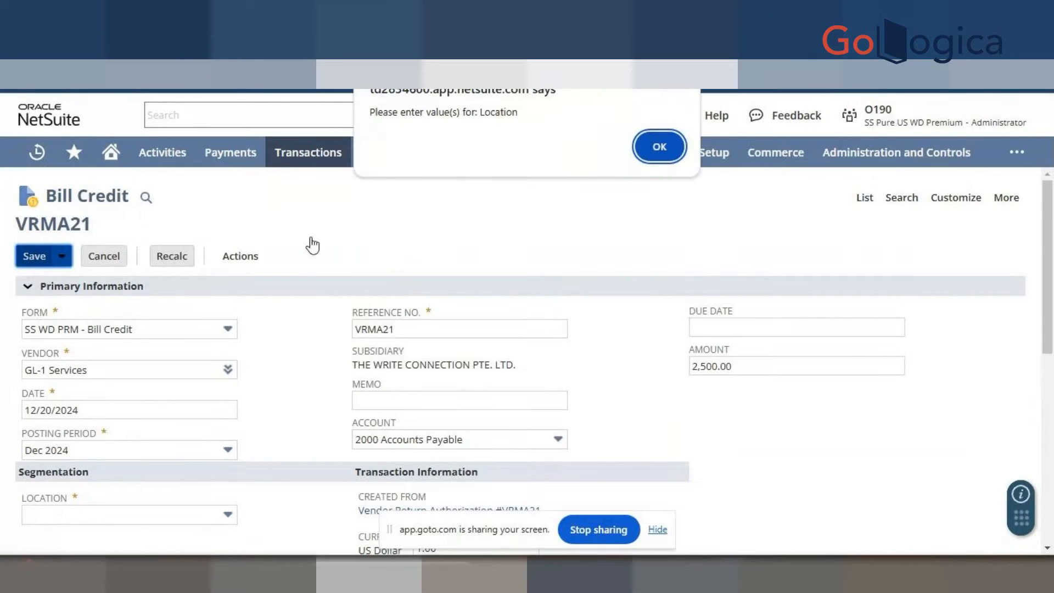
left_click(654, 146)
Step: Set the bill credit's location to Boston - US and save the record
scroll(551, 299, "down", 5)
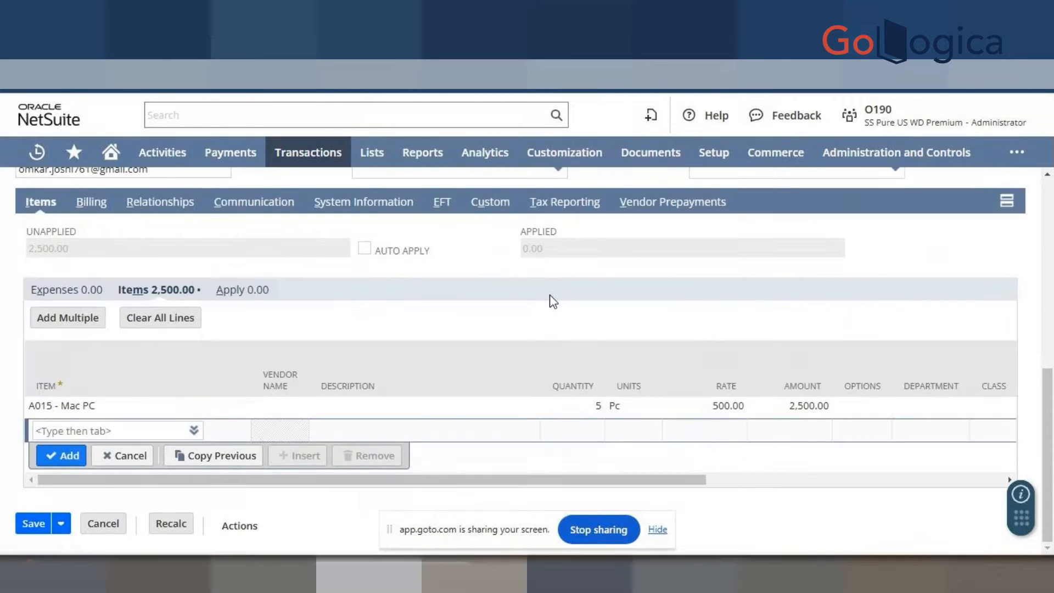
scroll(550, 299, "up", 4)
left_click(159, 328)
left_click(137, 405)
scroll(237, 366, "up", 3)
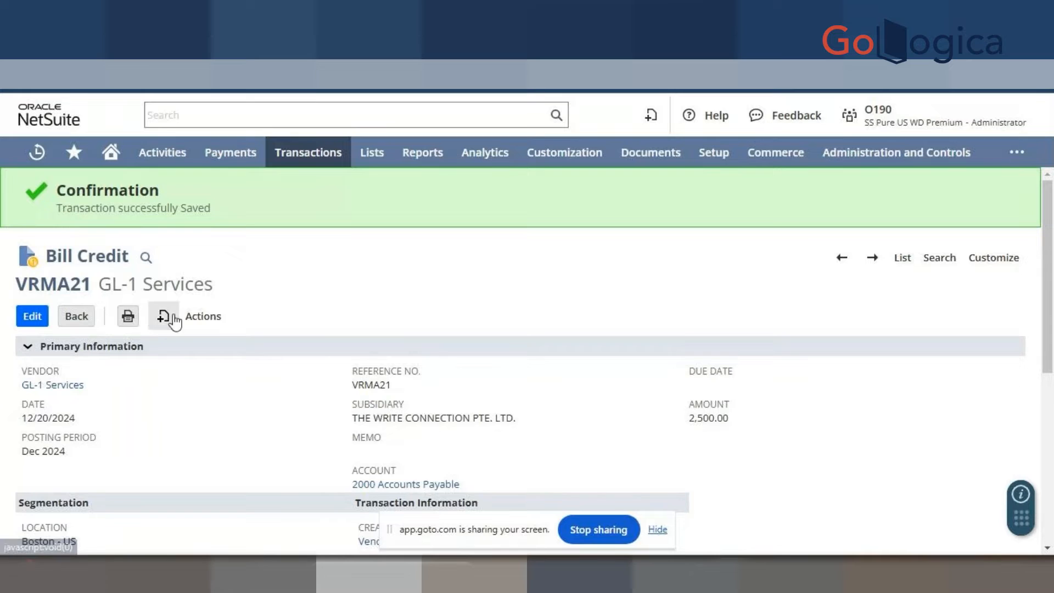
Step: Review the GL impact of the saved bill credit and return to the record
mouse_move(199, 320)
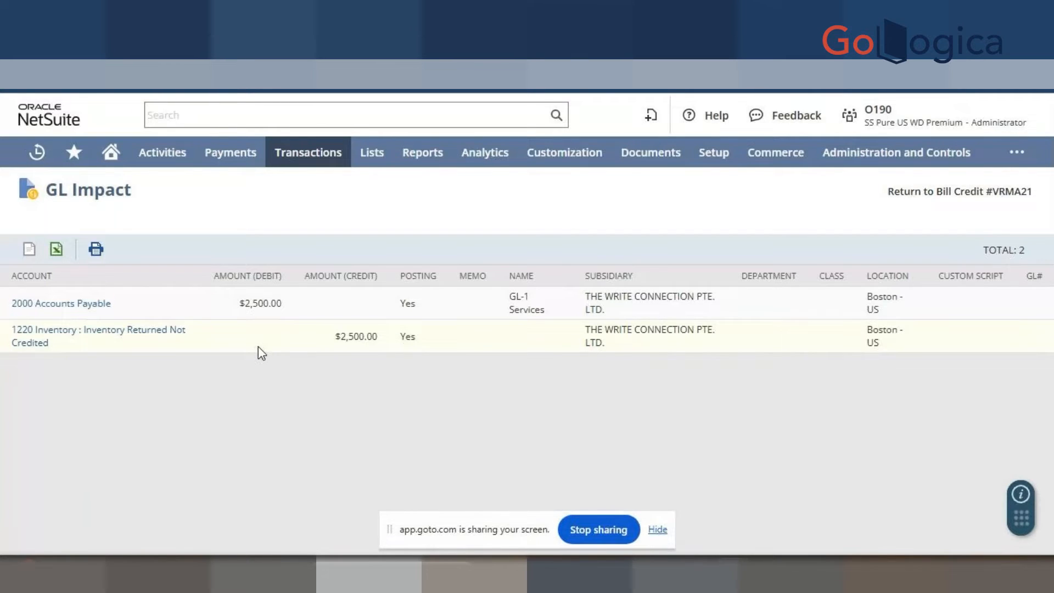
key("alt+Left")
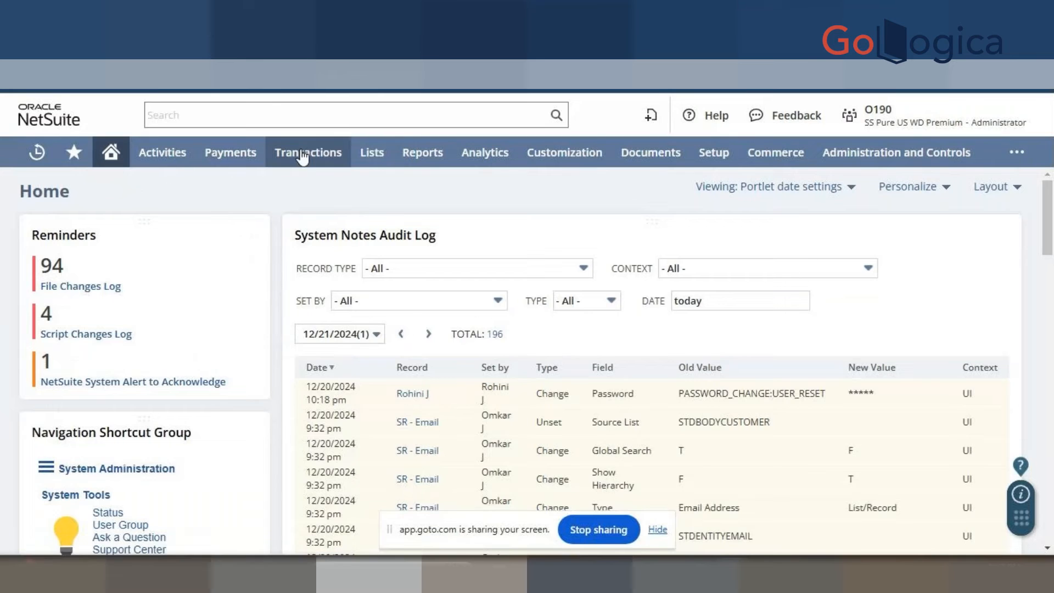
Step: Start a new sales quote and set its custom form to Standard Quote
mouse_move(303, 156)
mouse_move(313, 308)
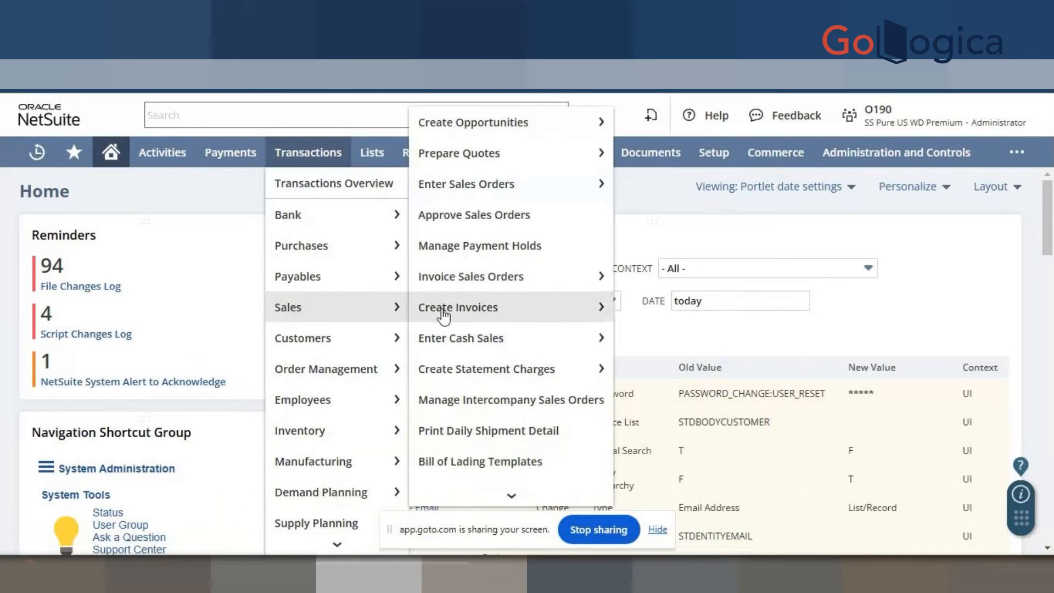
right_click(572, 154)
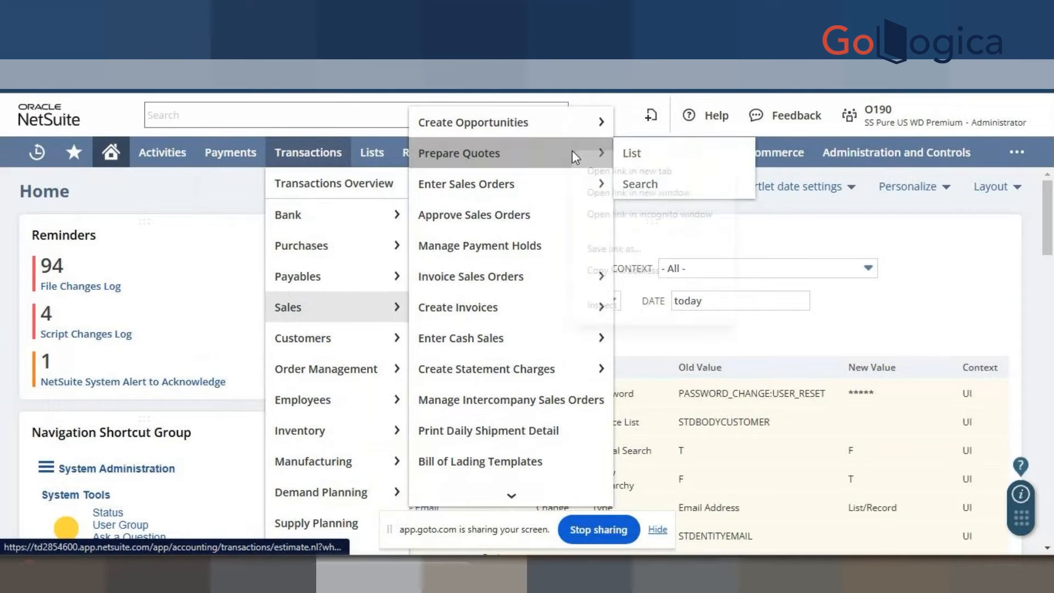
left_click(572, 154)
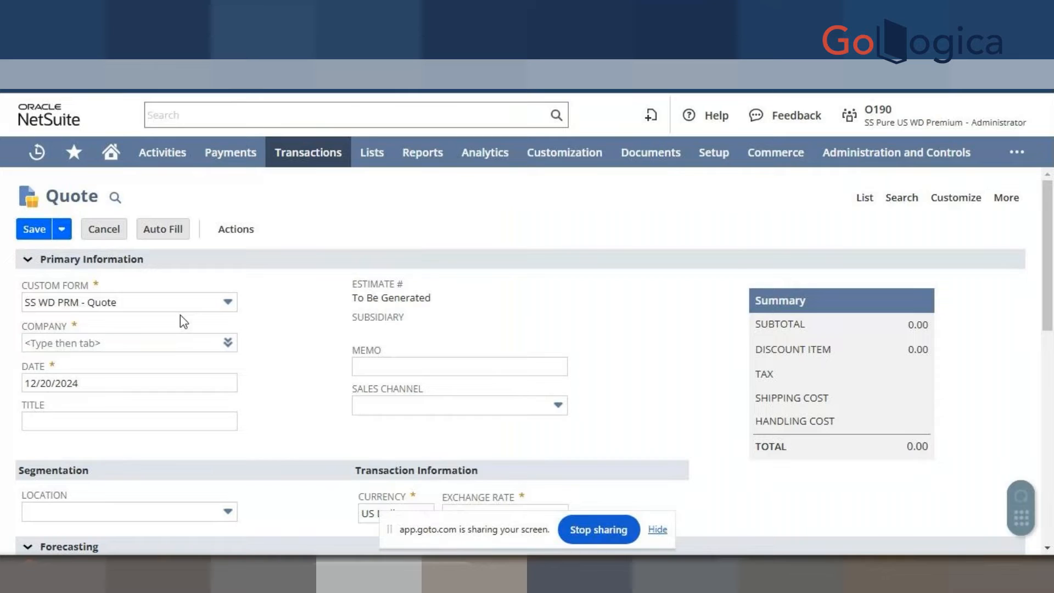
left_click(169, 301)
left_click(160, 345)
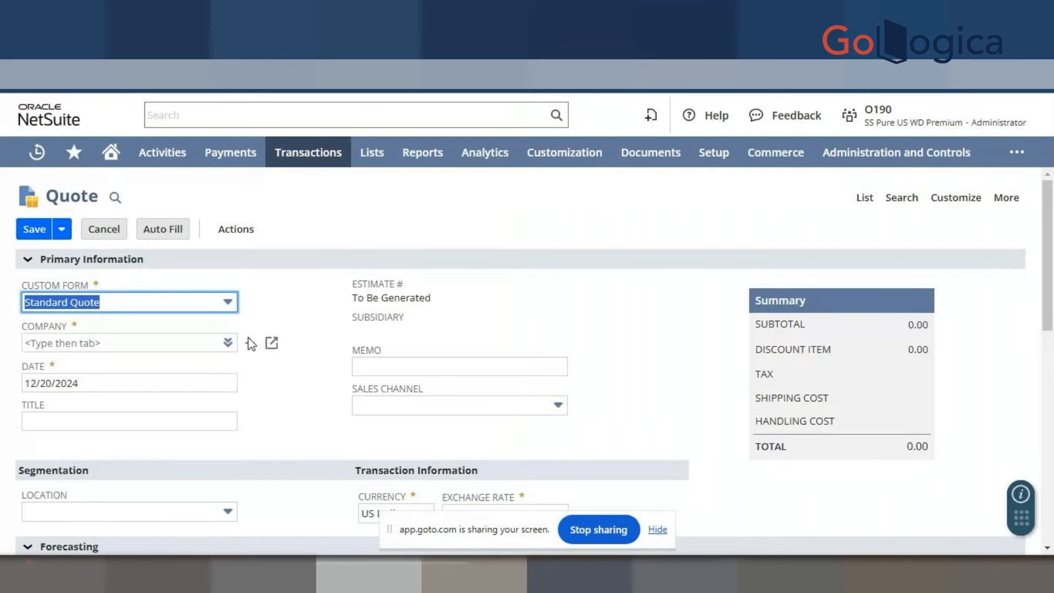
left_click(328, 334)
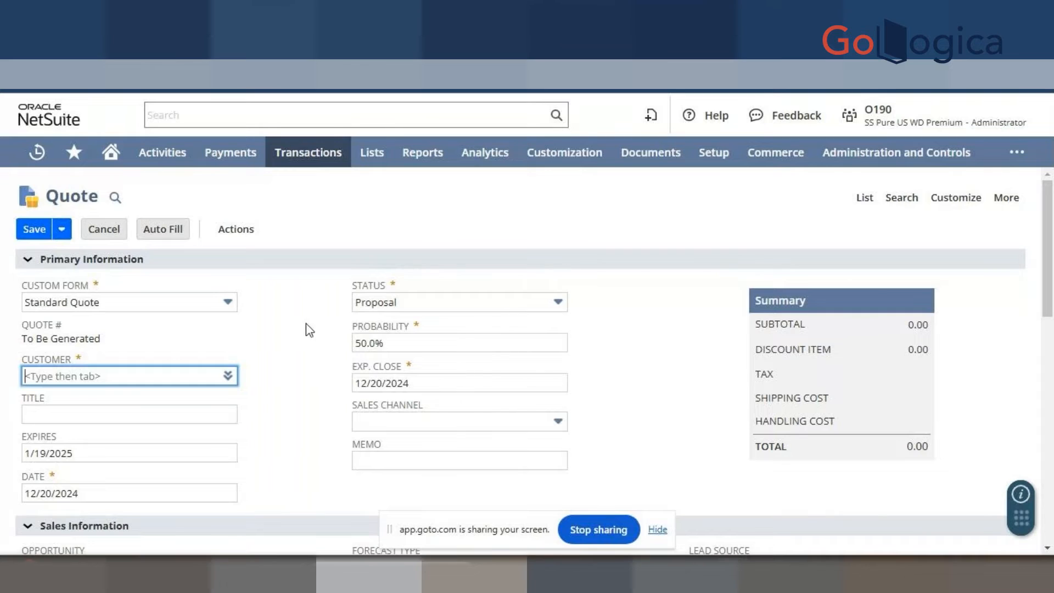
Step: Choose Meedoo Industries from the customer list for the quote
left_click(228, 377)
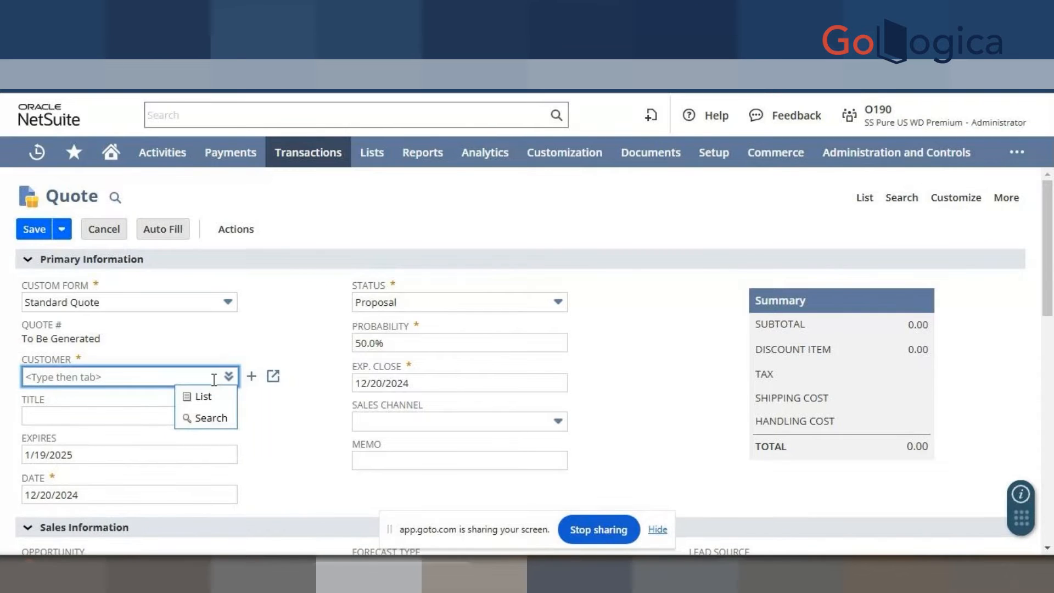
left_click(200, 396)
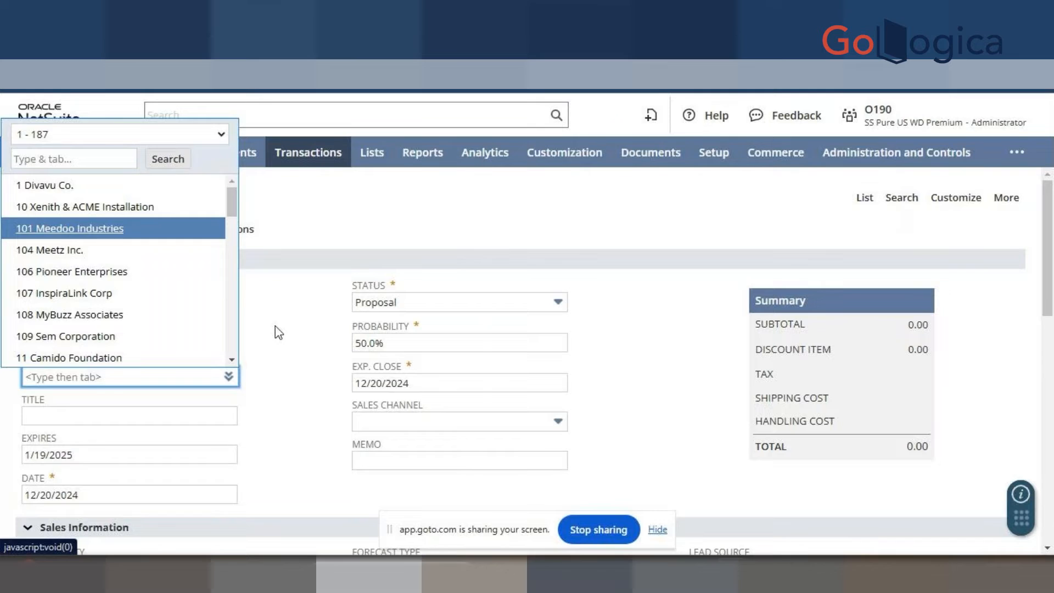
key("Tab")
Step: Add the item A015 - Mac PC to the quote with a quantity of 10
scroll(307, 340, "down", 1)
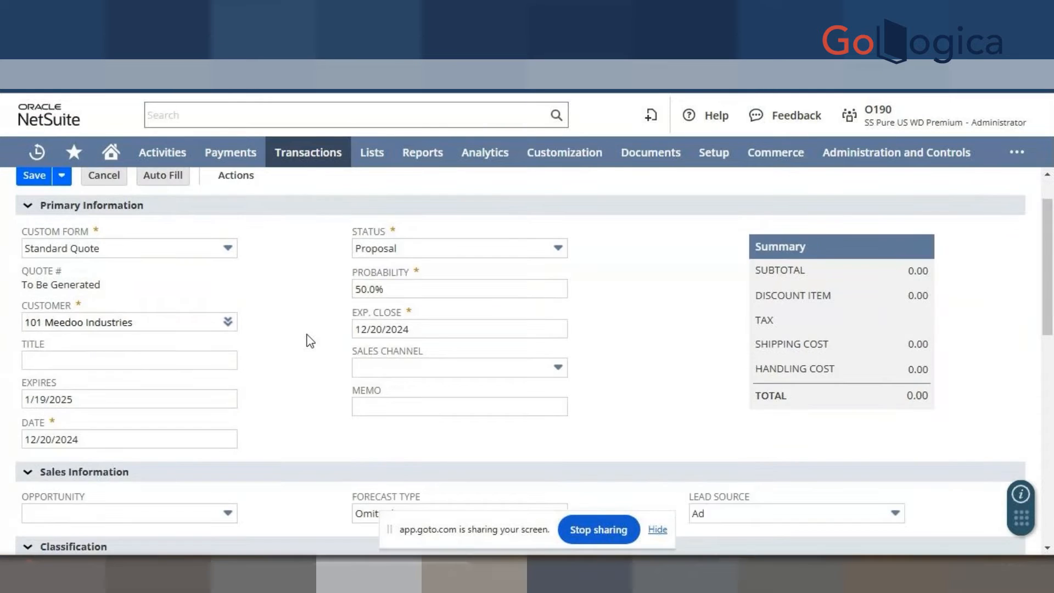
scroll(310, 341, "down", 5)
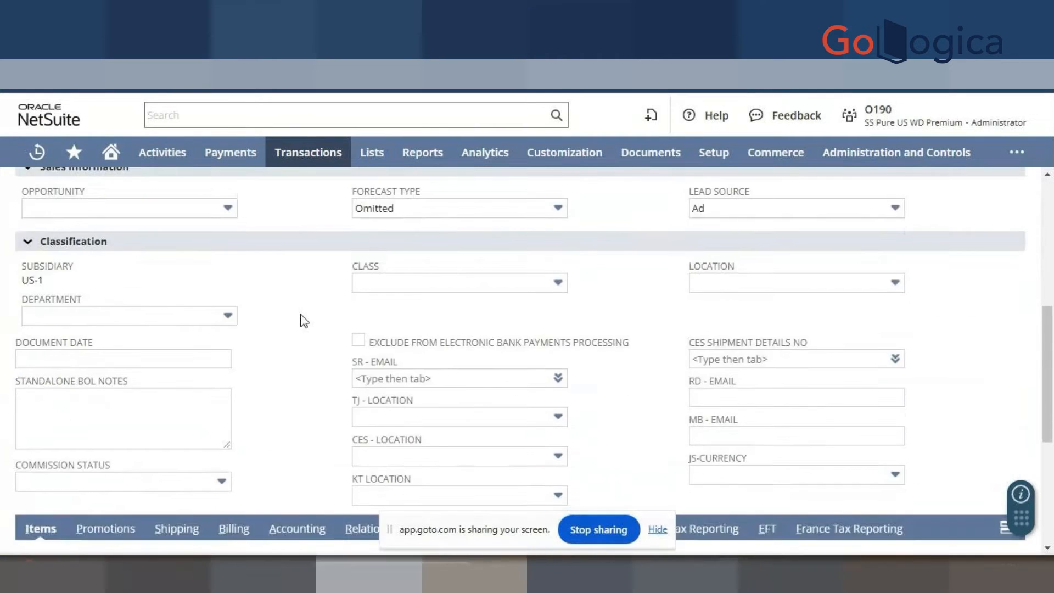
scroll(303, 321, "down", 3)
scroll(302, 324, "down", 2)
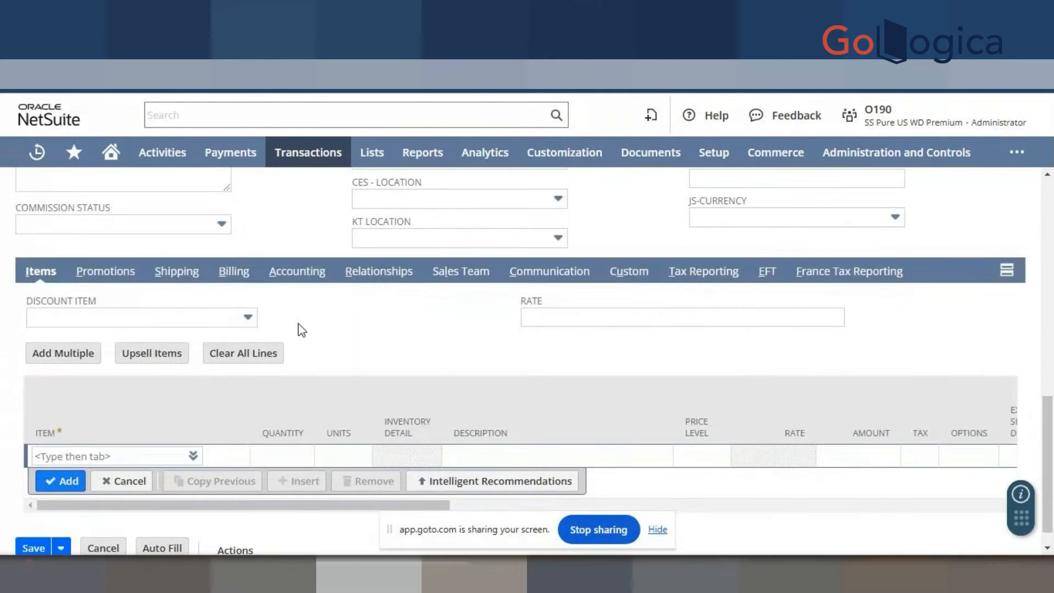
mouse_move(194, 456)
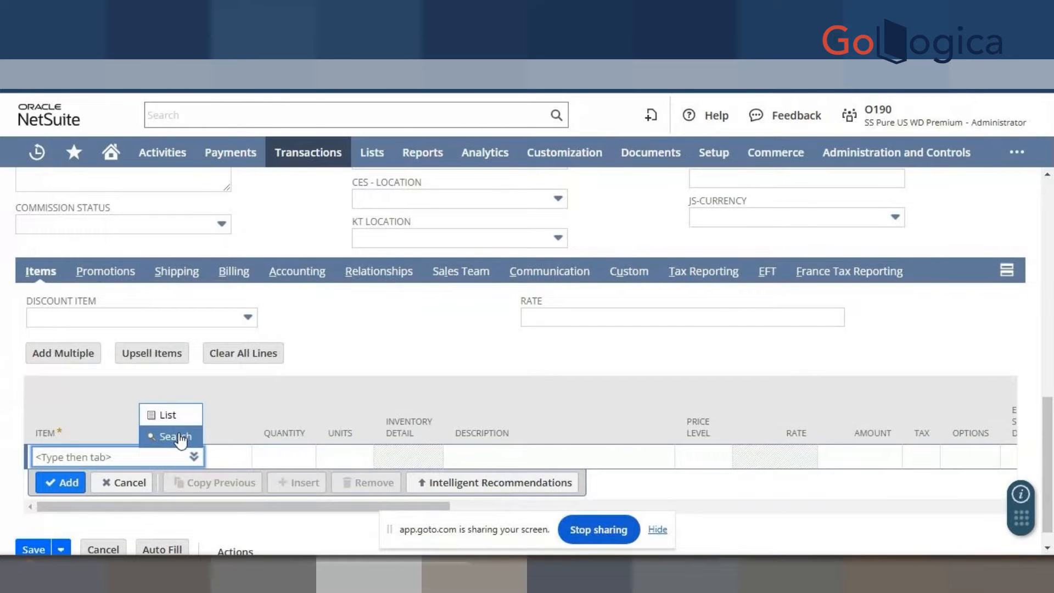
left_click(181, 441)
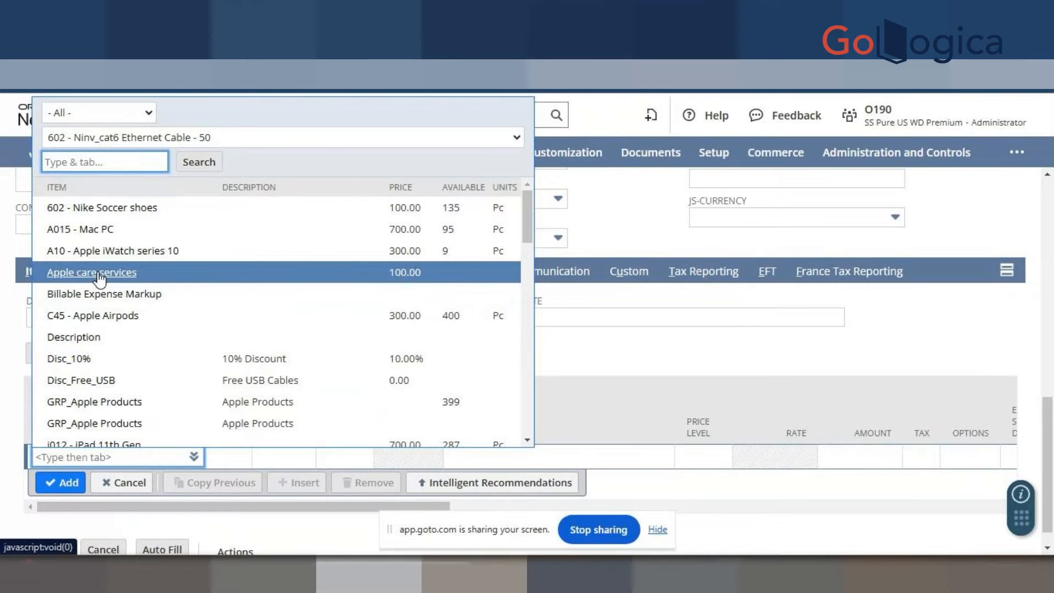
left_click(84, 228)
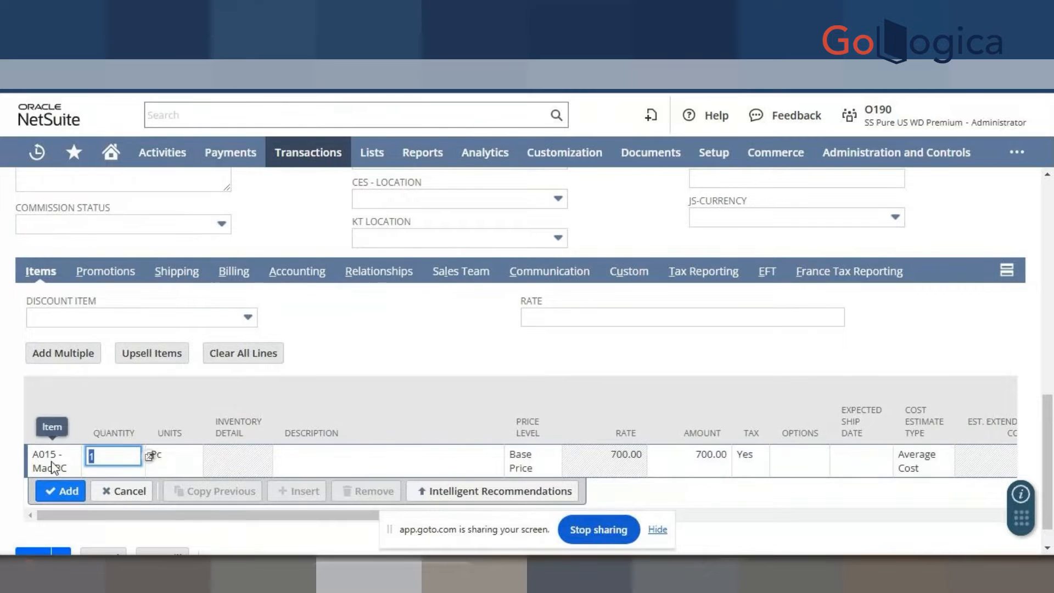
type("10")
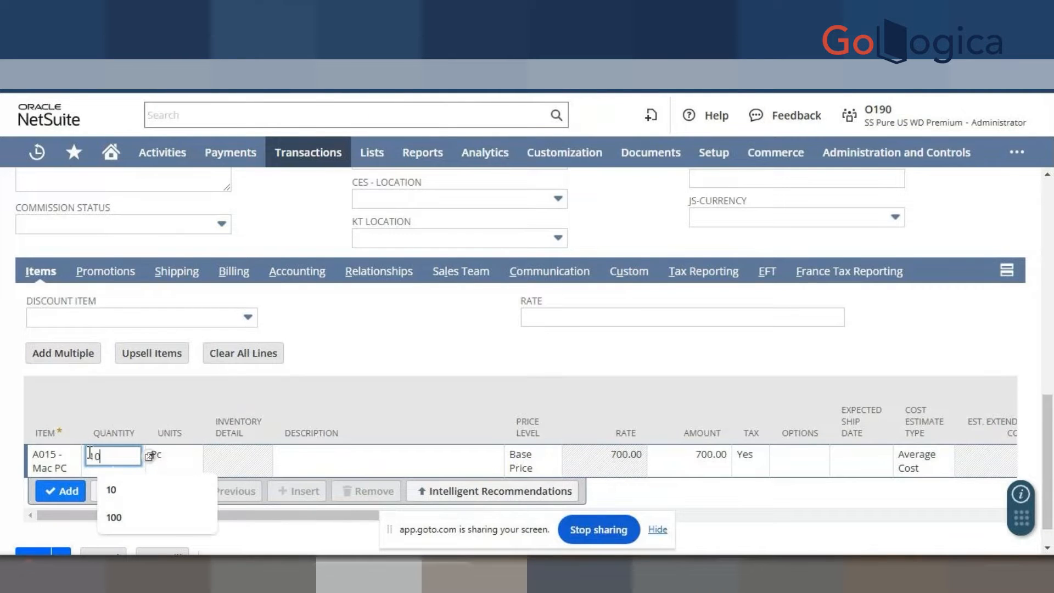
left_click(393, 351)
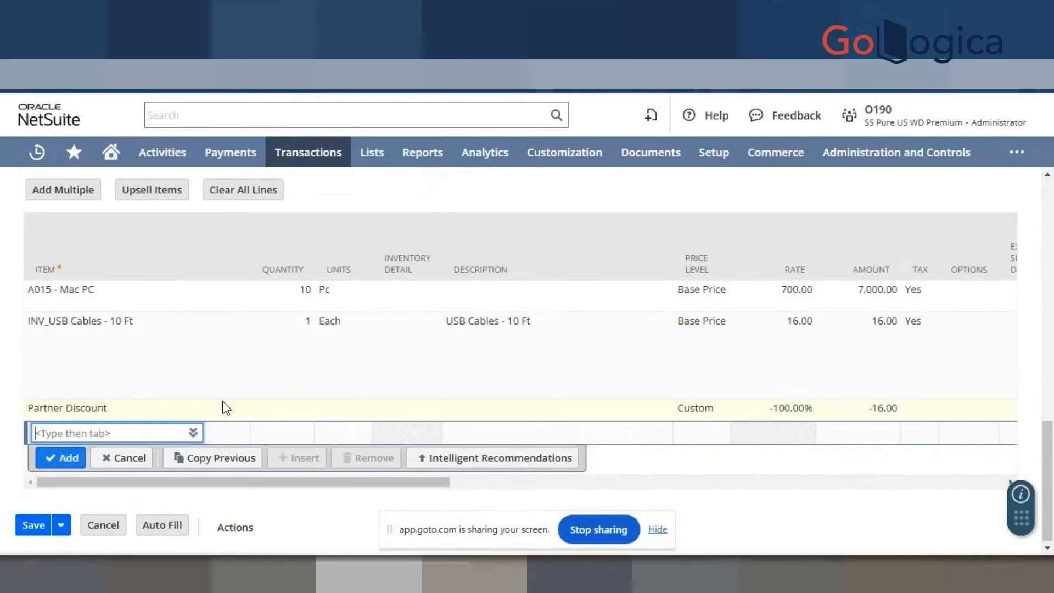
Step: Remove the INV_USB Cables - 10 Ft line from the quote's items and save the quote
left_click(125, 343)
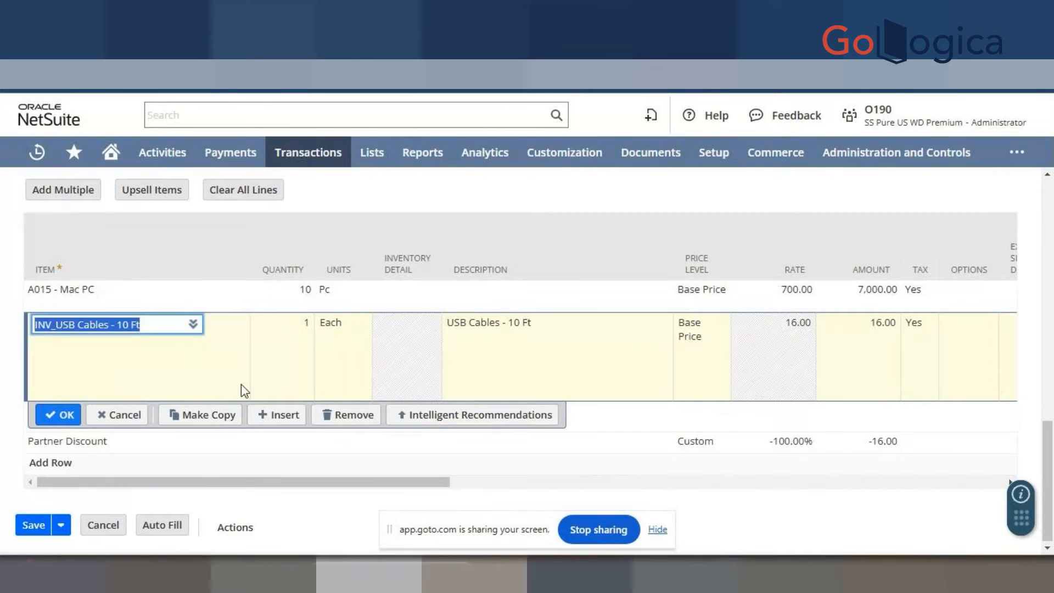
left_click(345, 416)
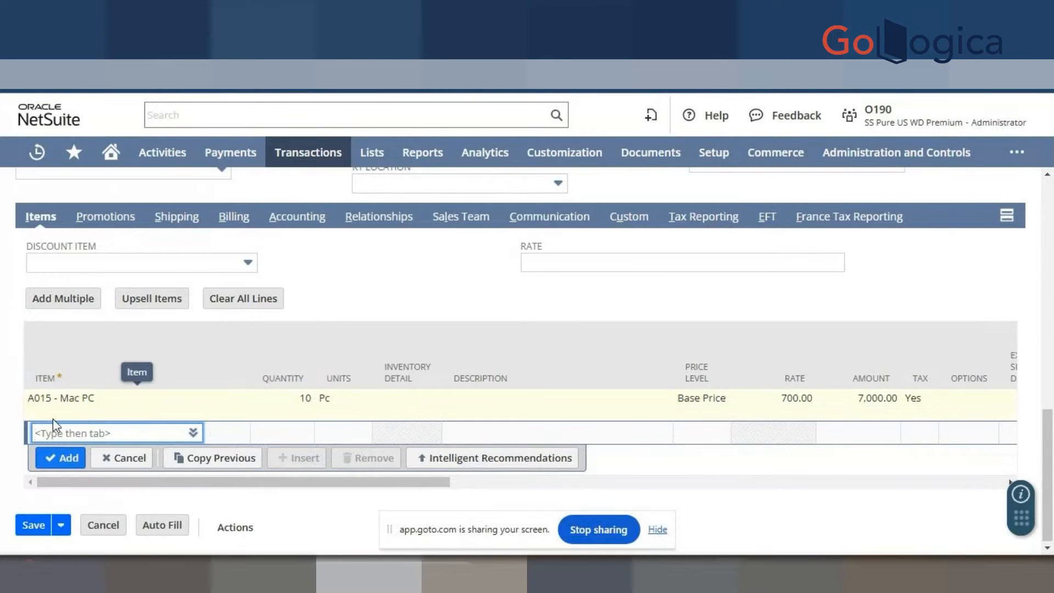
left_click(31, 526)
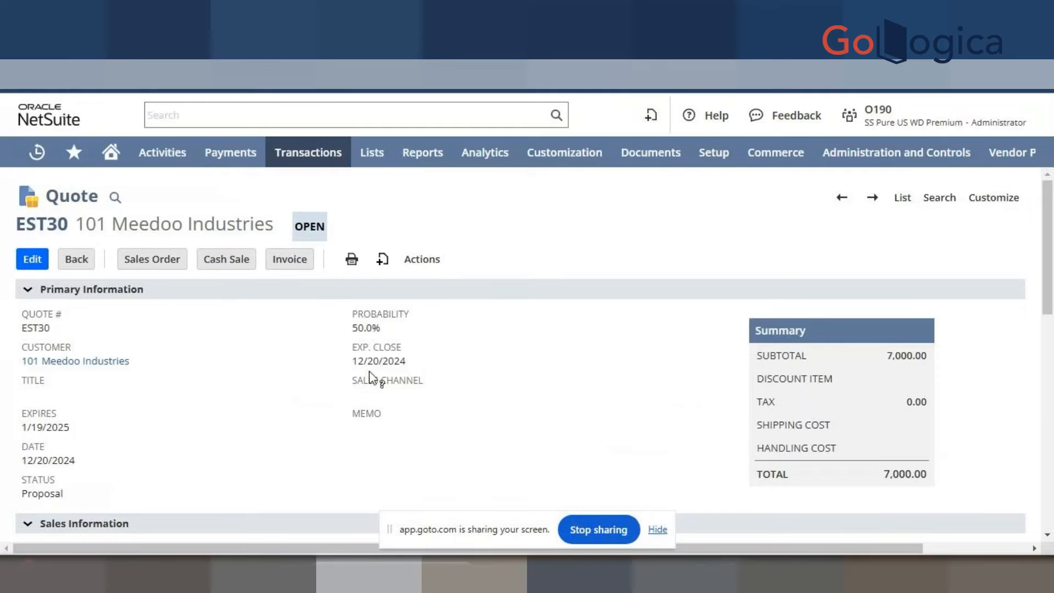
Step: Create a sales order from the saved quote and set its custom form to Standard Sales Order
scroll(255, 398, "down", 10)
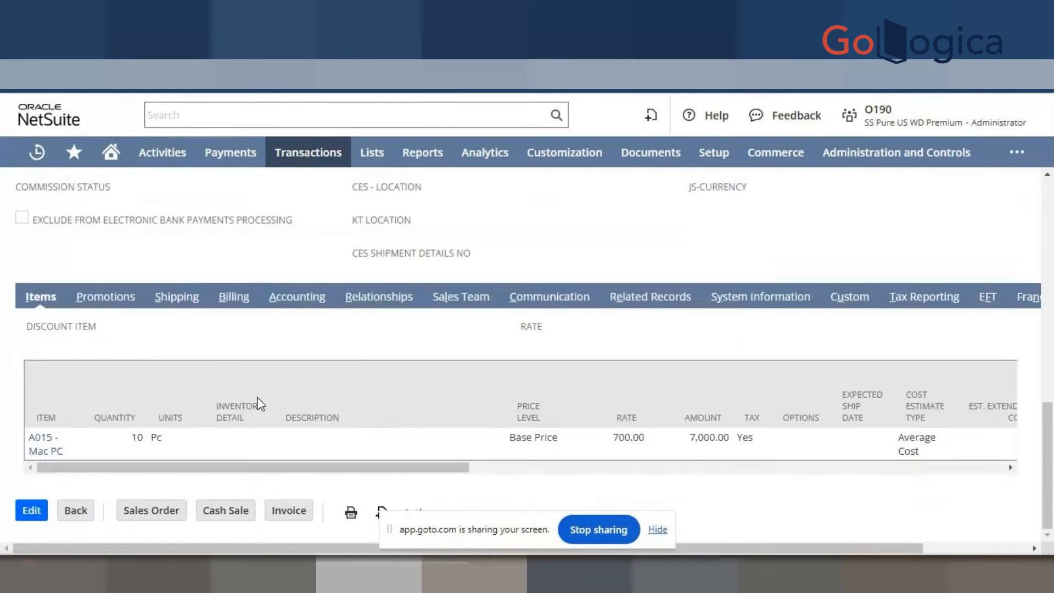
scroll(258, 397, "up", 9)
scroll(258, 397, "up", 1)
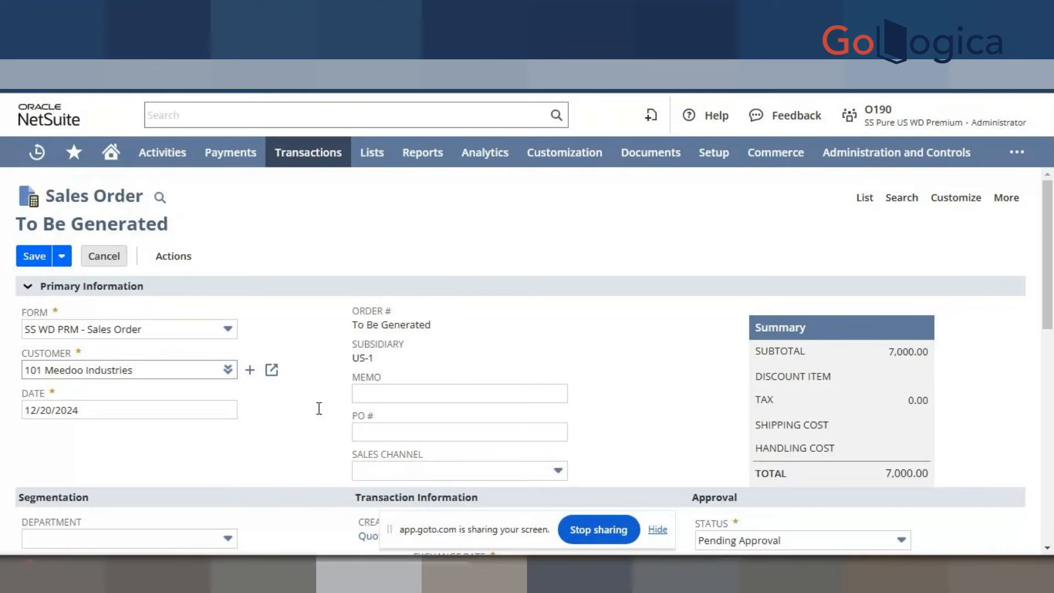
left_click_drag(1049, 285, 1053, 314)
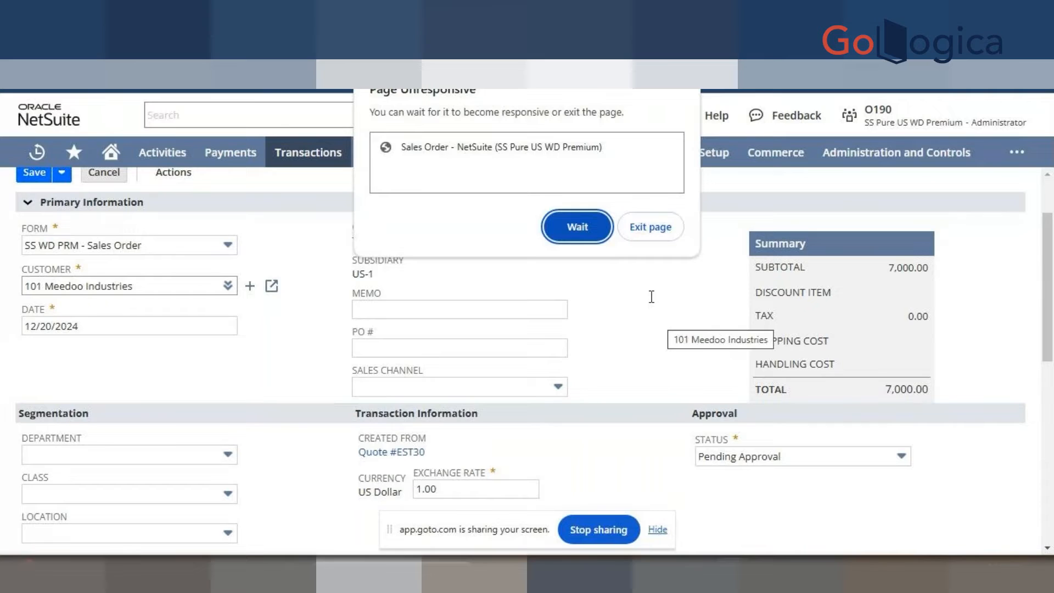
left_click(578, 226)
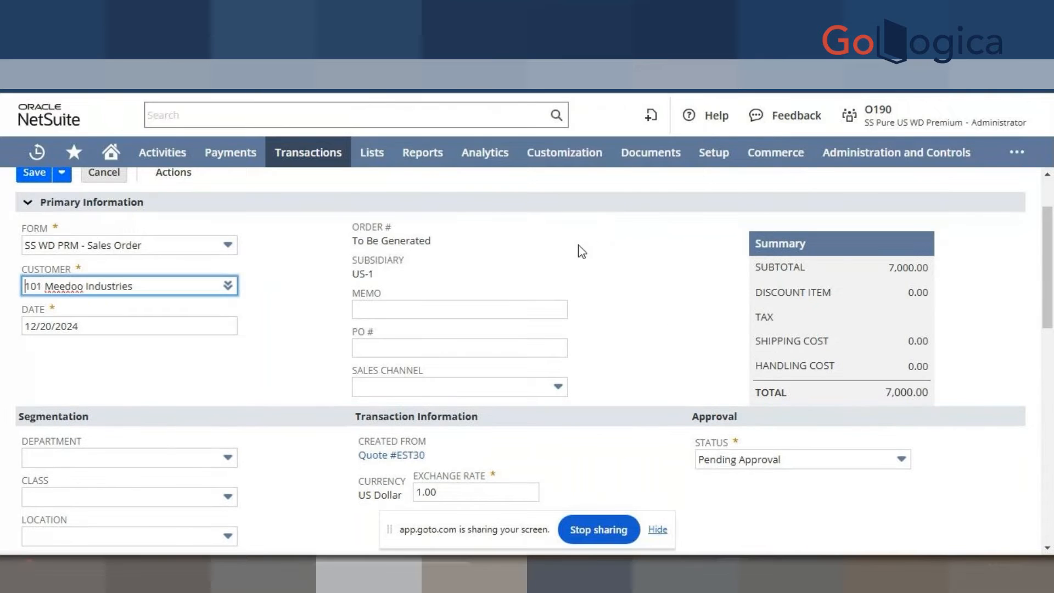
left_click(209, 242)
left_click(181, 288)
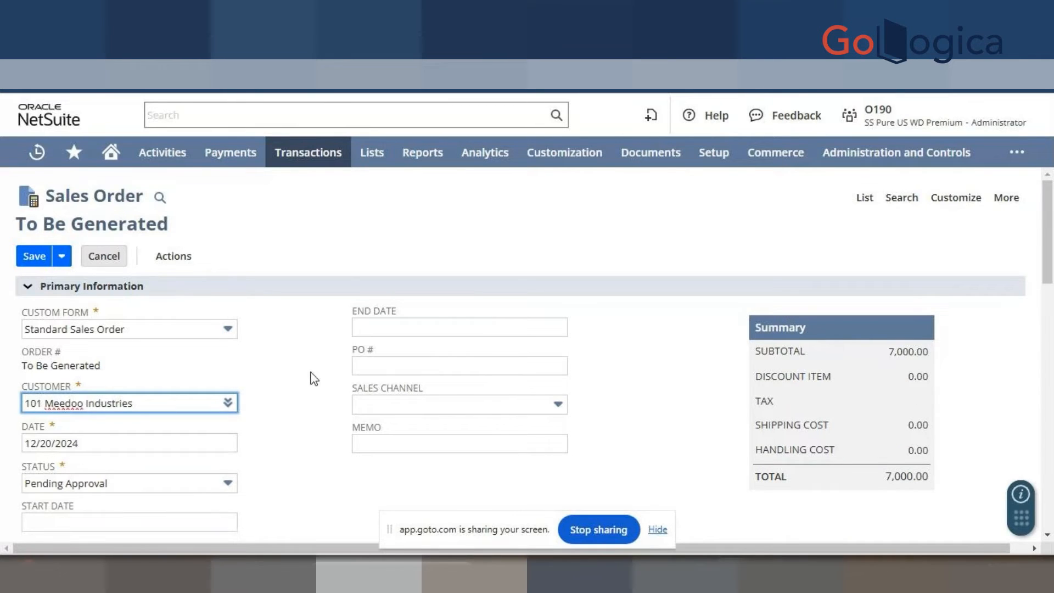
left_click(314, 378)
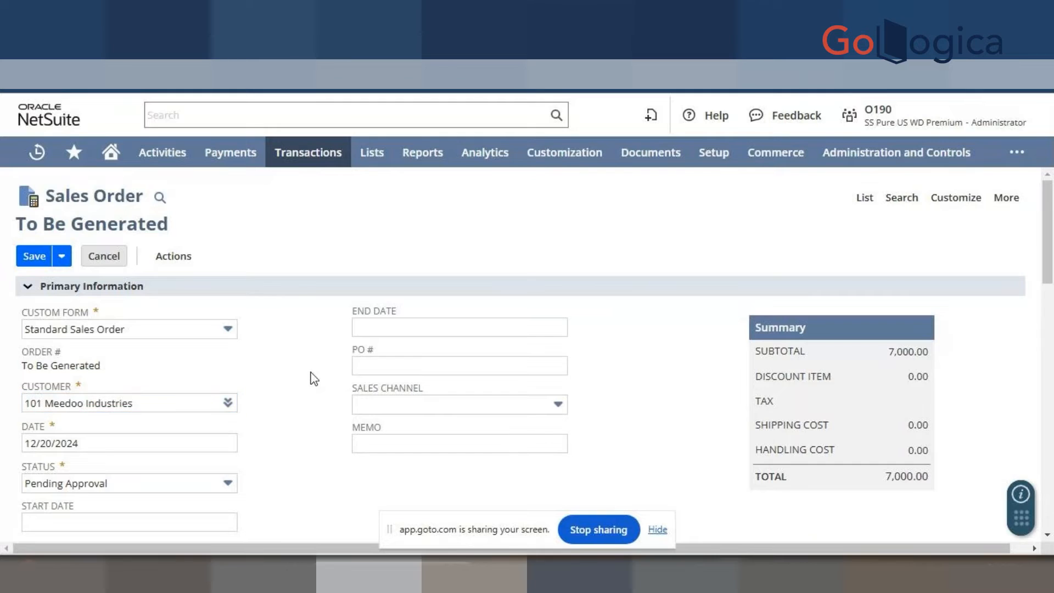
Step: Review the new sales order's header fields and its A015 - Mac PC item line
scroll(314, 378, "down", 2)
scroll(314, 380, "down", 1)
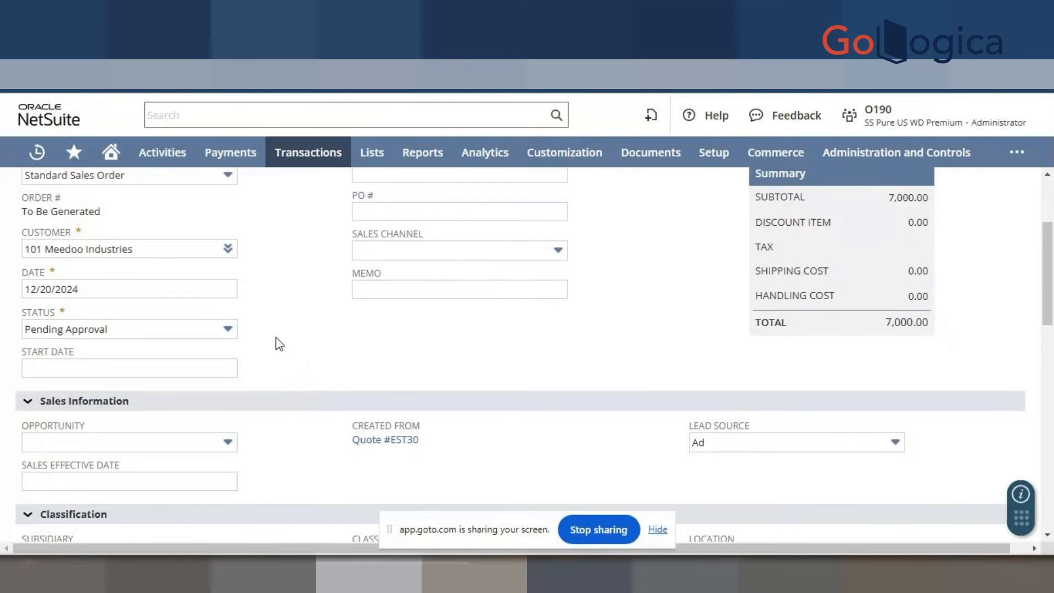
scroll(280, 352, "down", 1)
scroll(278, 351, "down", 8)
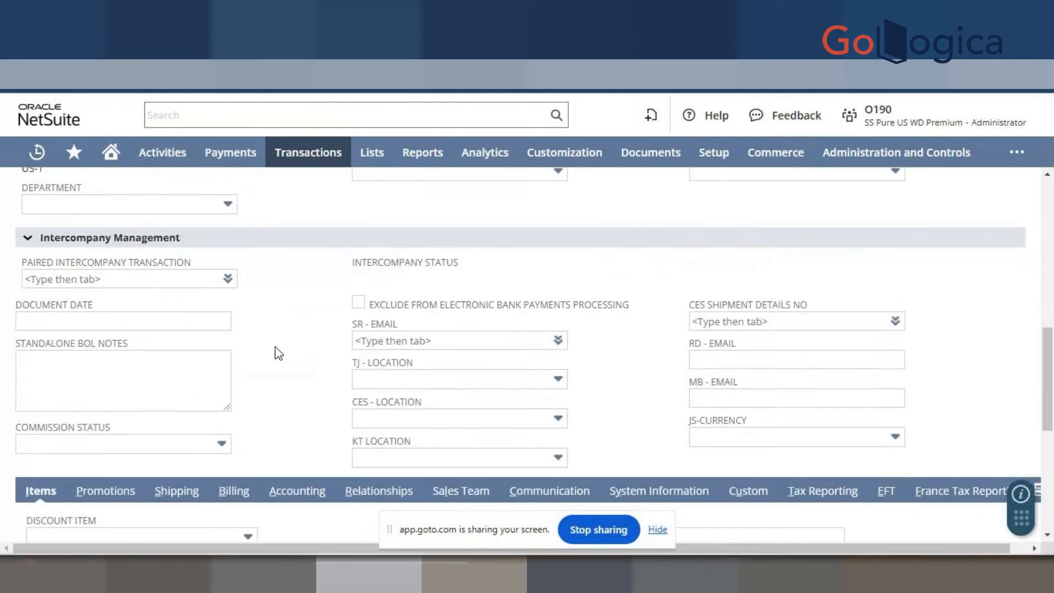
scroll(278, 354, "down", 3)
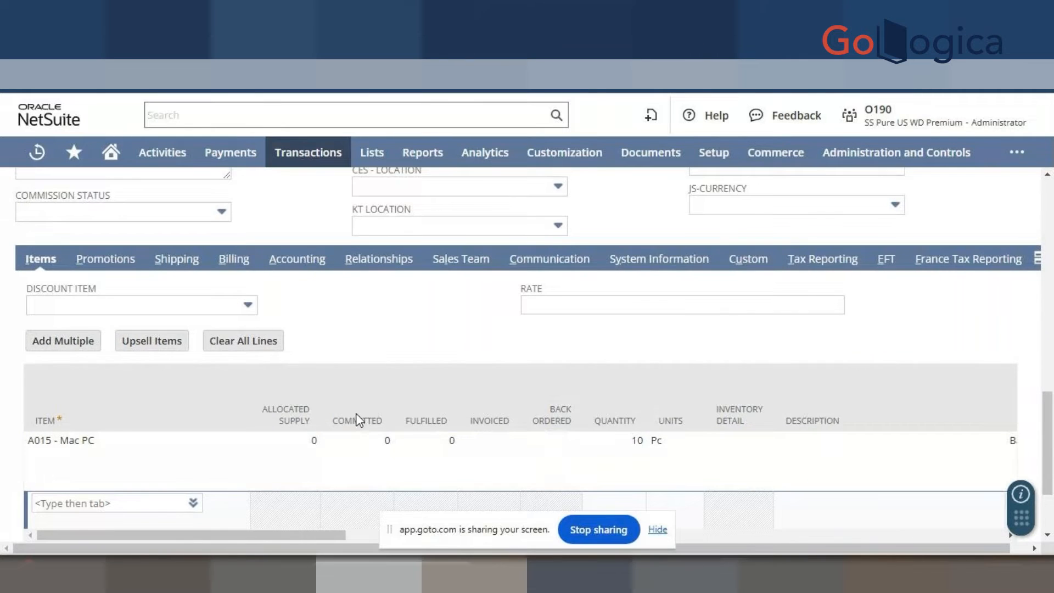
scroll(358, 417, "up", 8)
scroll(355, 420, "up", 5)
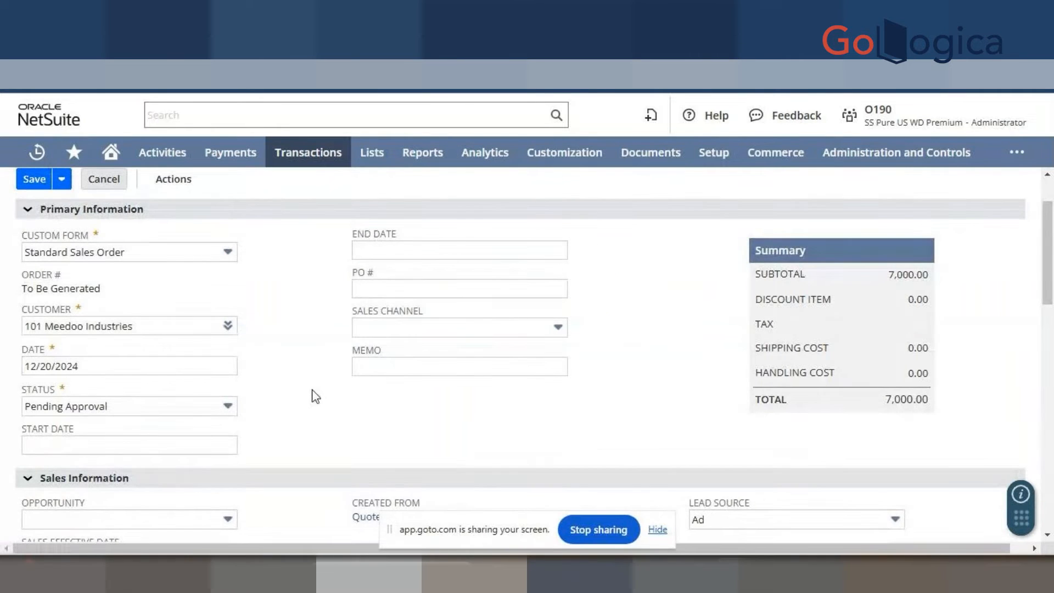
Step: Set the sales order's status to Pending Fulfillment and save the order
left_click(180, 406)
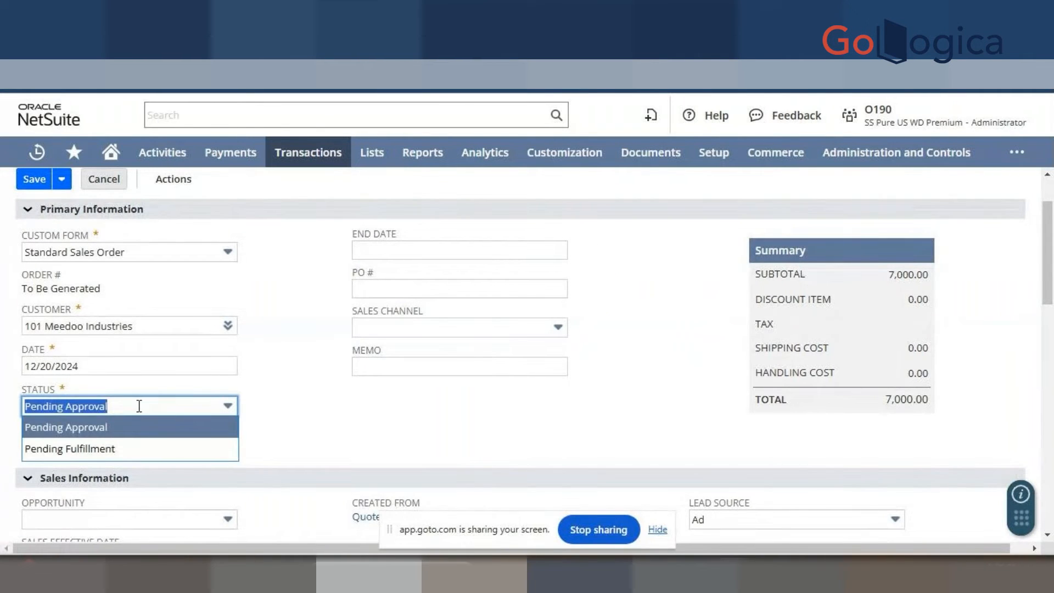
left_click(131, 448)
left_click(269, 409)
scroll(269, 409, "up", 2)
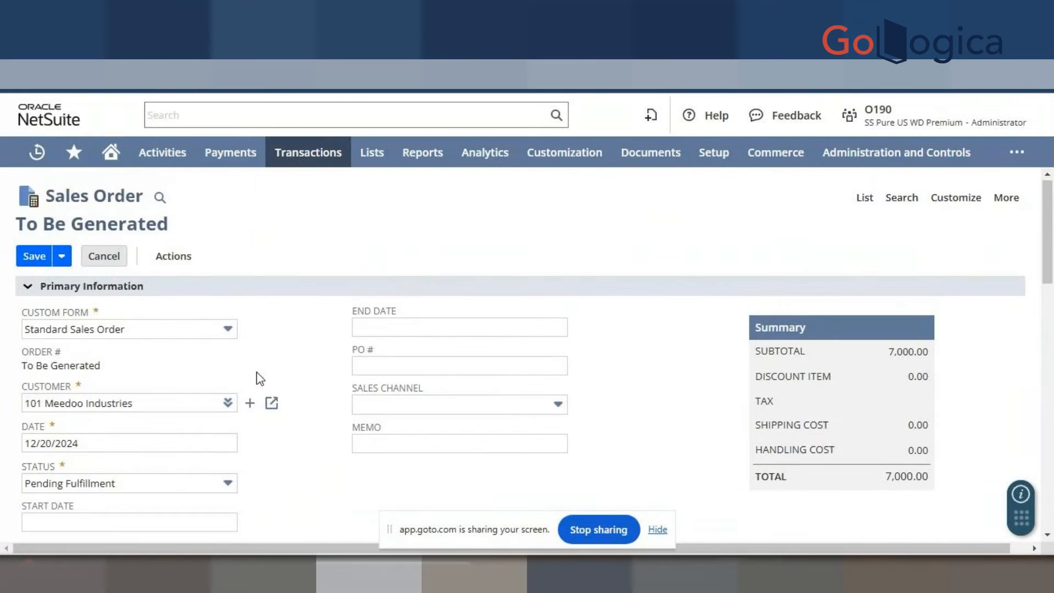
left_click(34, 258)
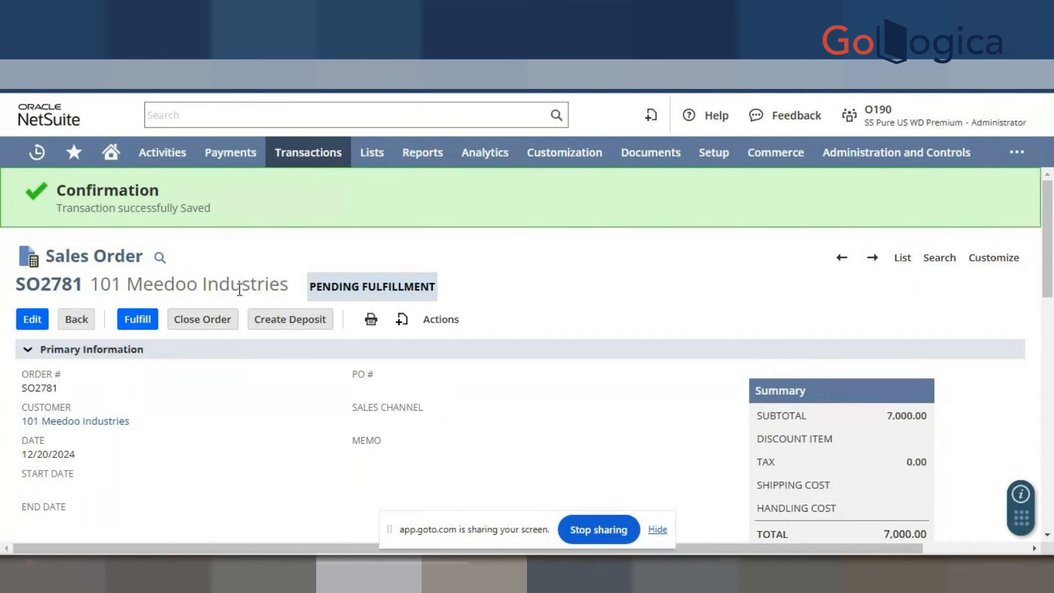
Step: Start an item fulfillment from the sales order and set its status to Packed
left_click(135, 321)
left_click(137, 320)
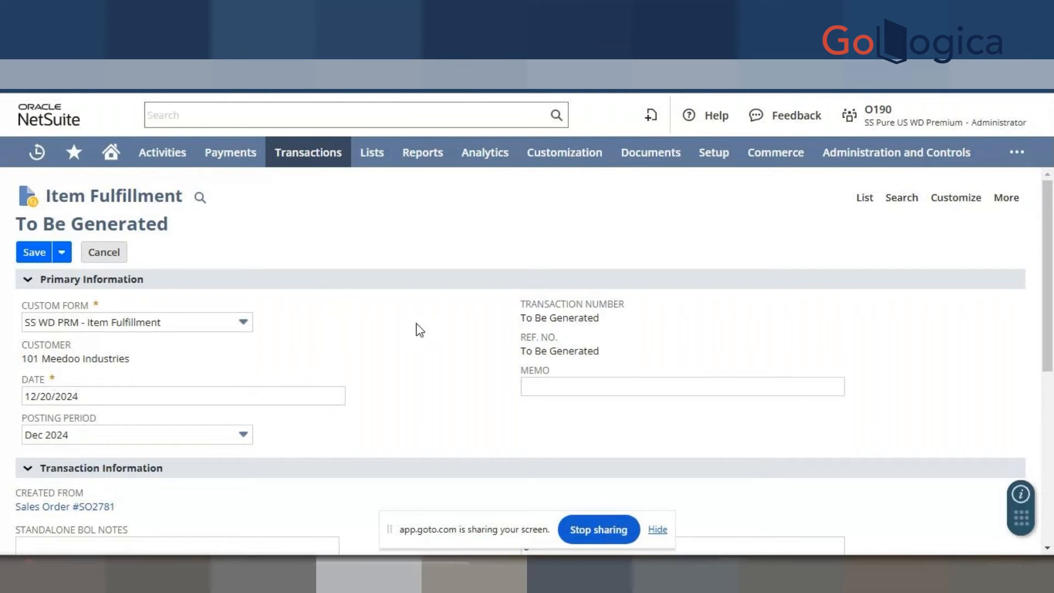
scroll(417, 330, "down", 3)
scroll(434, 400, "down", 1)
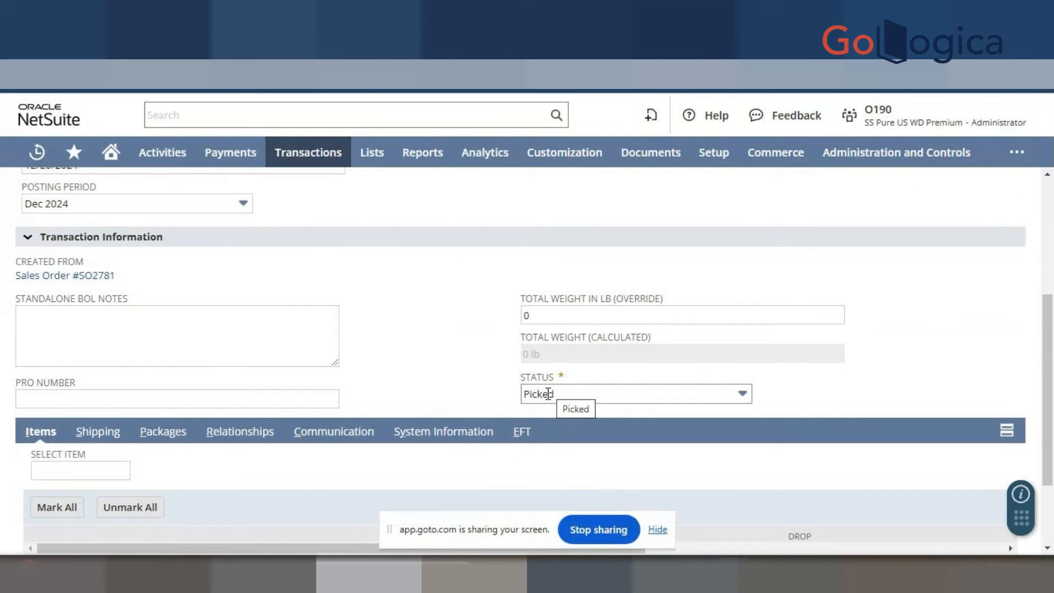
scroll(438, 365, "up", 2)
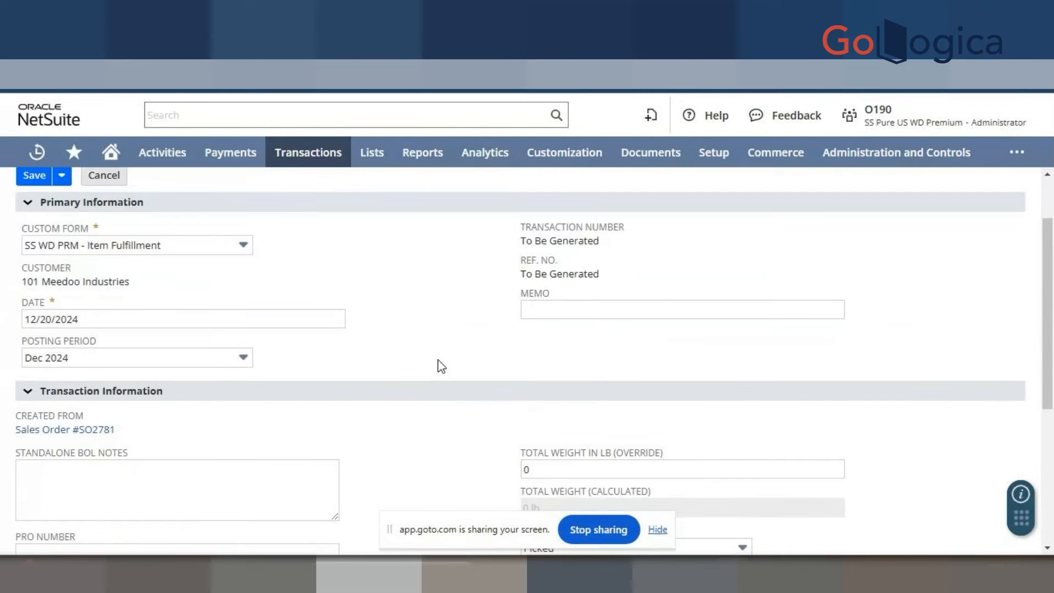
scroll(416, 346, "down", 2)
left_click(566, 393)
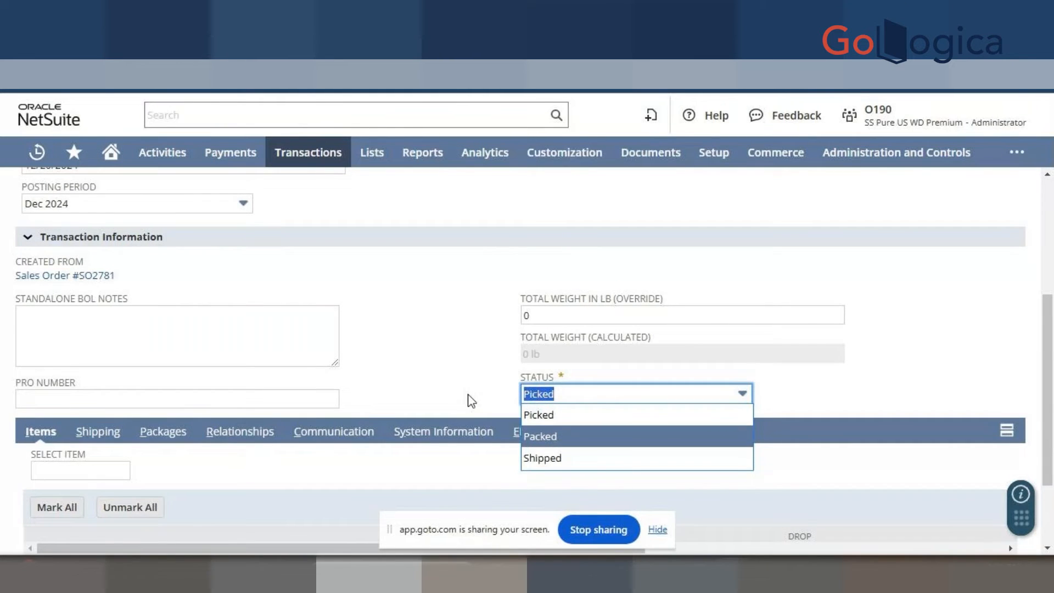
key("Return")
left_click(528, 394)
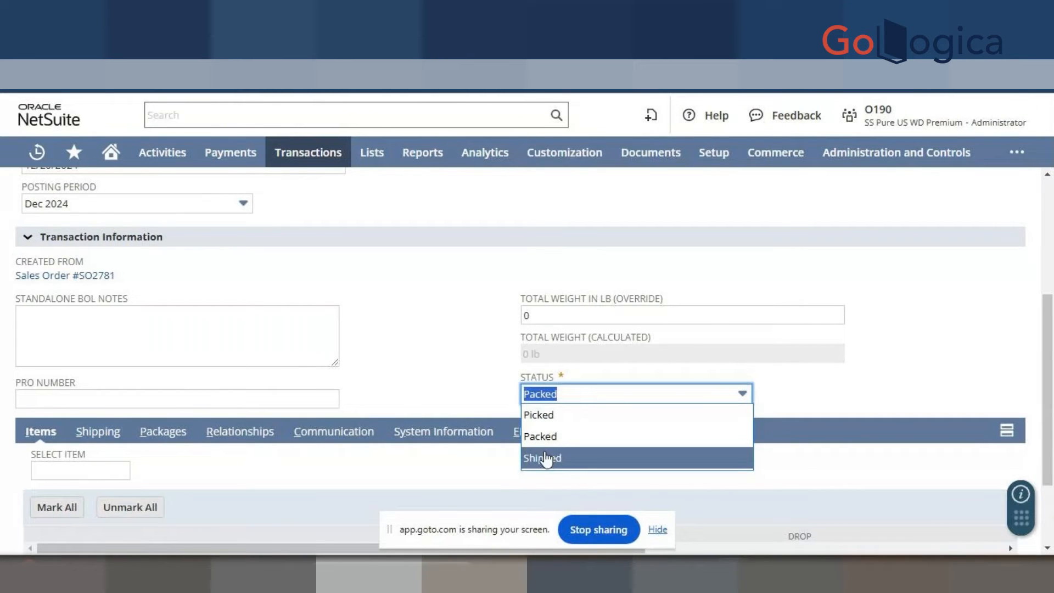
Step: Check the fulfillment's A015 - Mac PC line and set the custom form to Standard Item Fulfillment
scroll(479, 387, "down", 1)
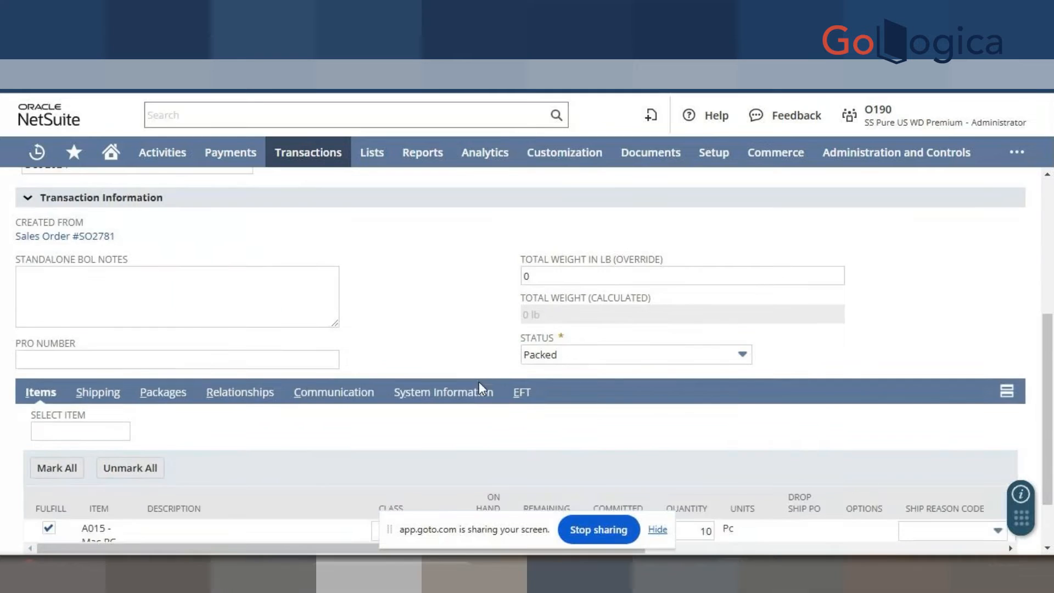
scroll(479, 381, "down", 2)
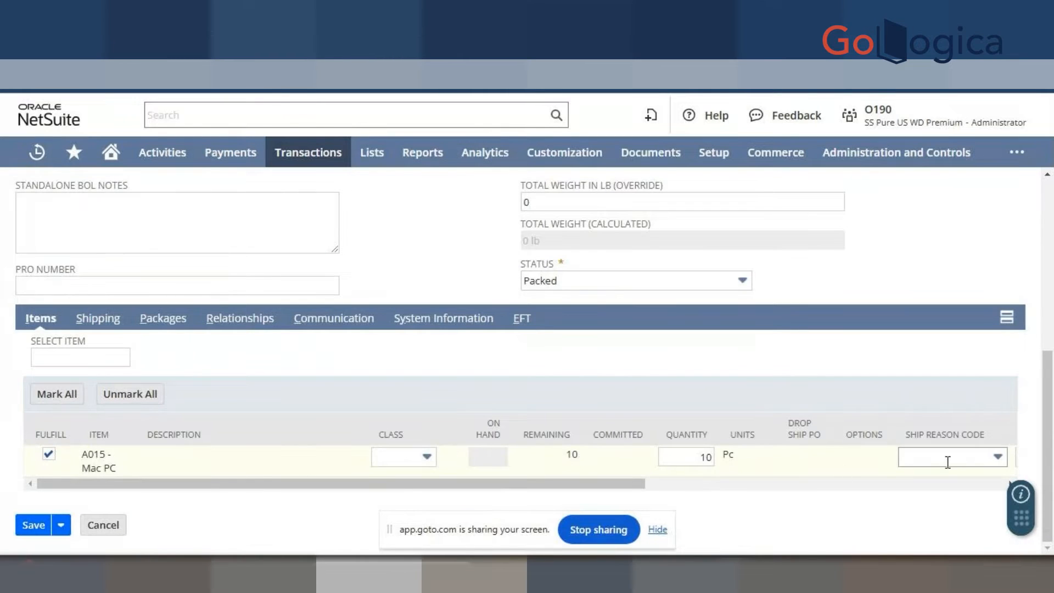
left_click_drag(561, 482, 282, 483)
scroll(273, 429, "up", 10)
left_click(176, 321)
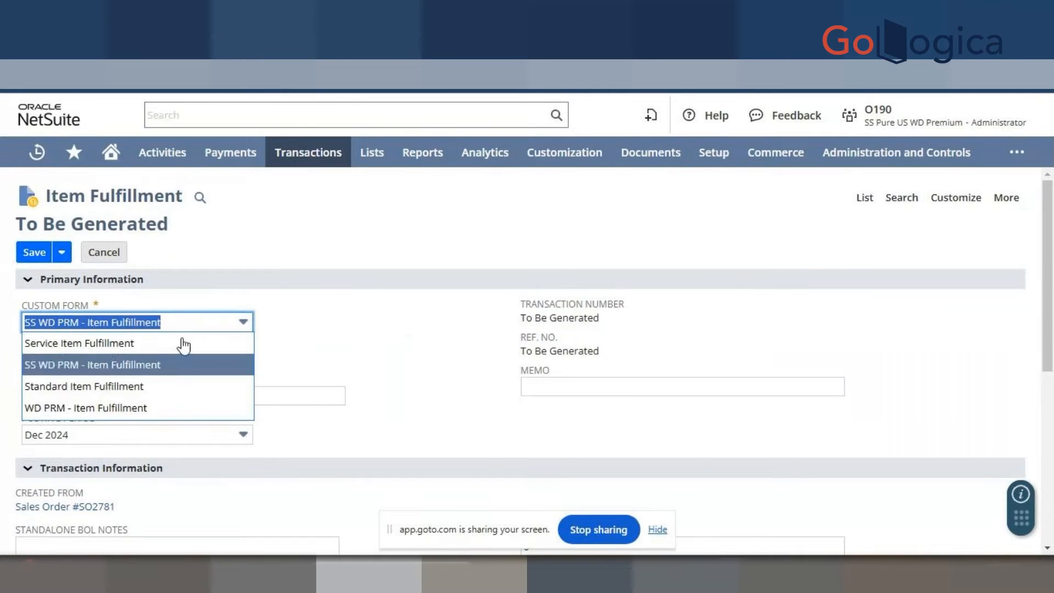
left_click(149, 384)
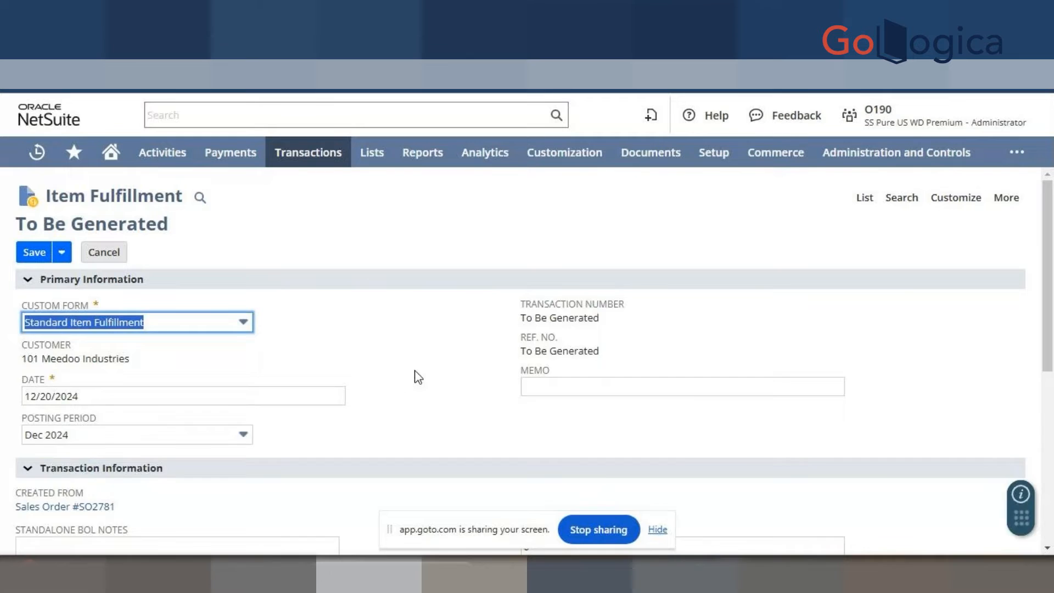
Step: Examine the header fields and the A015 - Mac PC line on the Standard Item Fulfillment form
scroll(313, 372, "down", 2)
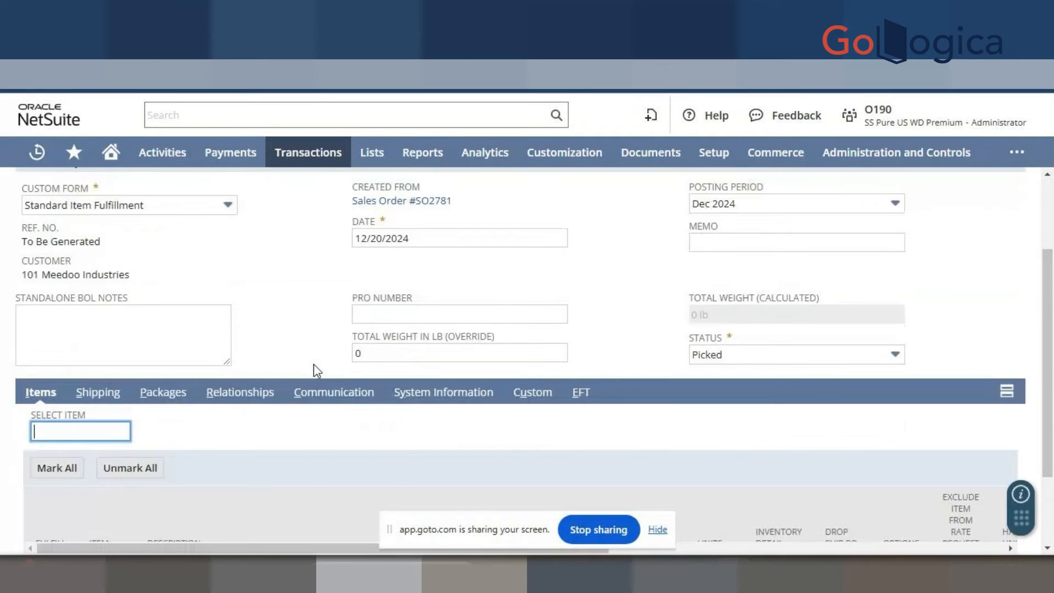
scroll(314, 364, "down", 2)
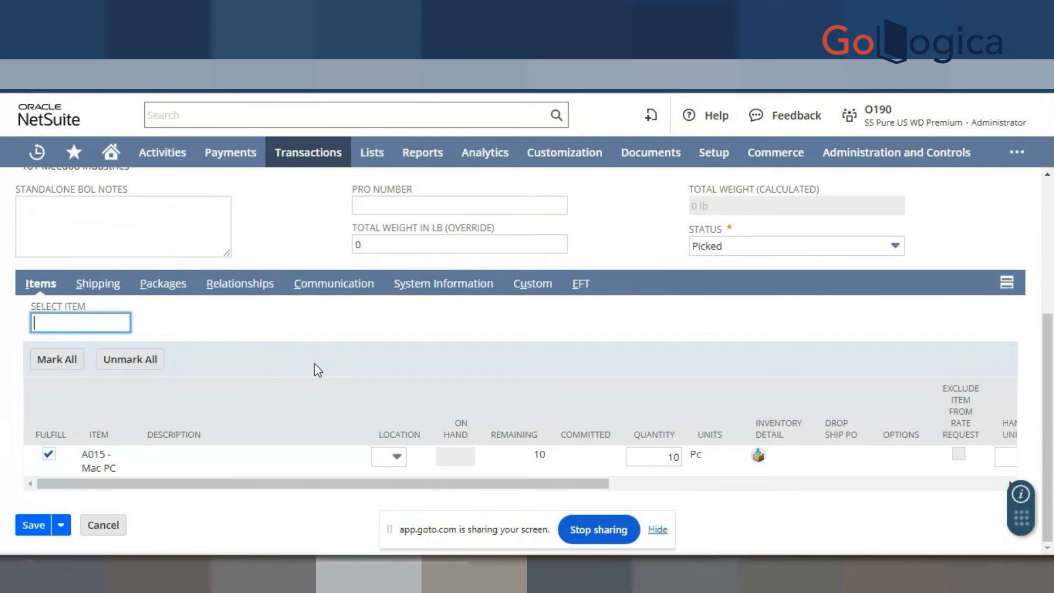
left_click(259, 427)
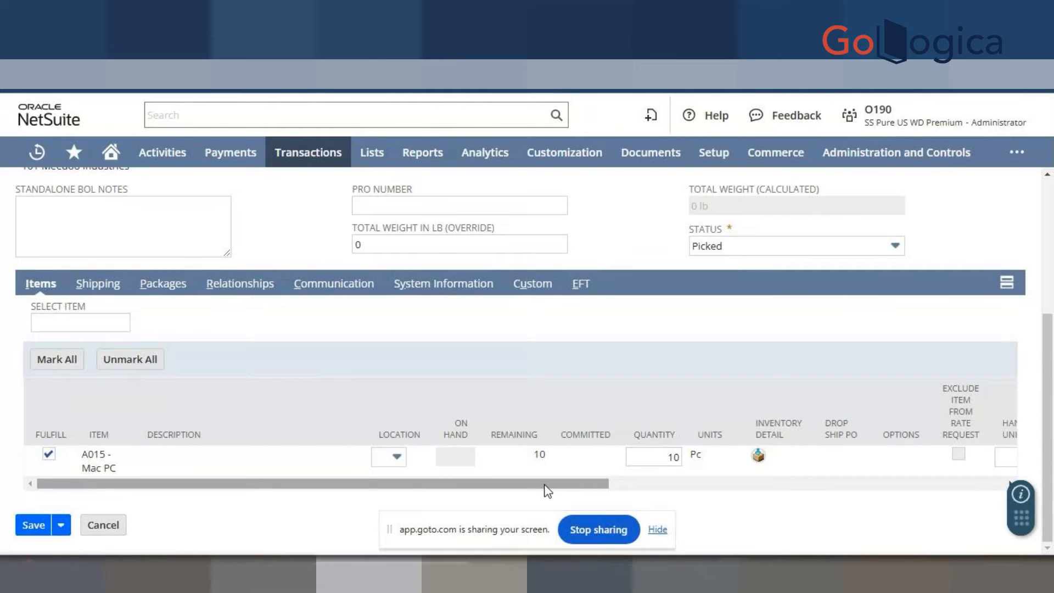
left_click_drag(340, 486, 308, 488)
scroll(291, 430, "up", 4)
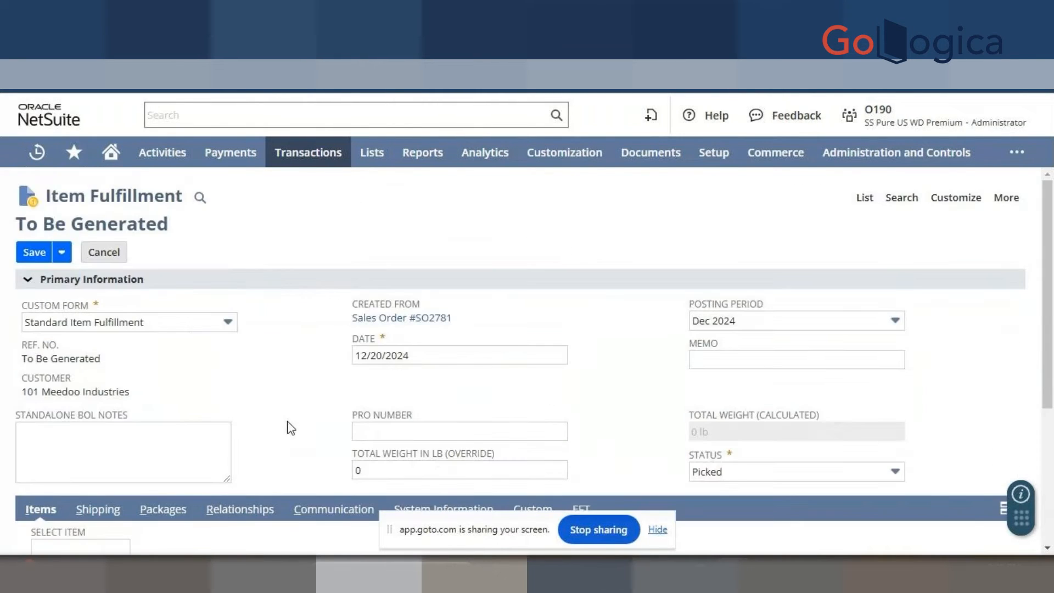
scroll(288, 426, "down", 3)
scroll(291, 421, "down", 1)
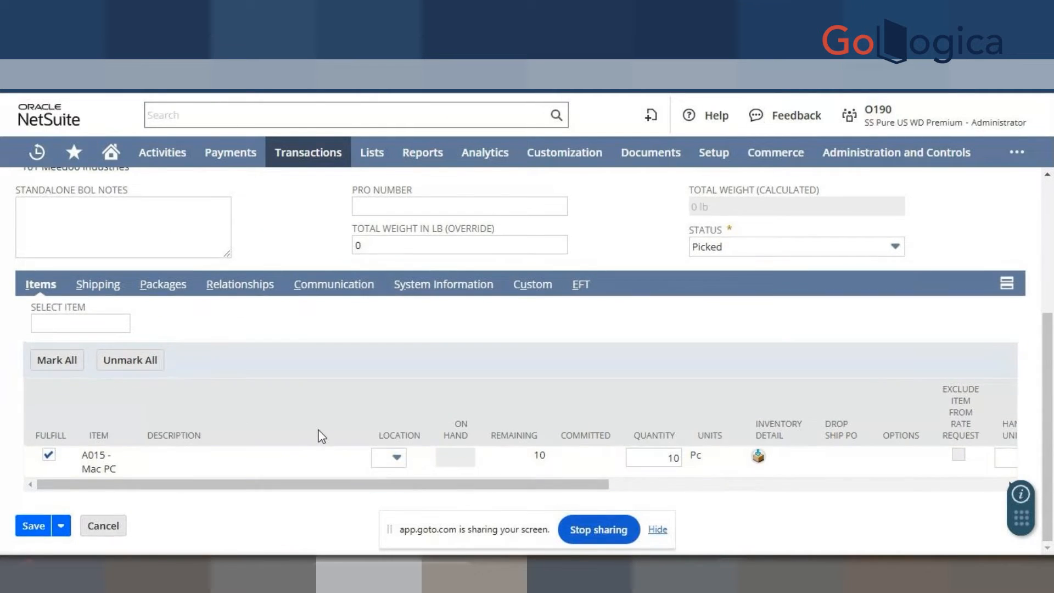
scroll(321, 434, "up", 3)
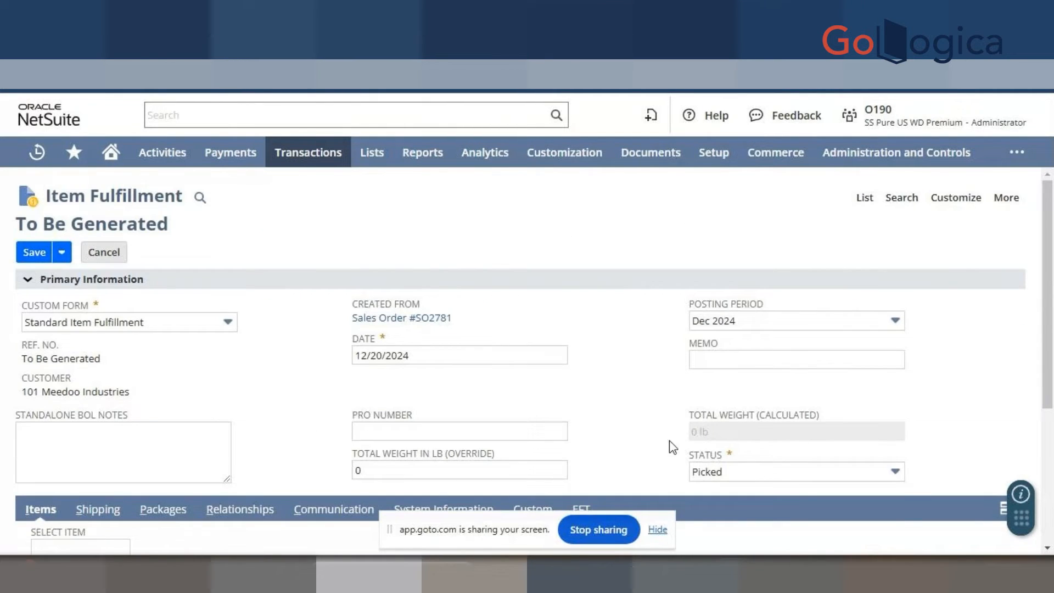
Step: Try to save the item fulfillment with its status set to Shipped
left_click(708, 472)
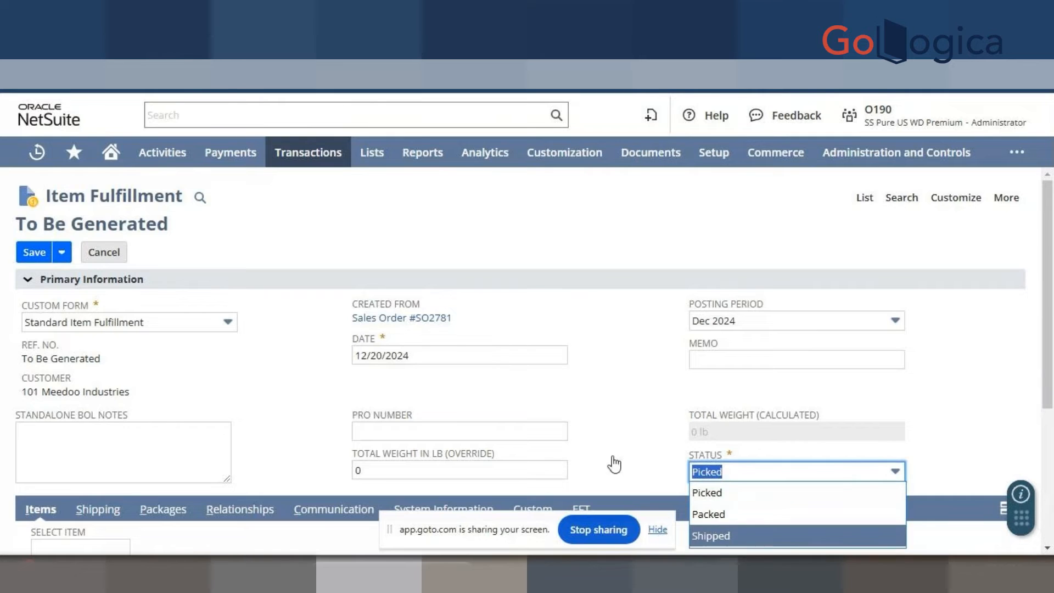
key("Return")
left_click(34, 252)
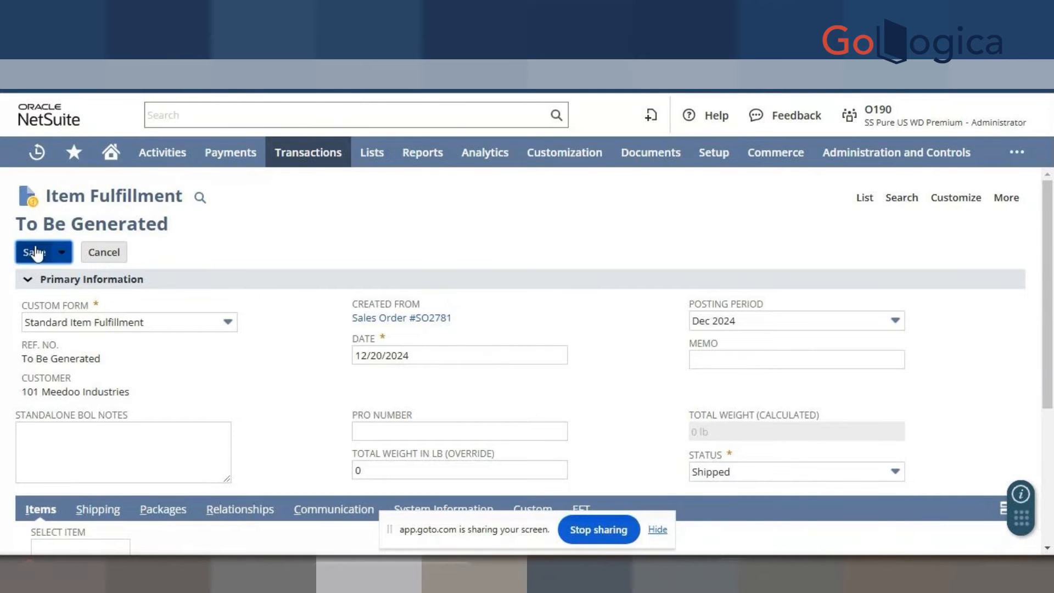
left_click(658, 160)
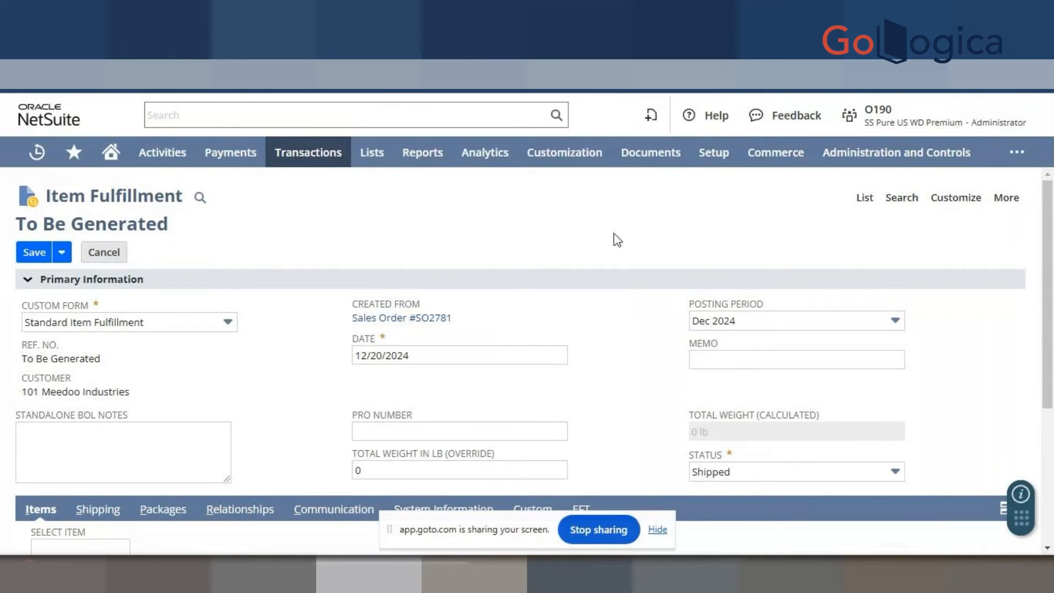
Step: Check the location choices for the A015 - Mac PC line and cancel the item fulfillment
scroll(530, 318, "down", 4)
left_click(380, 455)
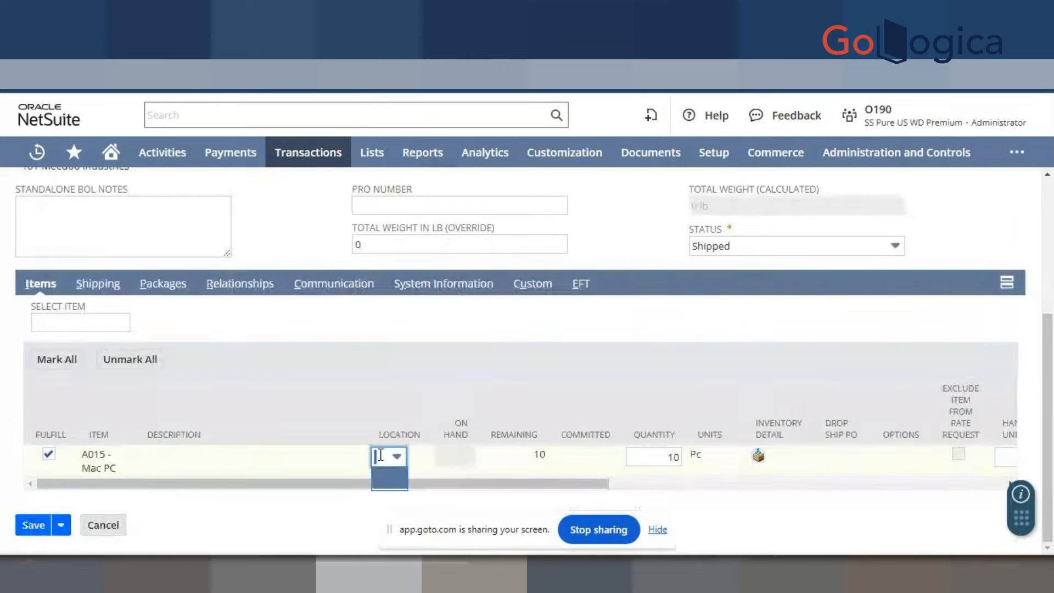
scroll(342, 351, "up", 4)
left_click(111, 255)
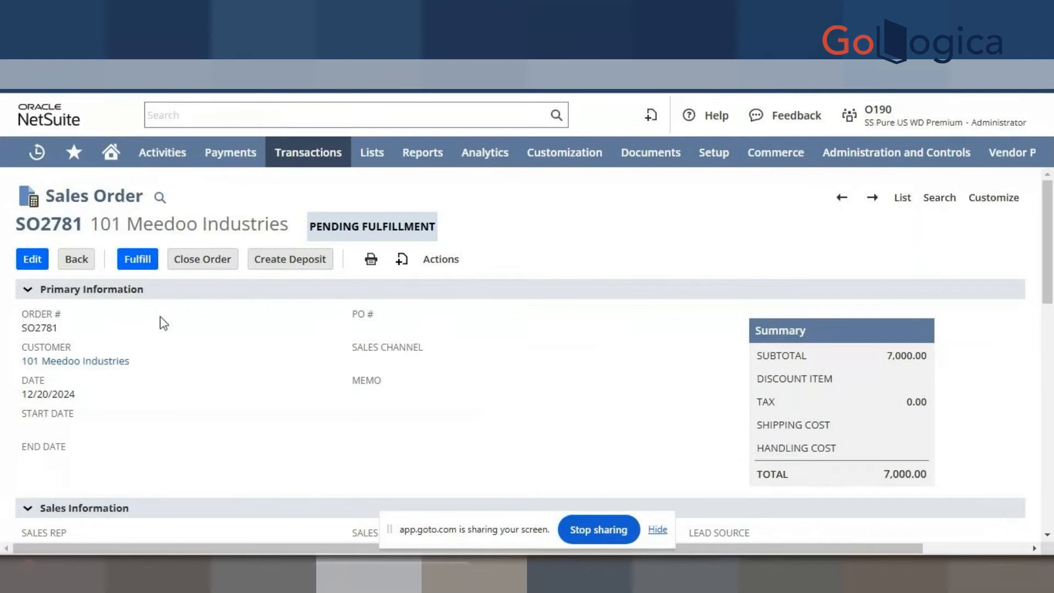
Step: Look over the sales order's sales and classification details and open the order for editing
scroll(164, 323, "down", 4)
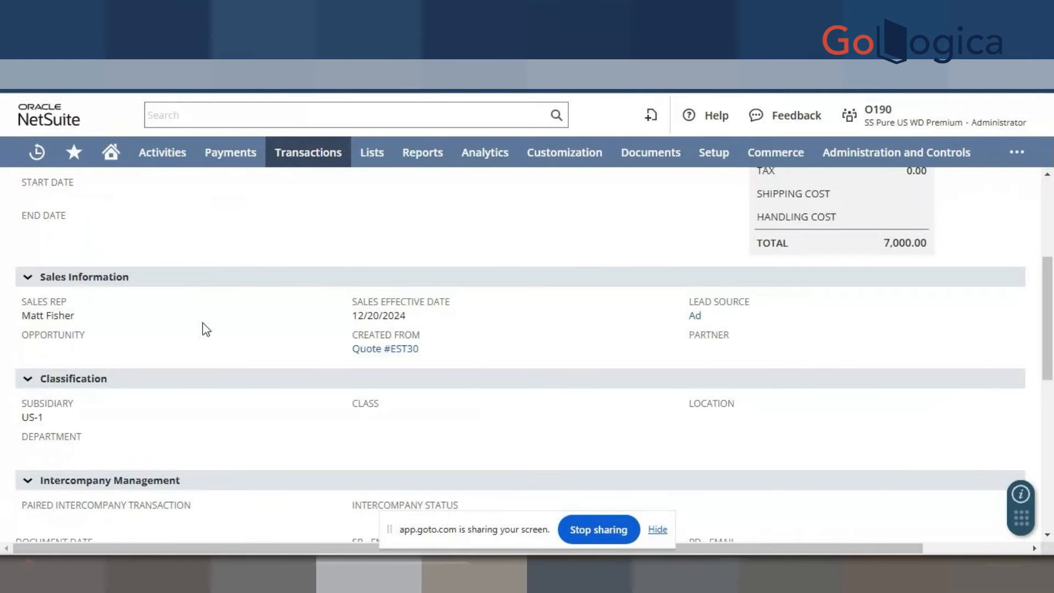
scroll(206, 329, "up", 4)
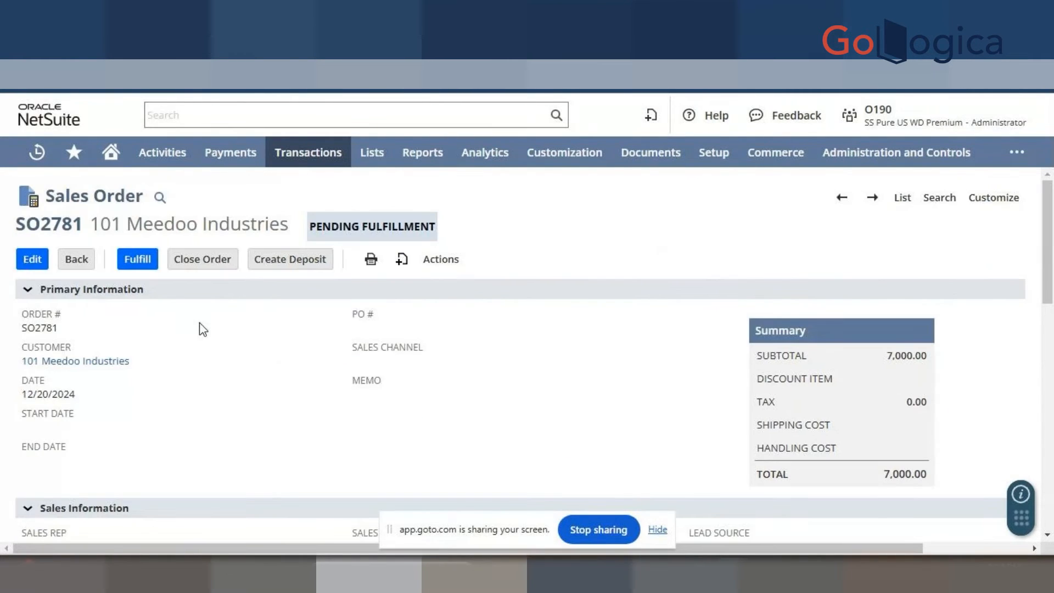
left_click(32, 259)
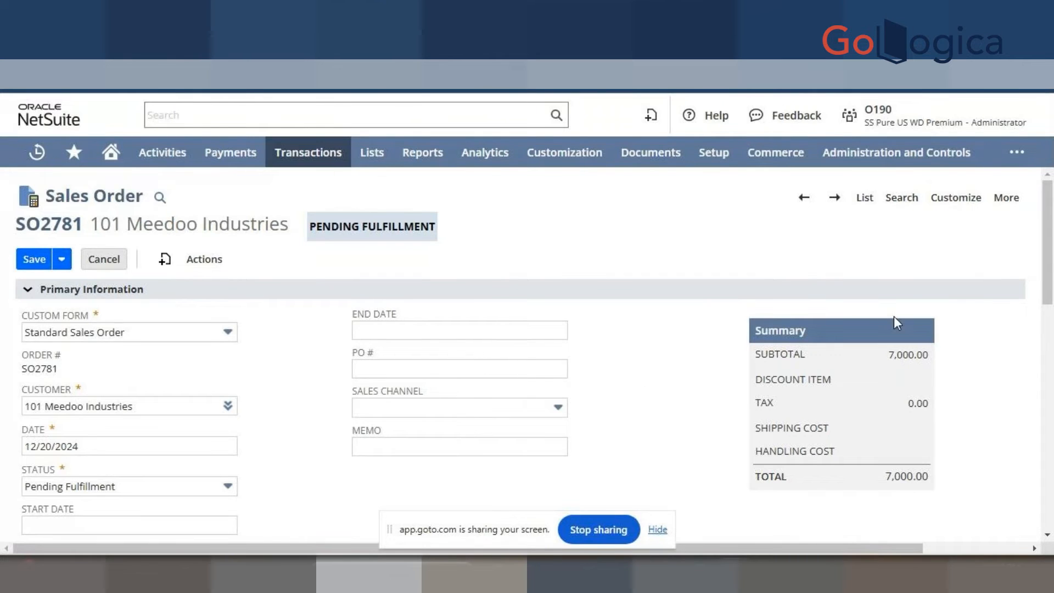
Step: Examine the sales order's Classification section and the choices in its Location field
left_click(680, 405)
scroll(678, 403, "down", 1)
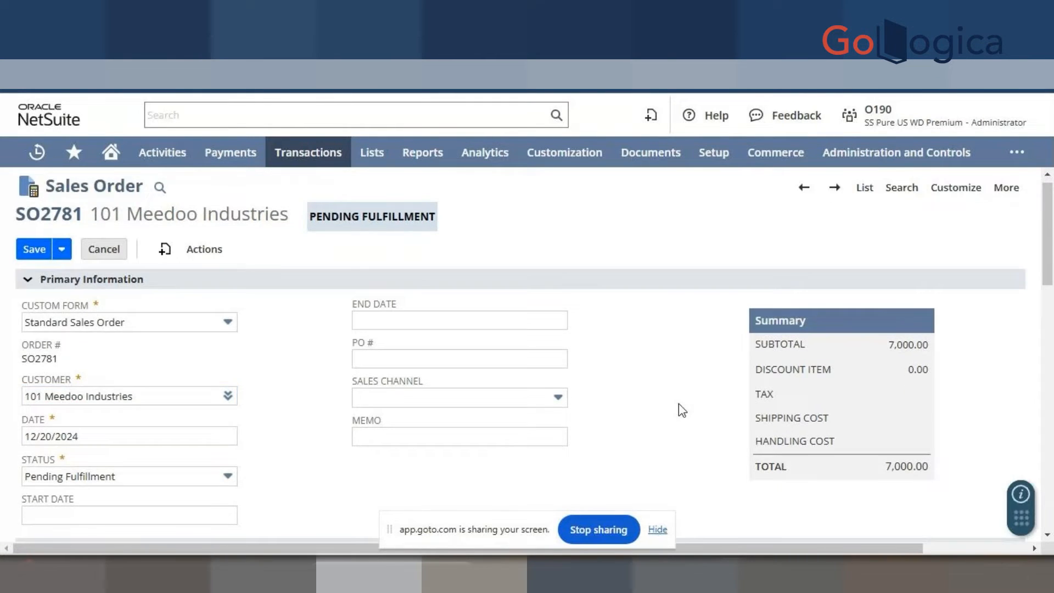
scroll(679, 404, "down", 2)
scroll(679, 403, "down", 3)
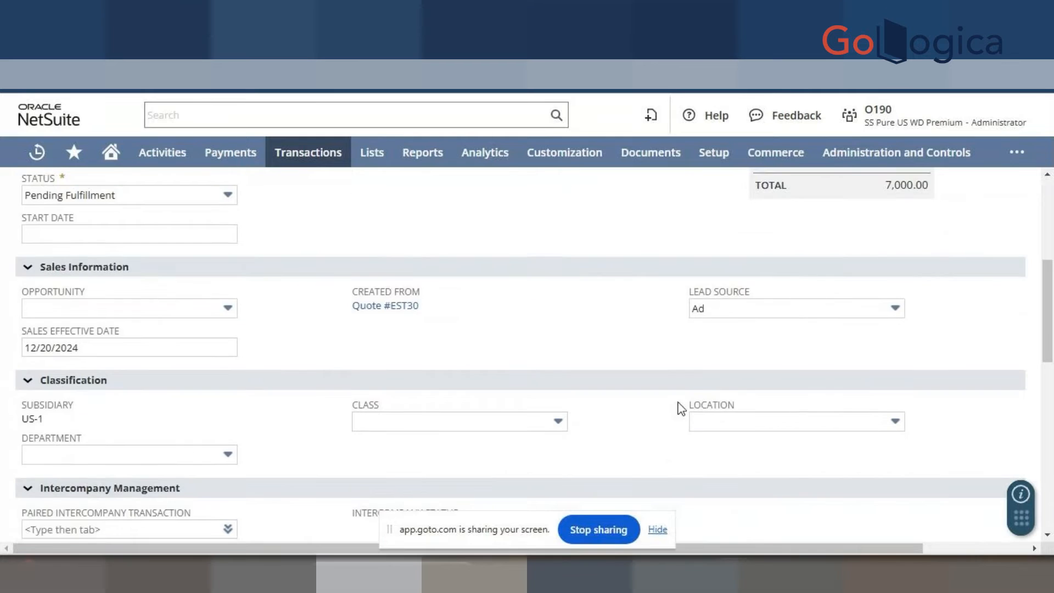
scroll(679, 407, "down", 1)
left_click(772, 410)
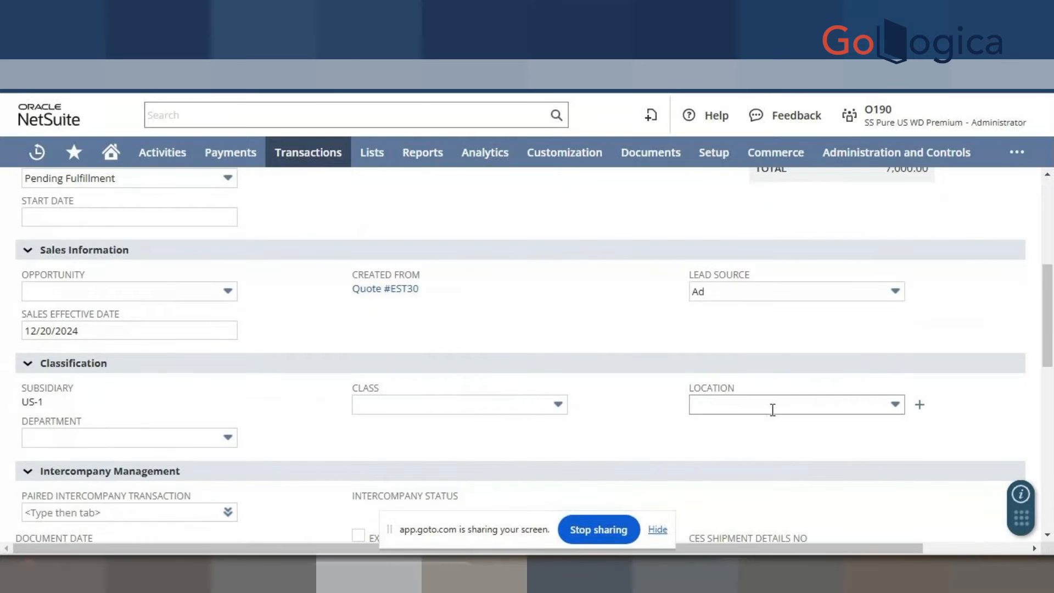
left_click(640, 421)
scroll(299, 412, "down", 3)
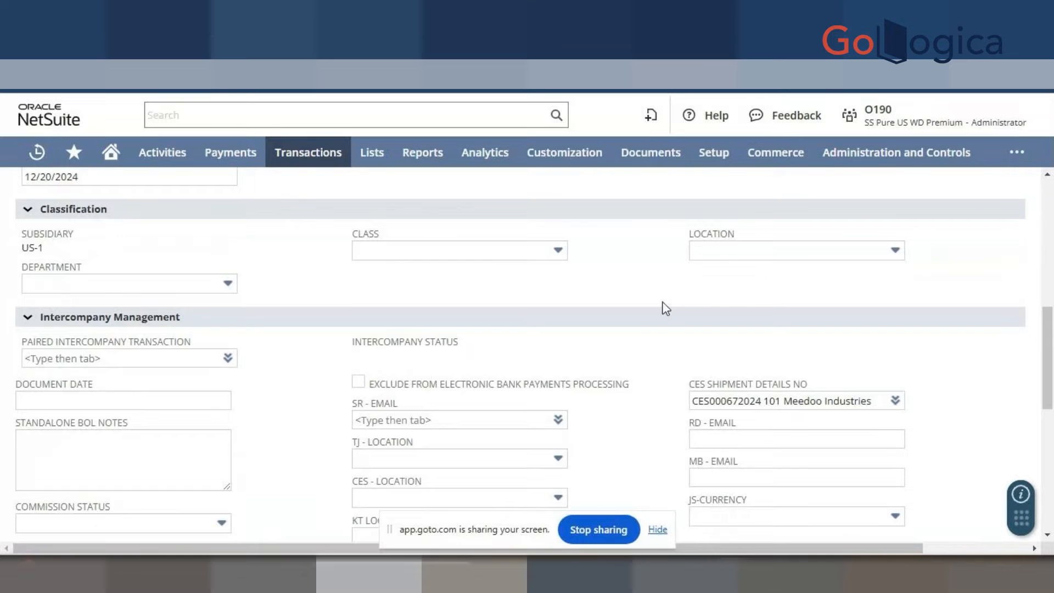
scroll(255, 324, "up", 5)
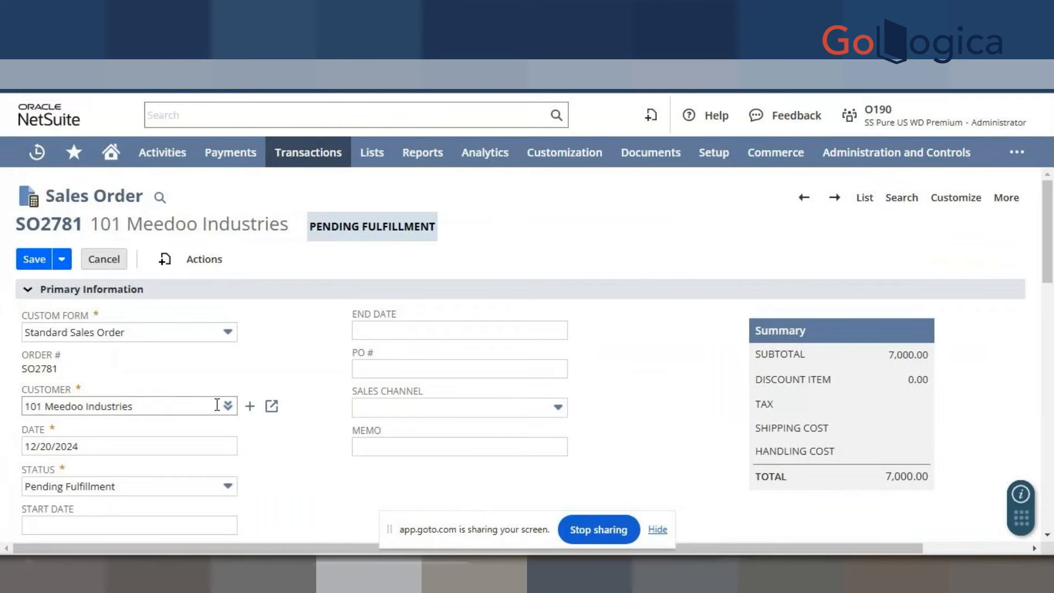
Step: Change the sales order's customer to 10 Xenith & ACME Installation and accept the part-number mismatch warning
mouse_move(229, 405)
left_click(213, 426)
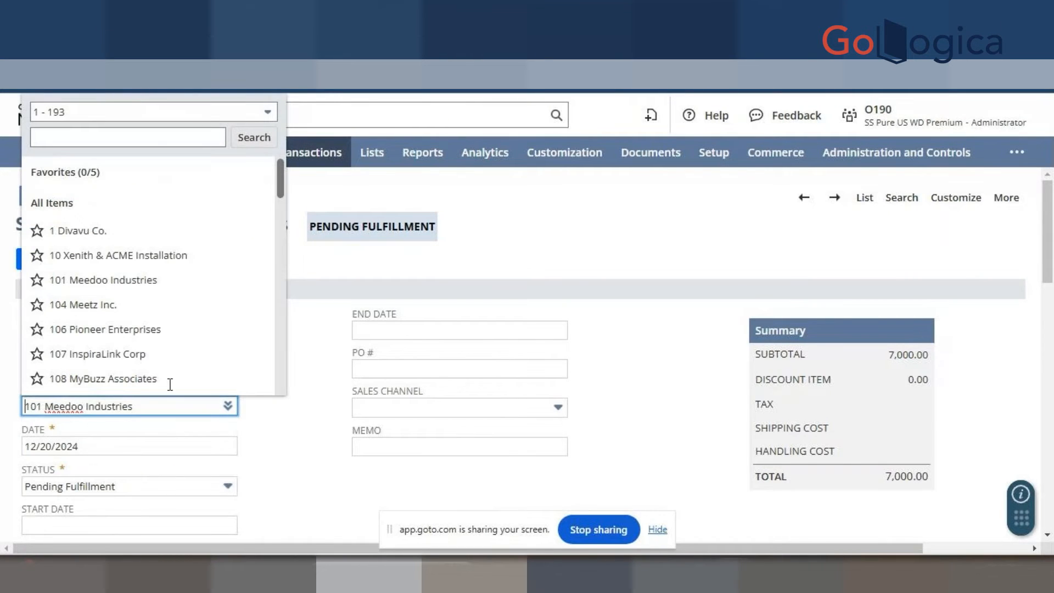
left_click(88, 254)
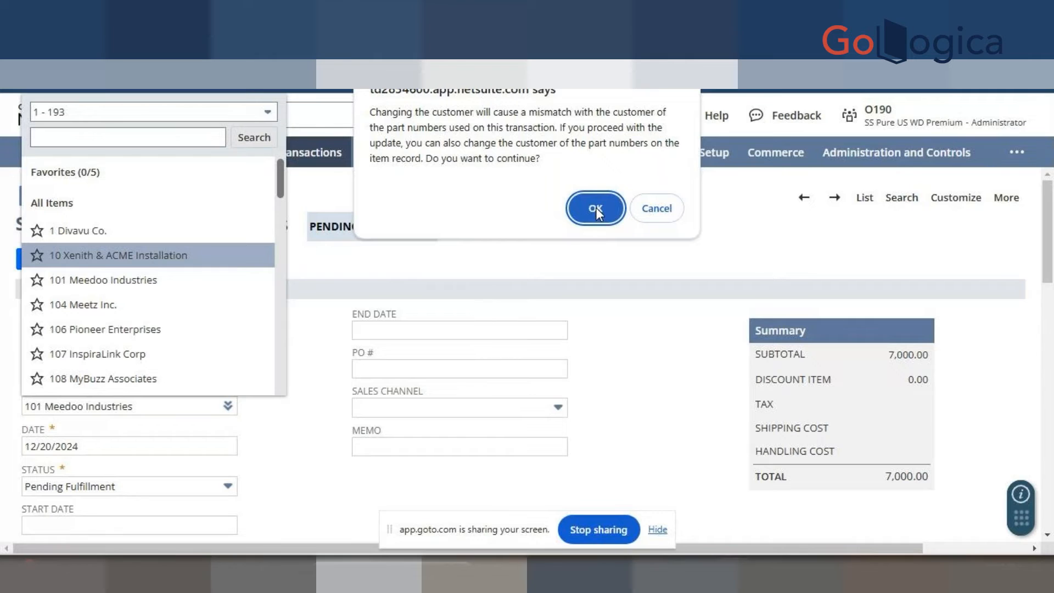
left_click(596, 209)
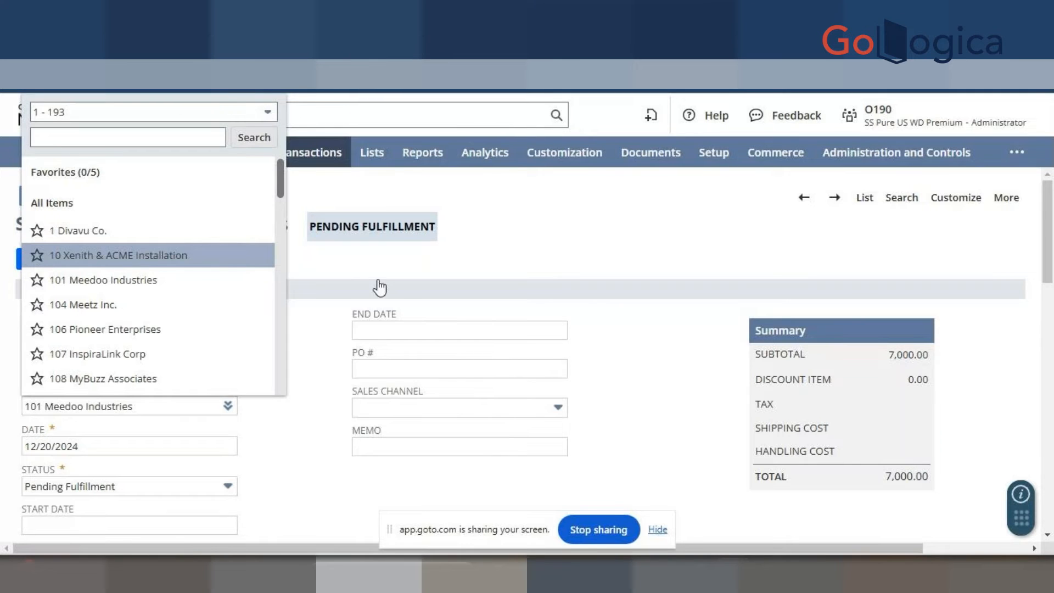
key("Return")
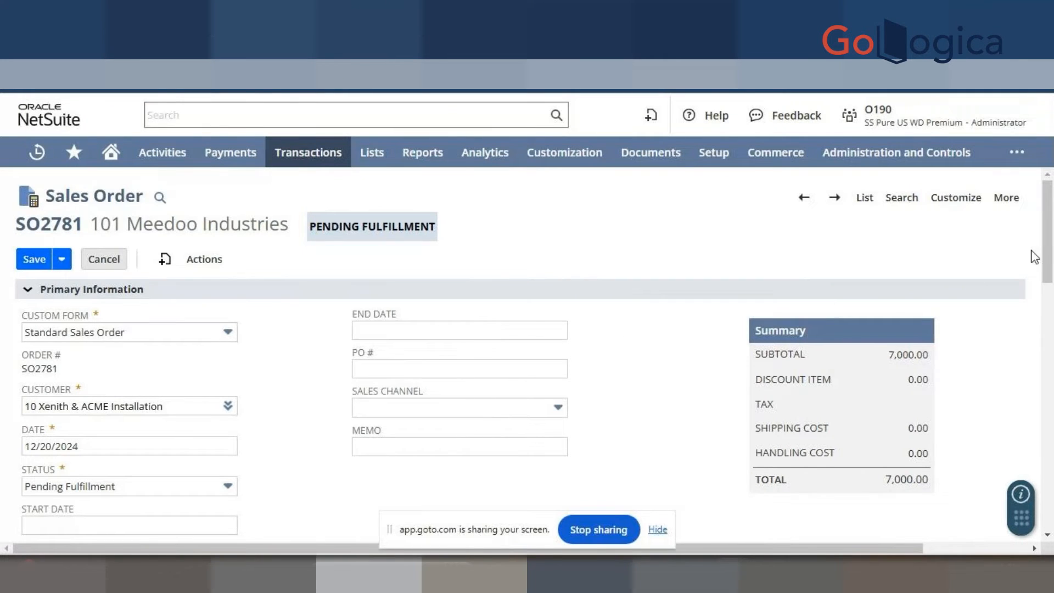
Step: Examine the sales order's Classification section and the Location choices offered for 10 Xenith & ACME Installation
scroll(1049, 297, "down", 5)
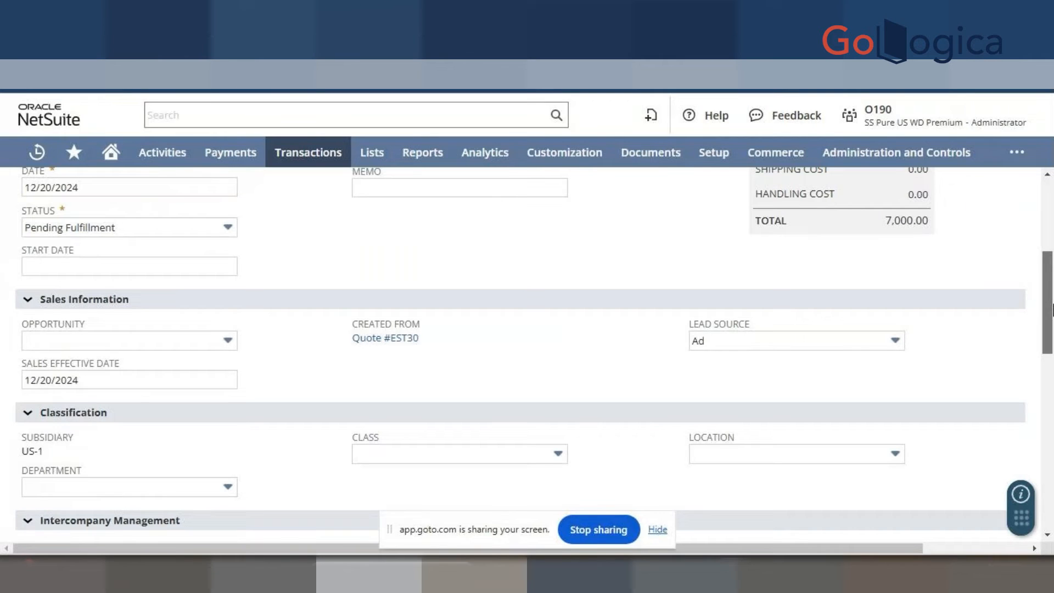
scroll(1051, 263, "up", 2)
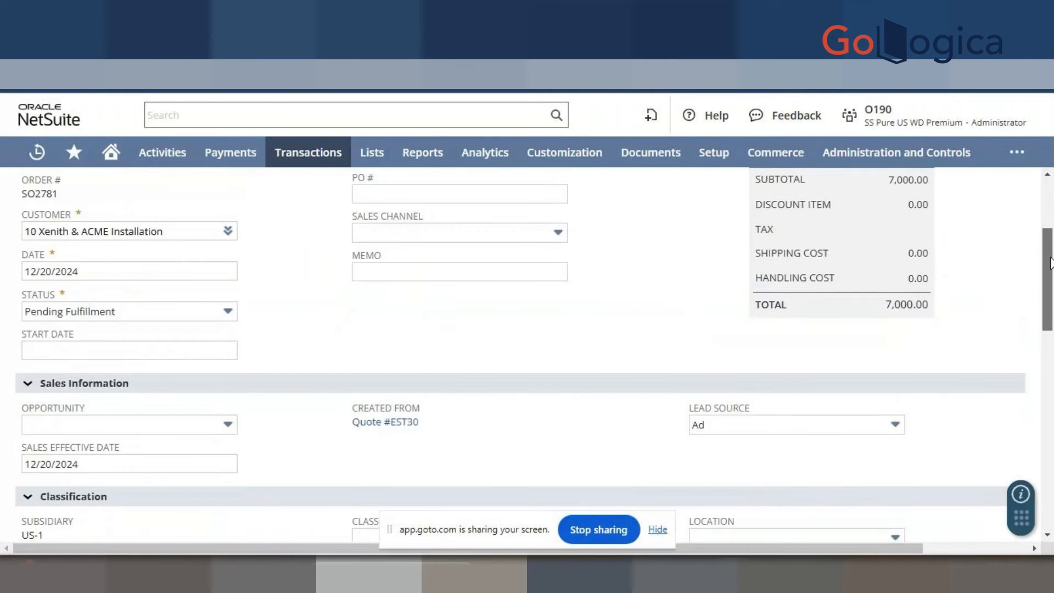
scroll(1051, 262, "up", 2)
scroll(1051, 262, "down", 3)
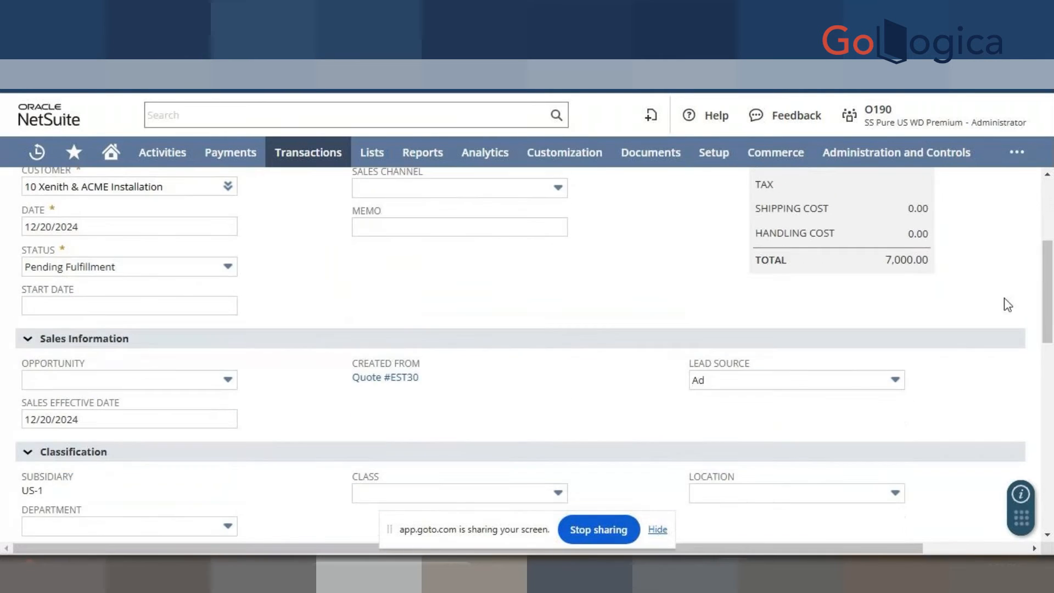
left_click(727, 491)
scroll(522, 377, "down", 2)
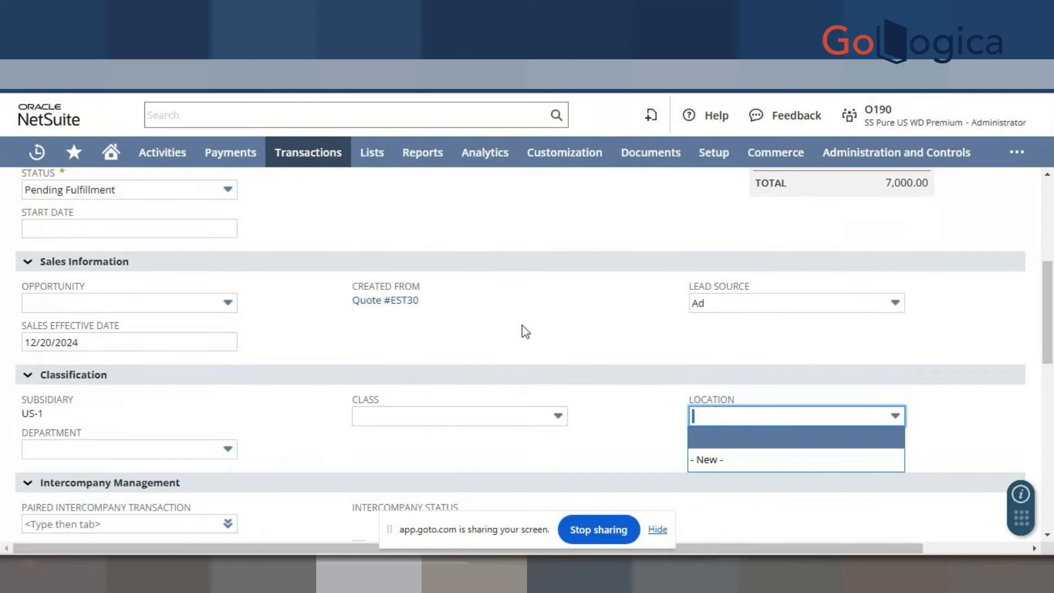
scroll(278, 387, "down", 5)
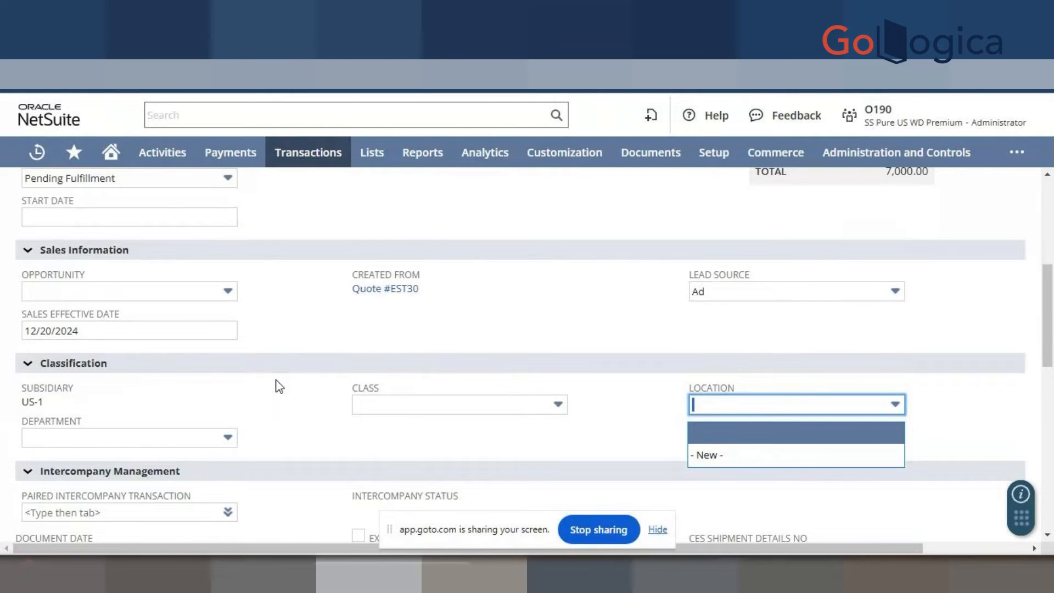
Step: Change the sales order's customer to 1 Divavu Co. from the full customer list
scroll(269, 362, "up", 9)
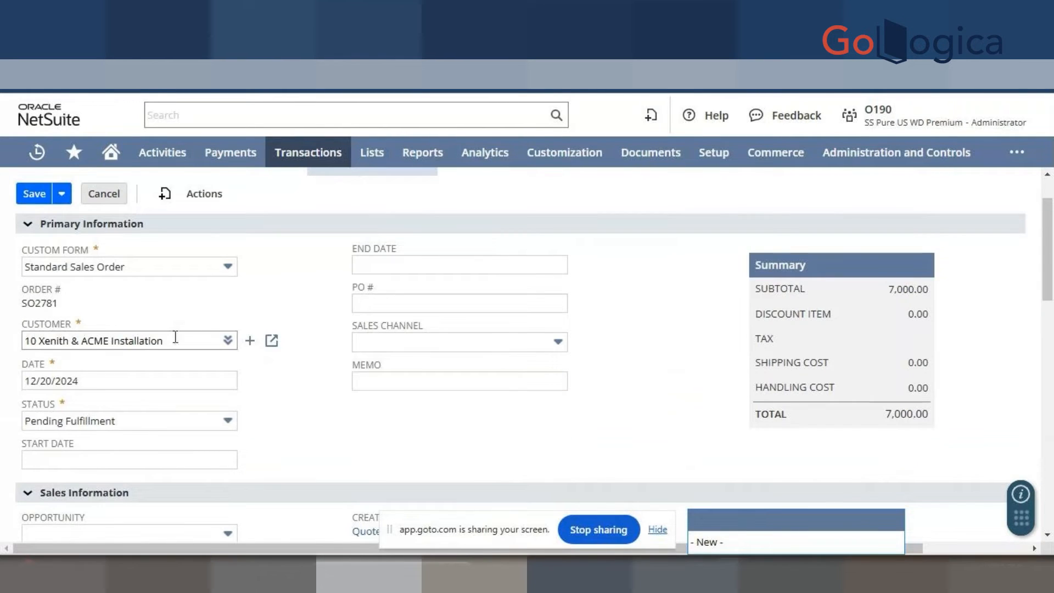
left_click(226, 341)
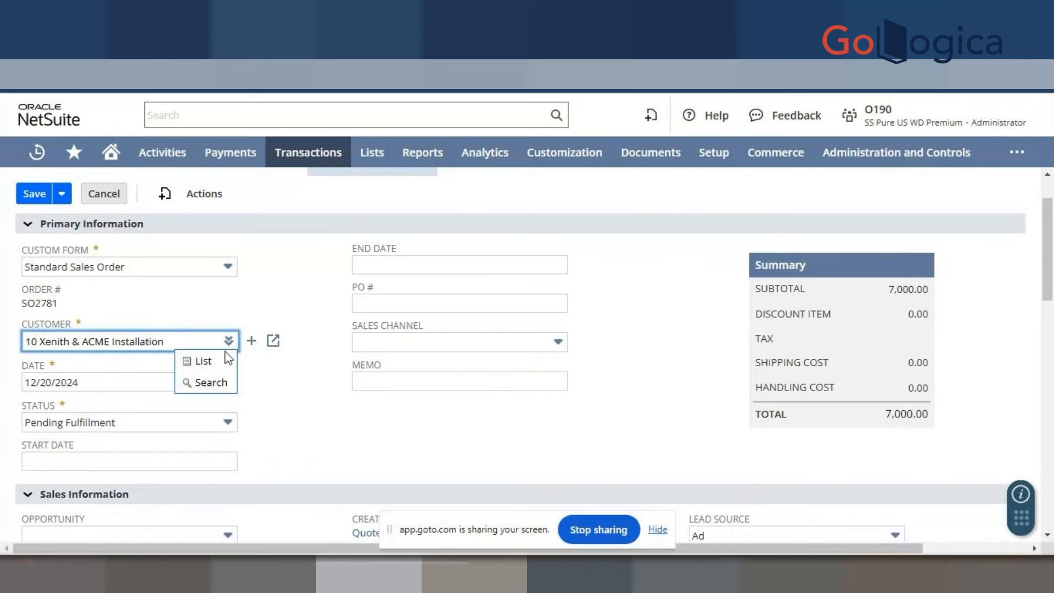
left_click(191, 364)
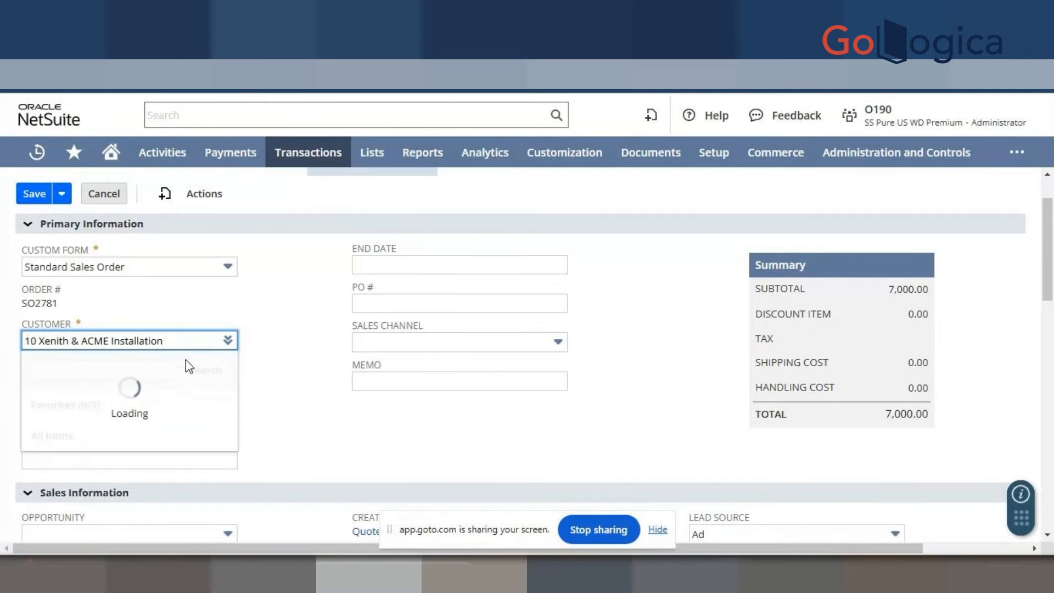
scroll(167, 270, "down", 3)
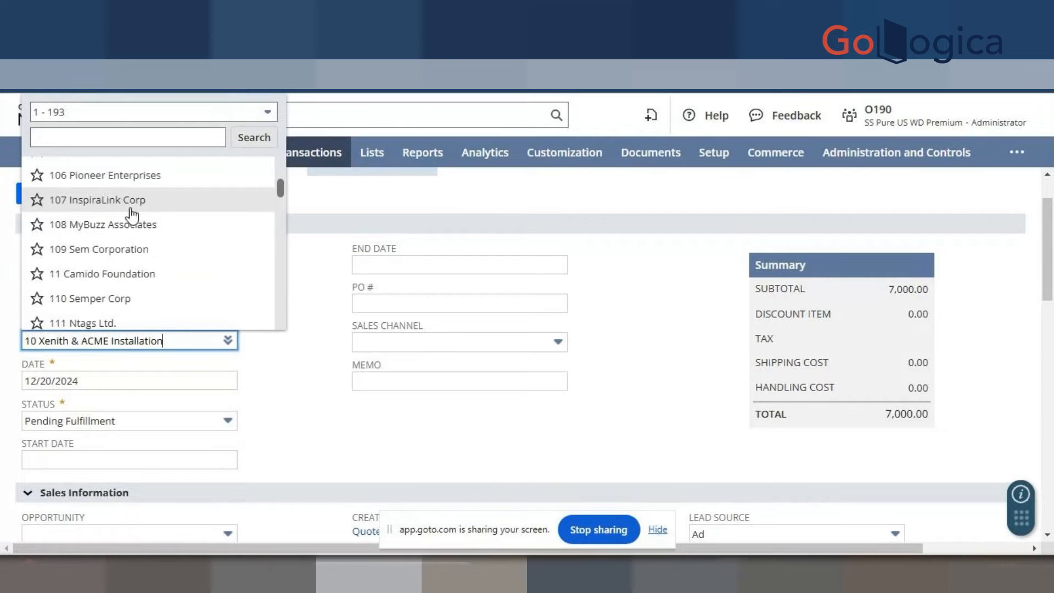
scroll(132, 220, "down", 3)
scroll(135, 224, "down", 5)
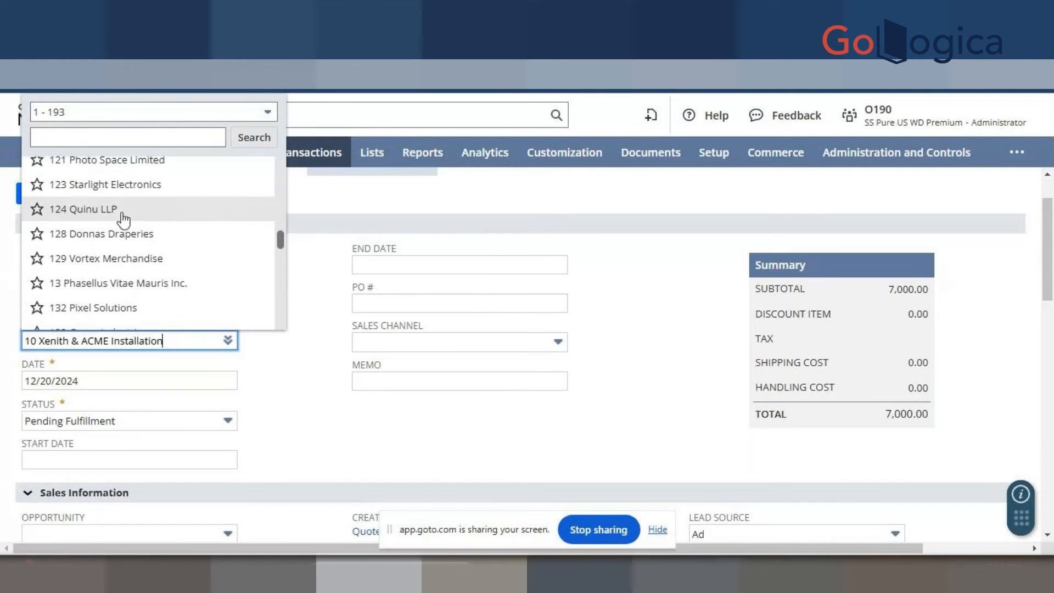
scroll(122, 216, "up", 8)
left_click(78, 234)
key("Escape")
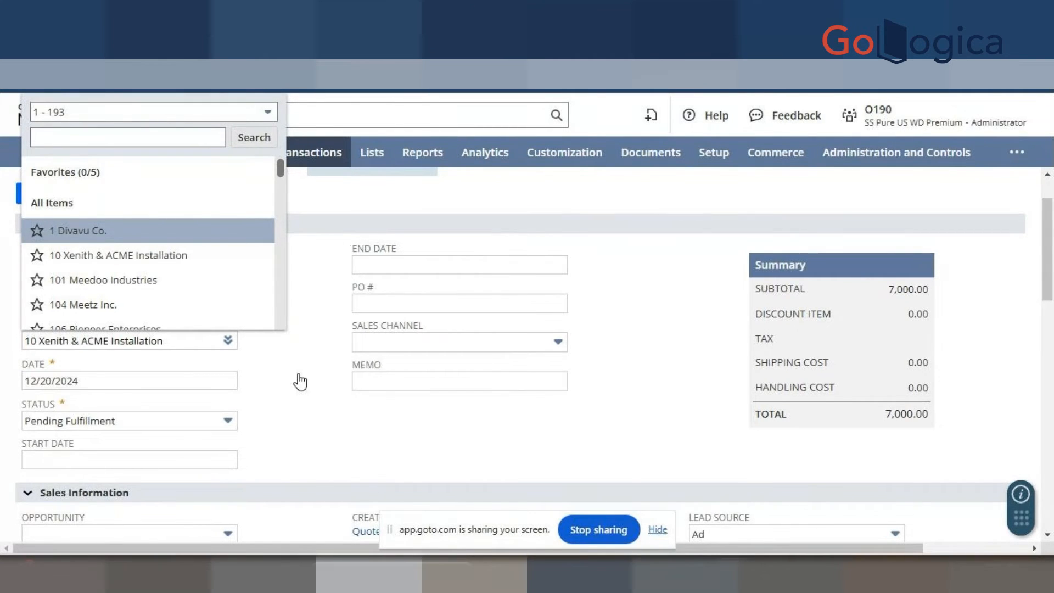
key("Return")
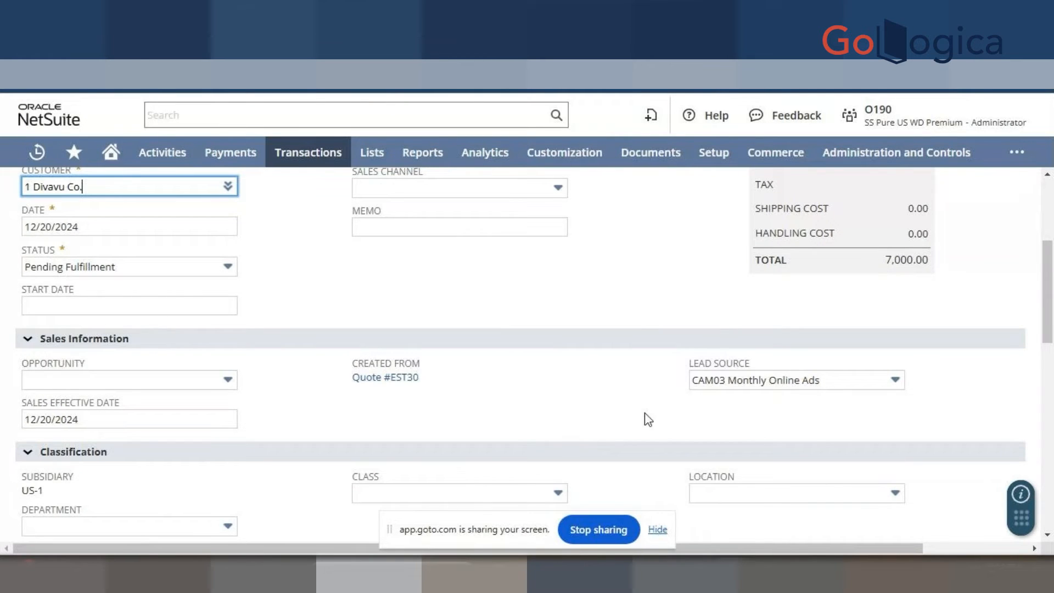
Step: Check the Location field for customer 1 Divavu Co. and close the field help and any pop-ups
scroll(381, 289, "down", 3)
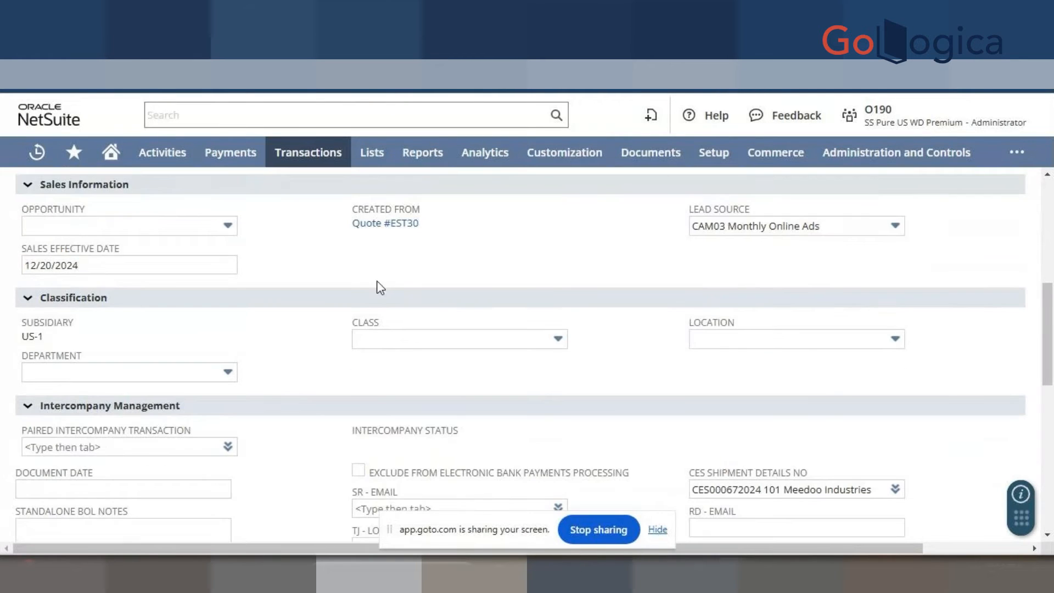
left_click(722, 321)
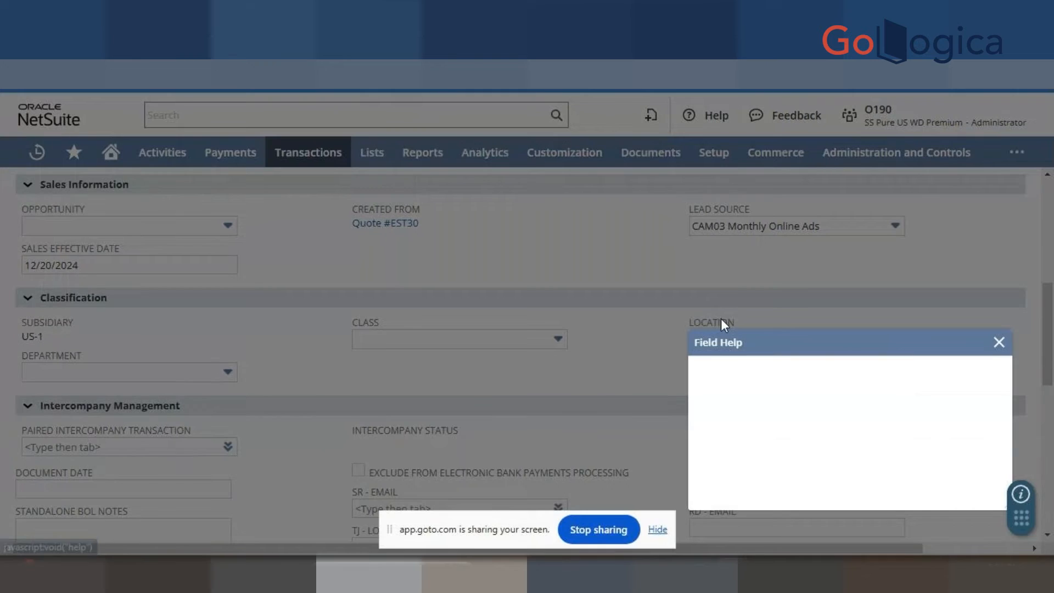
left_click(999, 342)
left_click(802, 339)
left_click(583, 339)
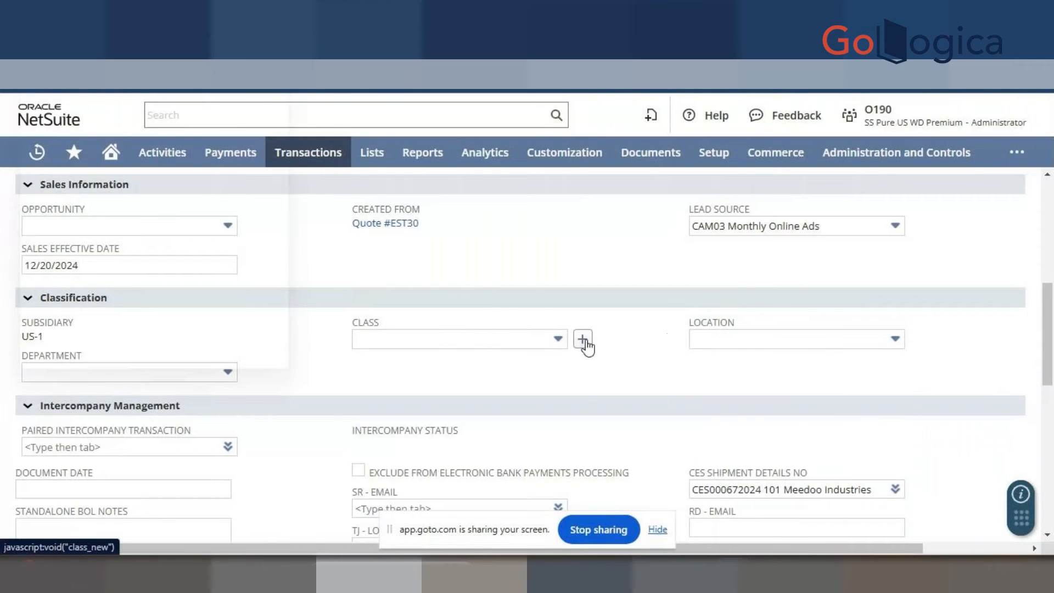
left_click(314, 285)
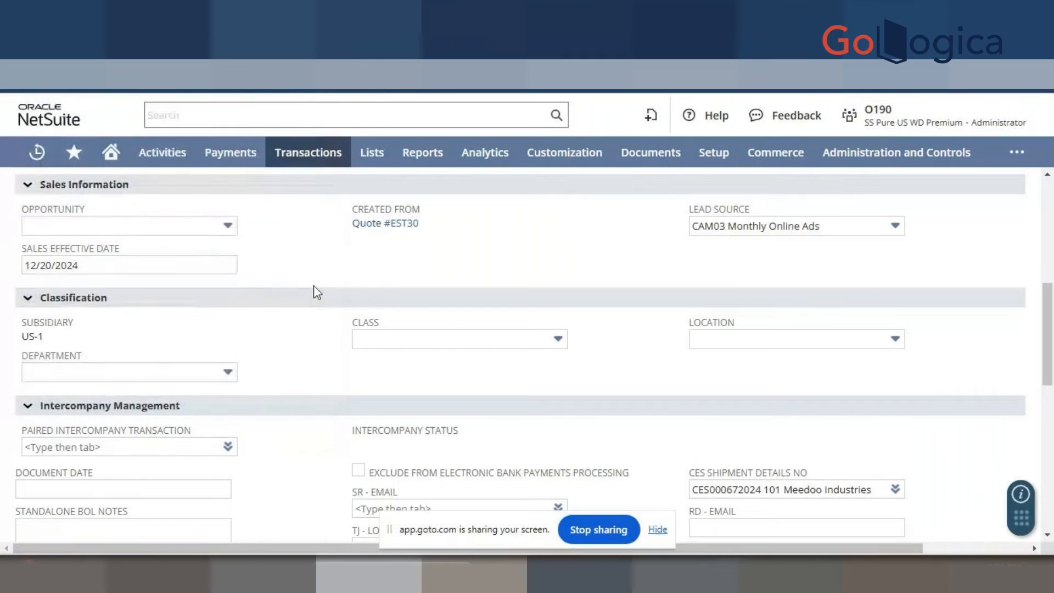
Step: Open the Scripted Records list in a new browser tab, keeping the sales order open for editing
scroll(200, 332, "up", 3)
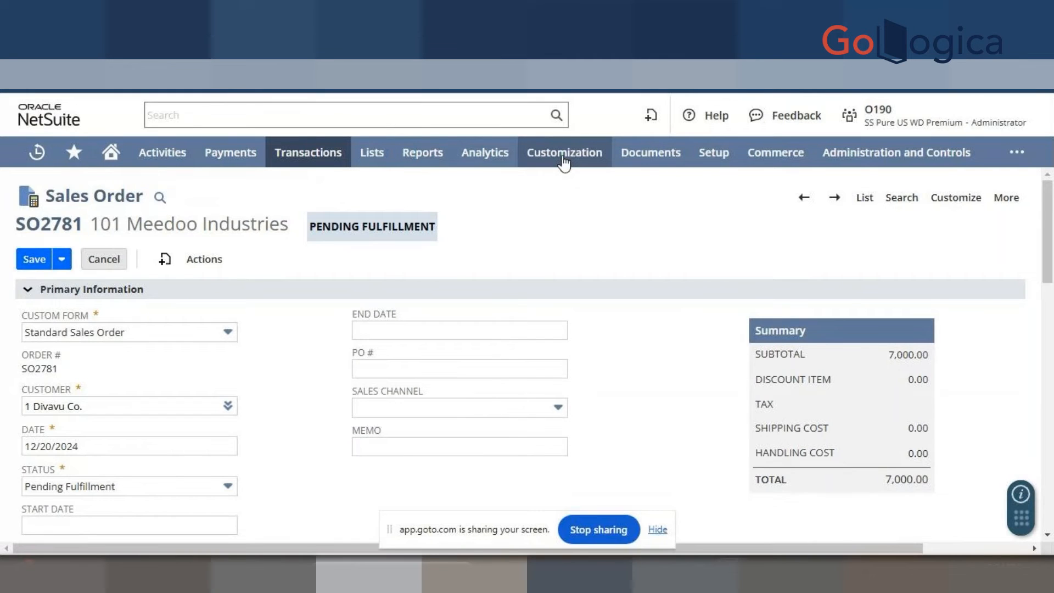
mouse_move(564, 162)
mouse_move(593, 282)
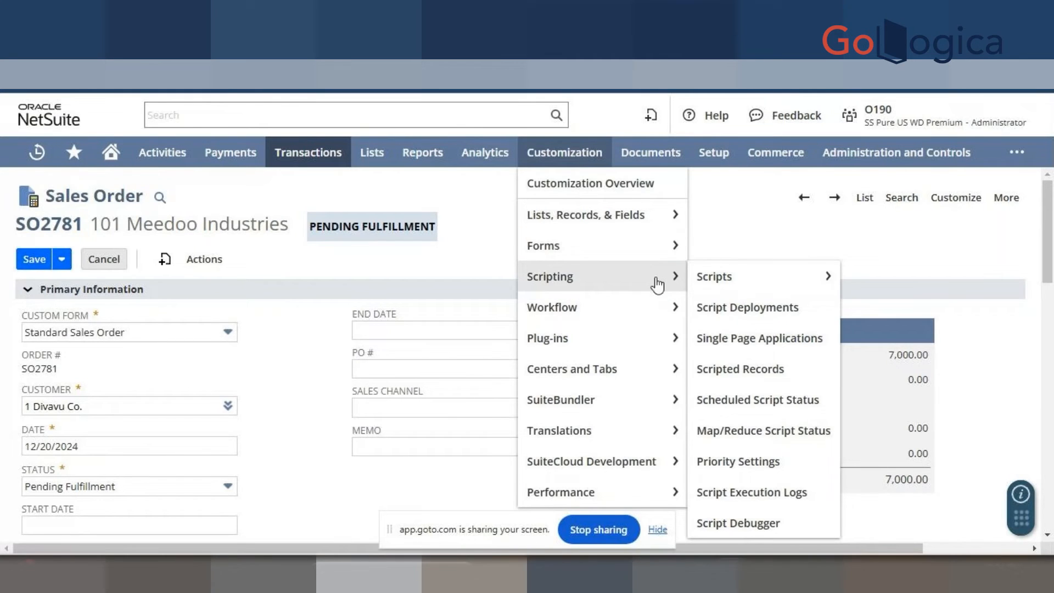
right_click(729, 282)
left_click(761, 295)
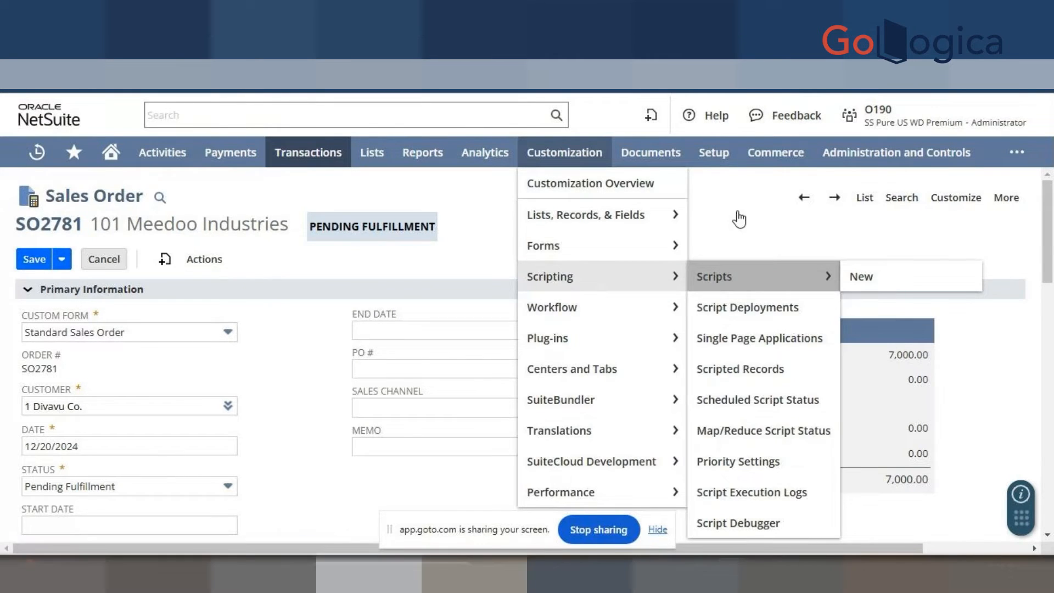
mouse_move(556, 163)
mouse_move(560, 275)
right_click(747, 375)
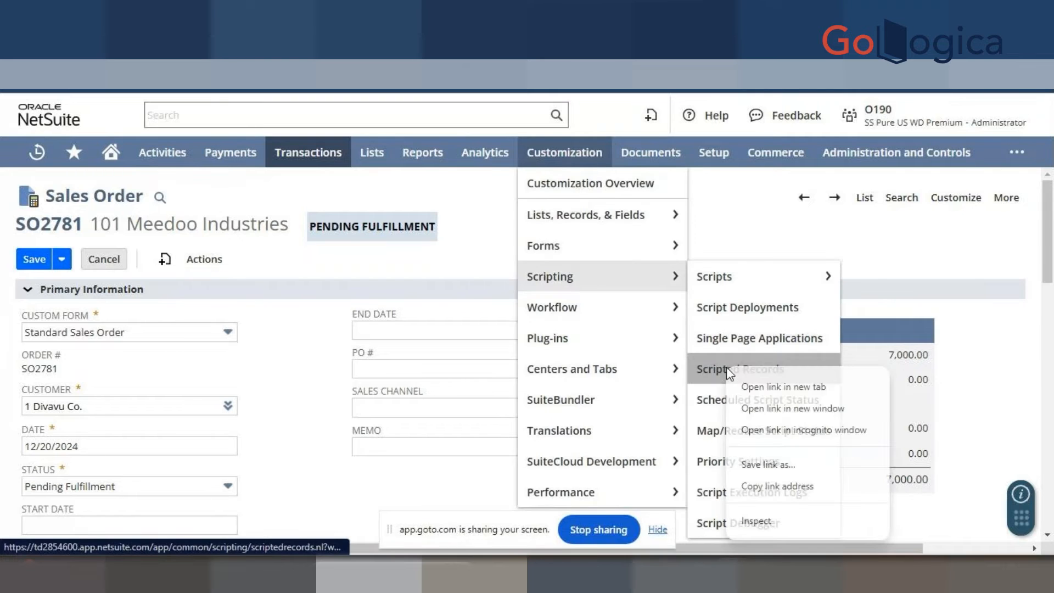
left_click(747, 379)
left_click(748, 375)
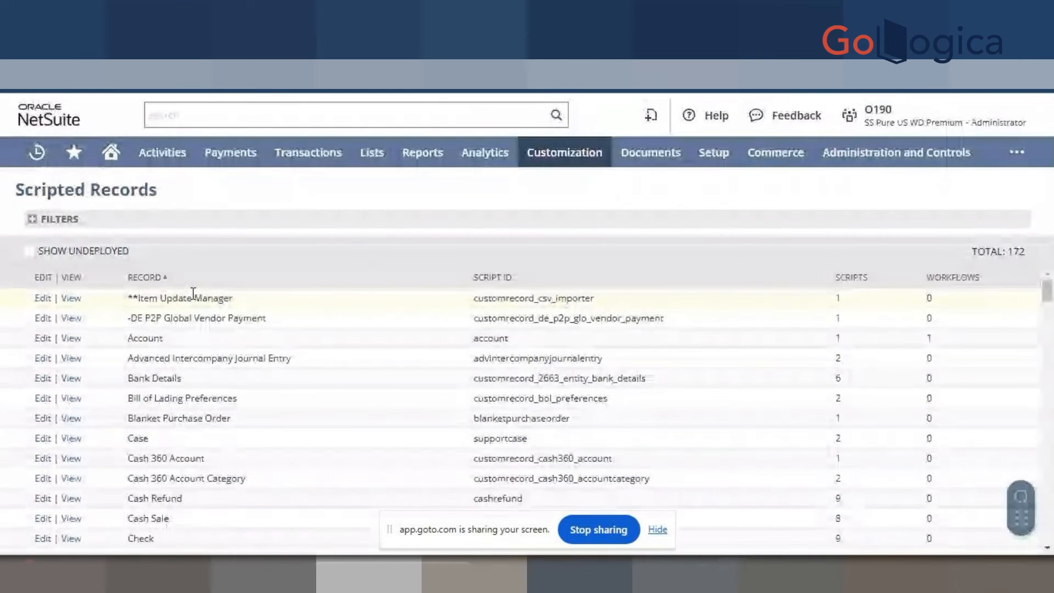
Step: Find "sales" in the scripted records, view the Sales Order record and look over its user event scripts
key("ctrl+f")
type("sales")
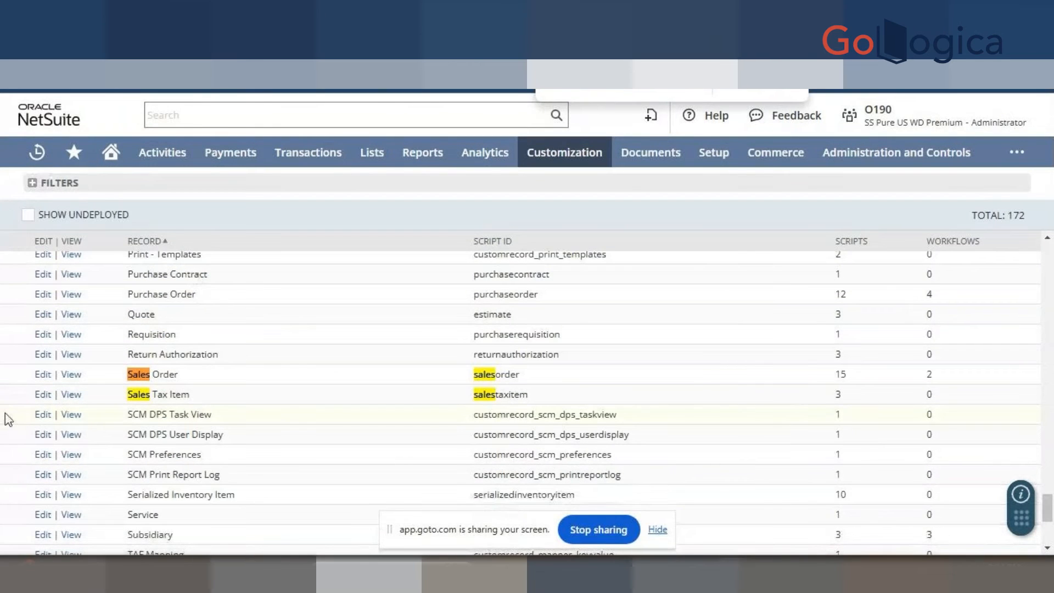
left_click(83, 374)
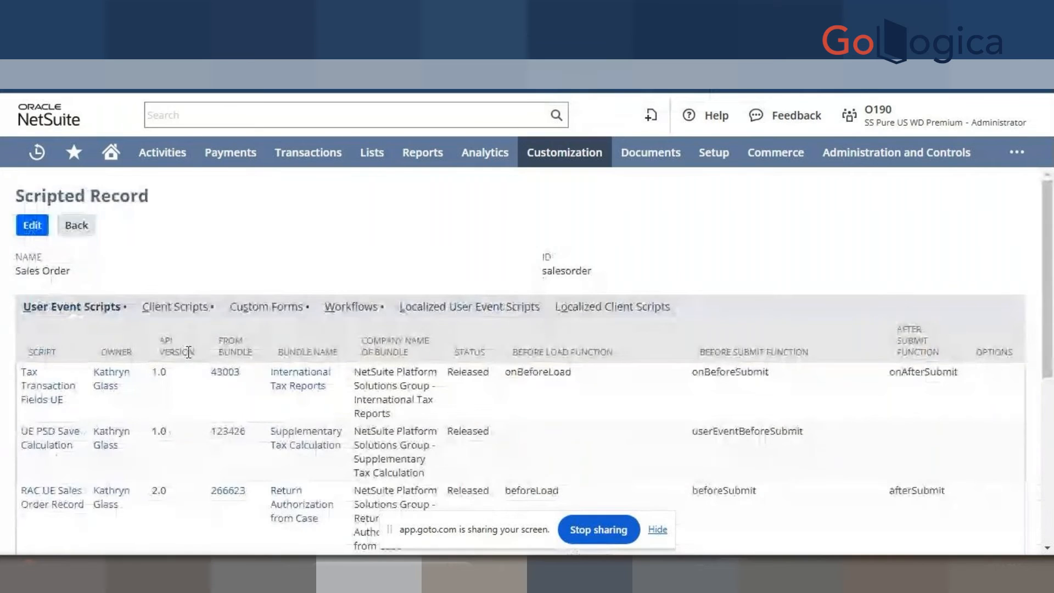
scroll(190, 358, "down", 6)
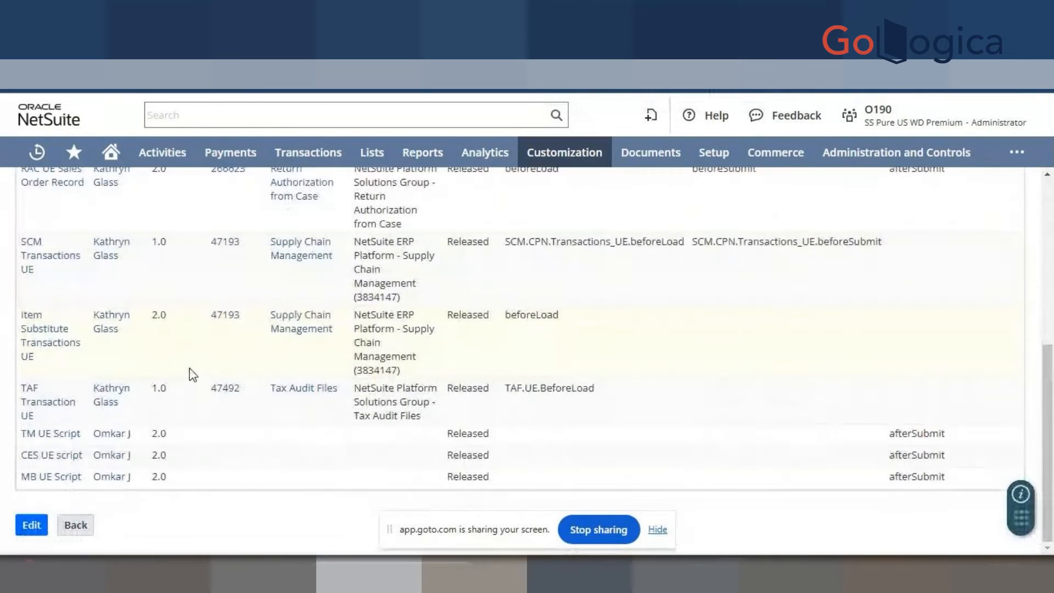
scroll(193, 375, "up", 1)
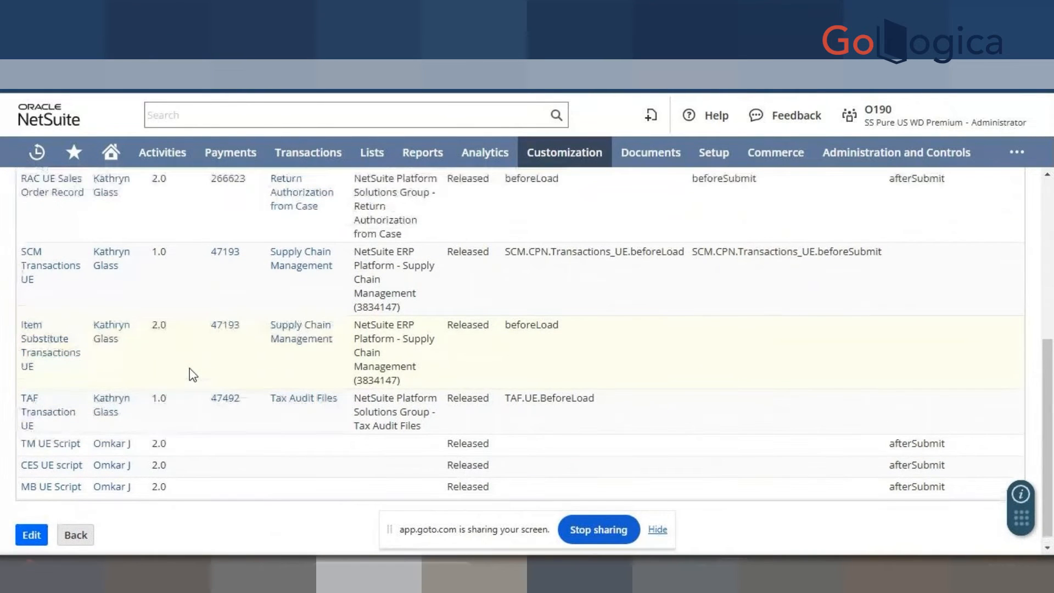
scroll(193, 375, "up", 6)
Step: Look through the client scripts deployed on the Sales Order record
left_click(159, 307)
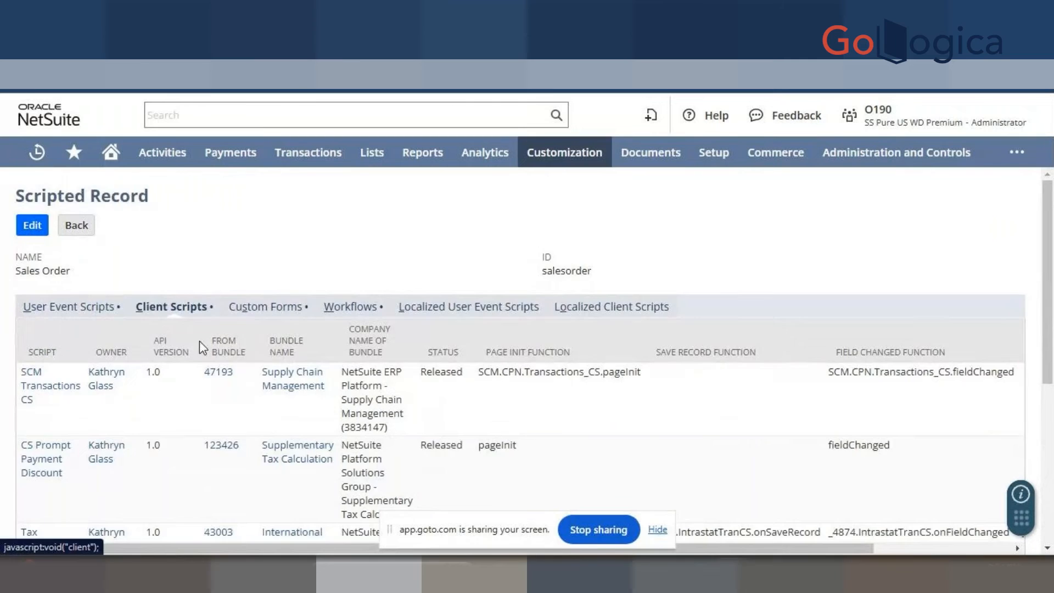
scroll(200, 341, "down", 5)
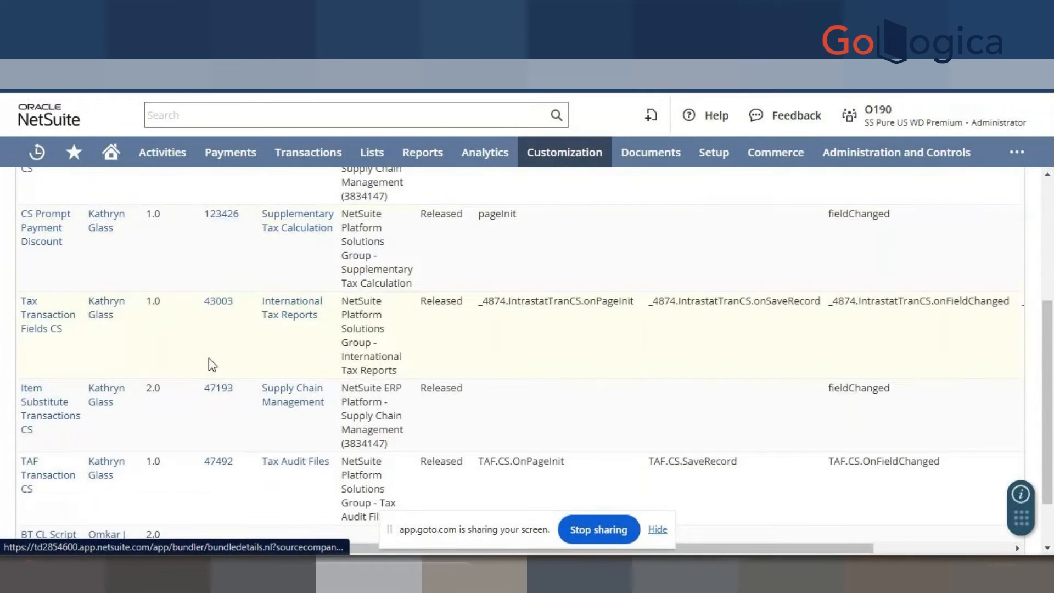
scroll(209, 358, "down", 2)
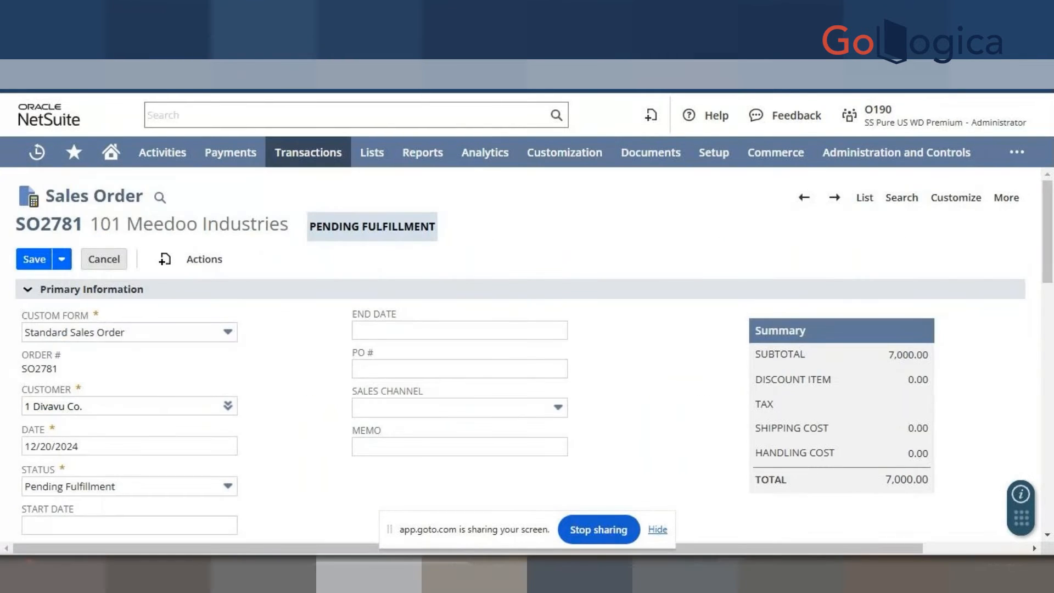
Step: Return to the sales order being edited, check its Location field again and dismiss the new-location form
scroll(272, 363, "down", 6)
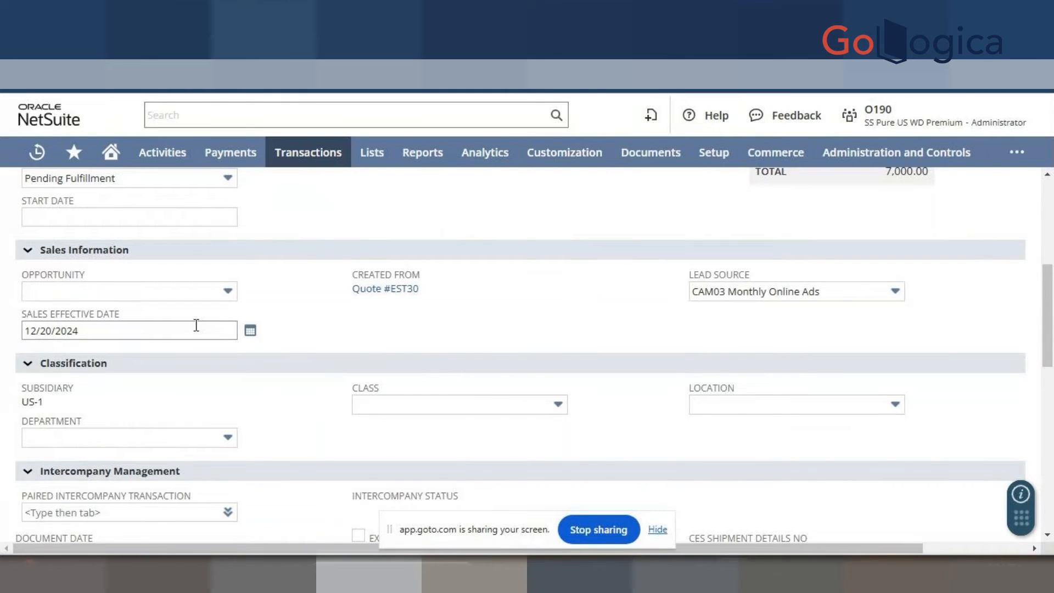
left_click(733, 405)
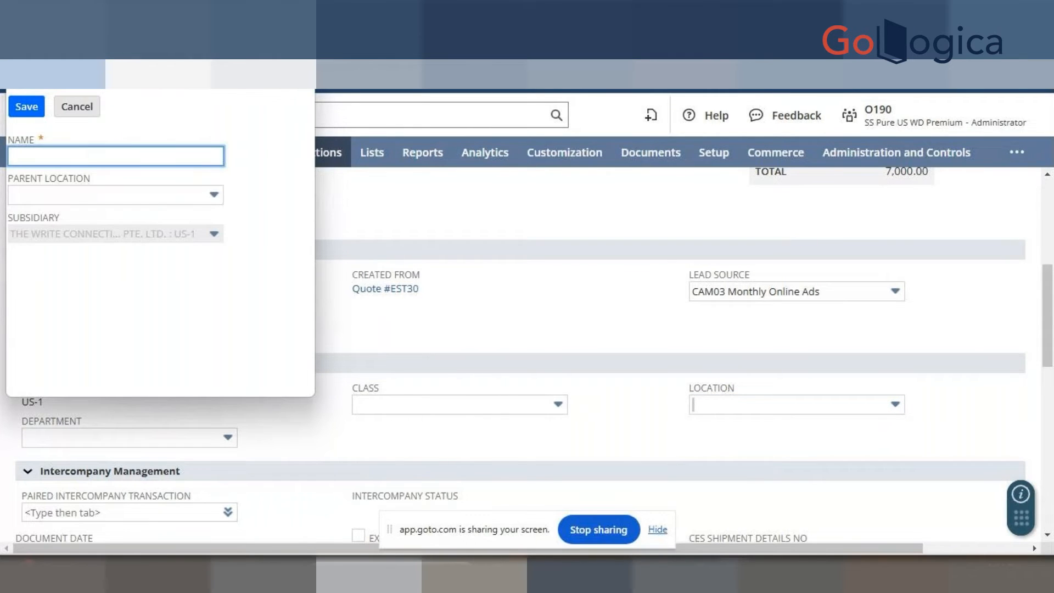
left_click(280, 384)
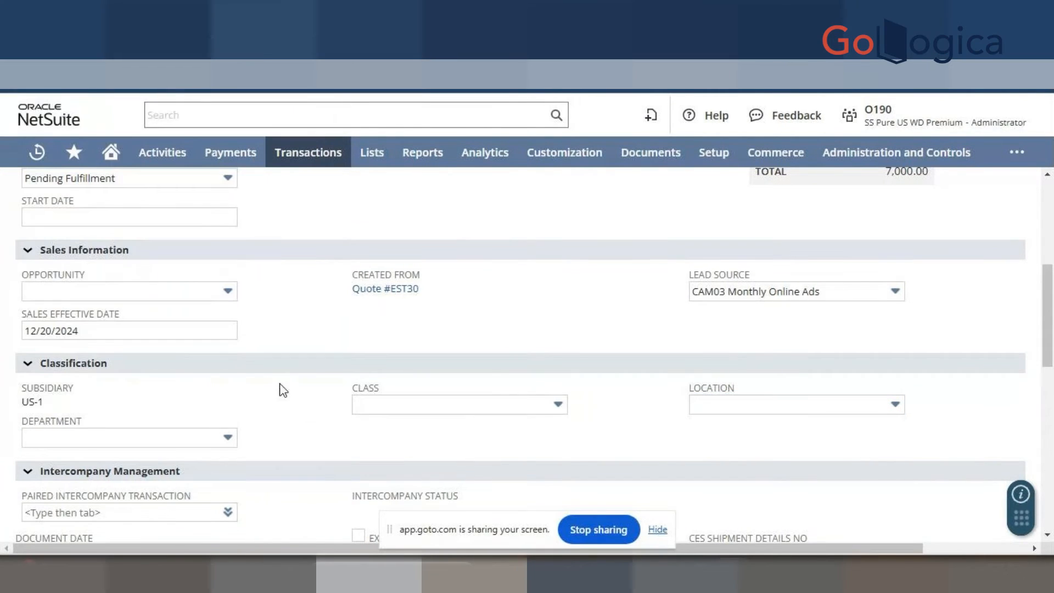
scroll(306, 275, "up", 5)
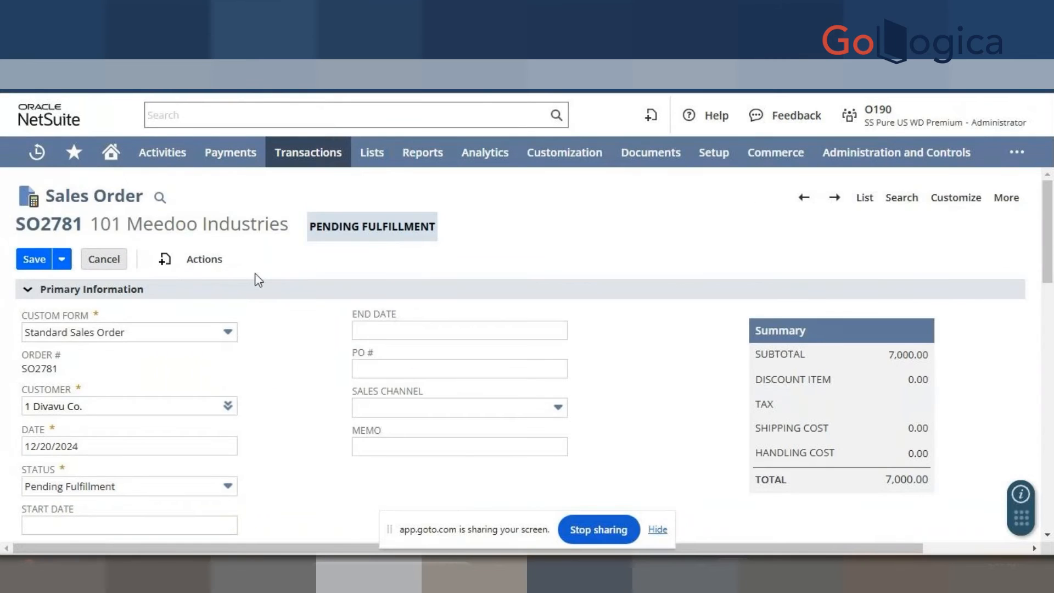
mouse_move(301, 156)
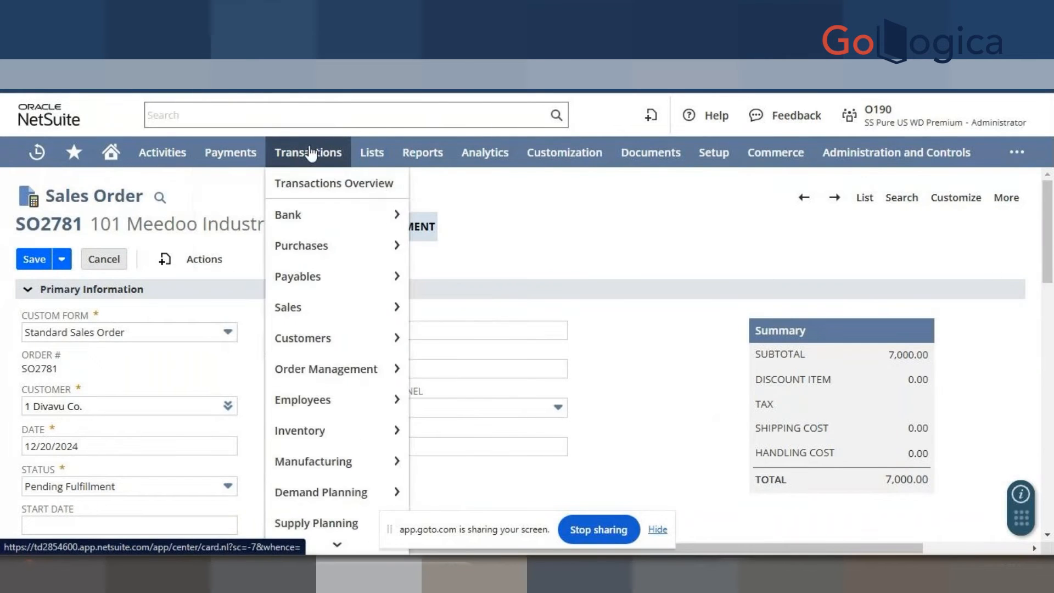
mouse_move(312, 294)
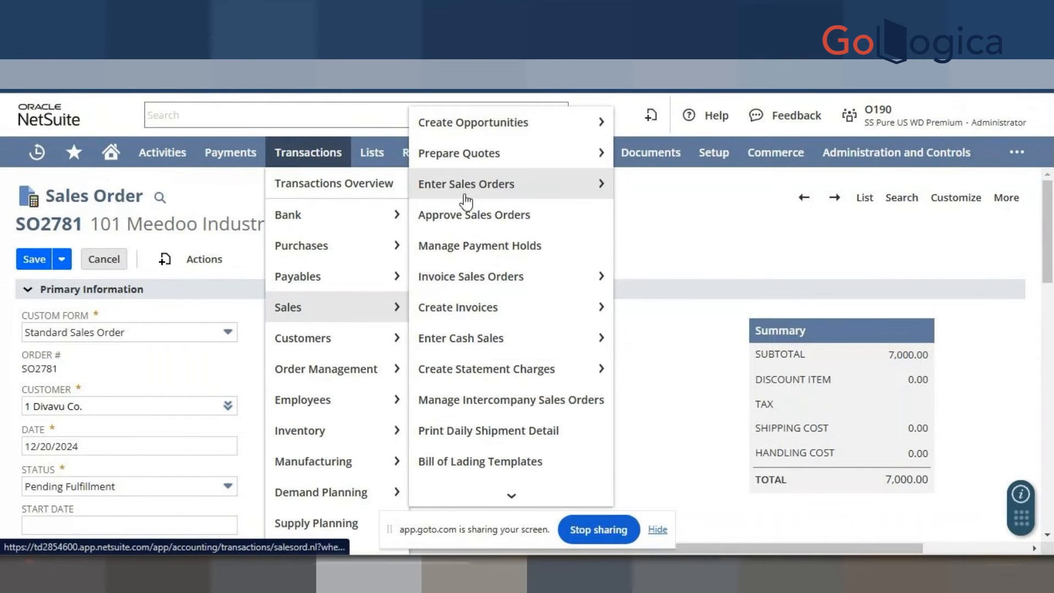
mouse_move(466, 187)
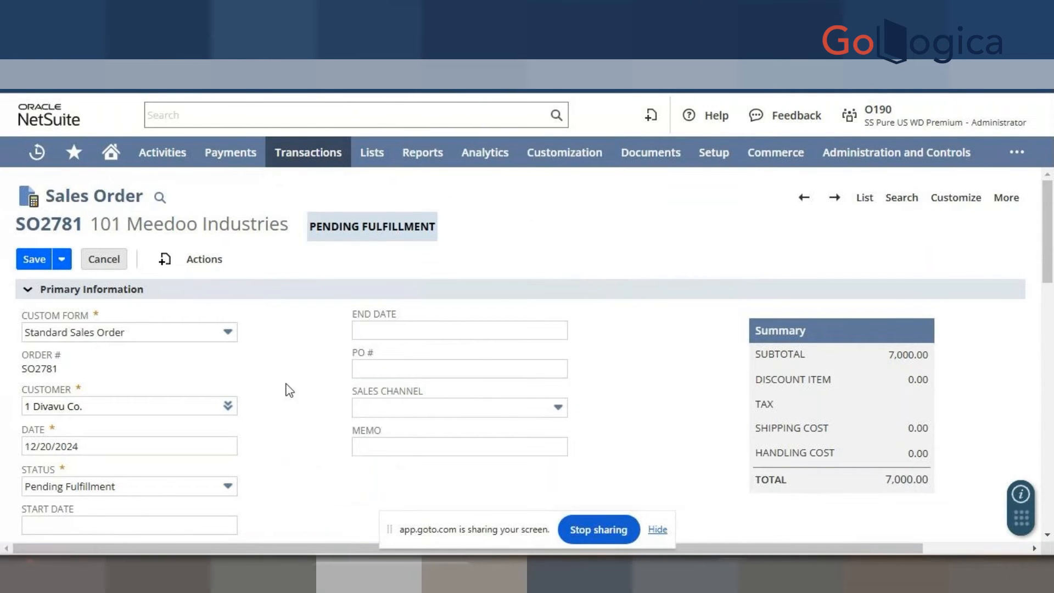
Step: View the selected customer's record from the sales order and start a saved customer search in a separate browser tab
left_click(268, 408)
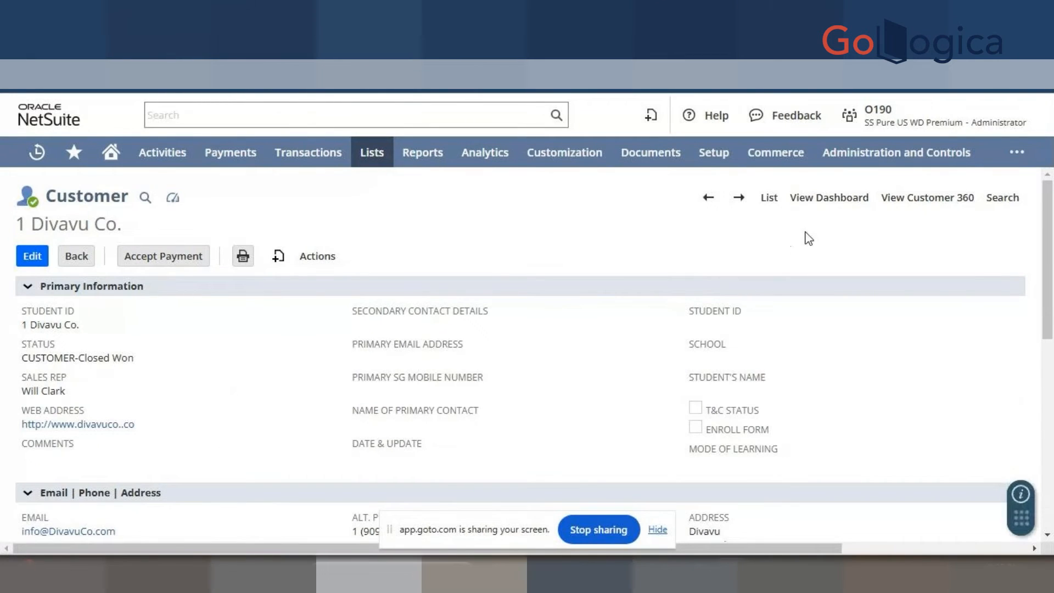
right_click(1004, 210)
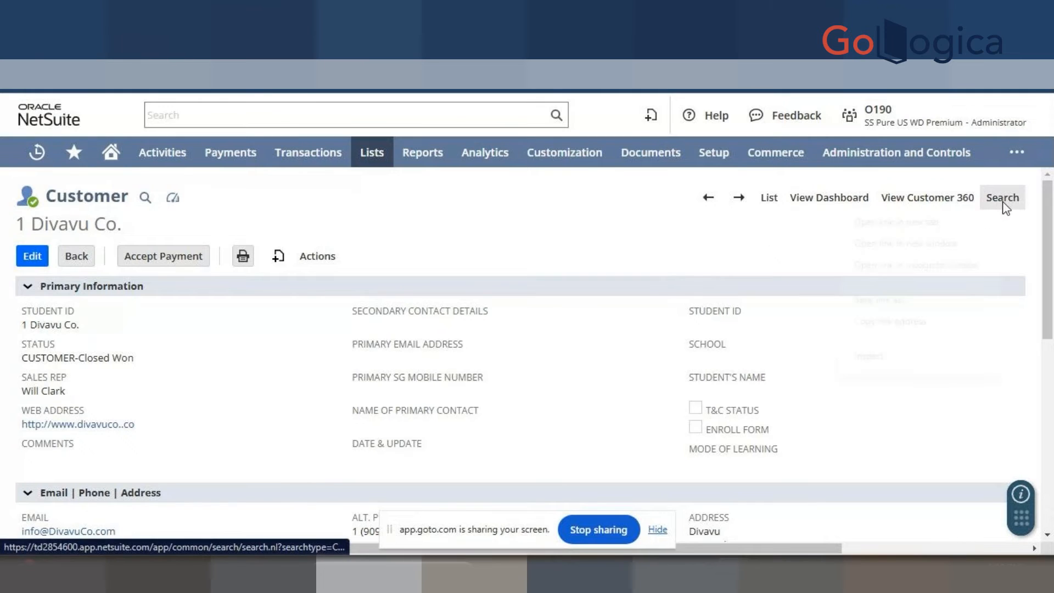
left_click(964, 222)
left_click(473, 33)
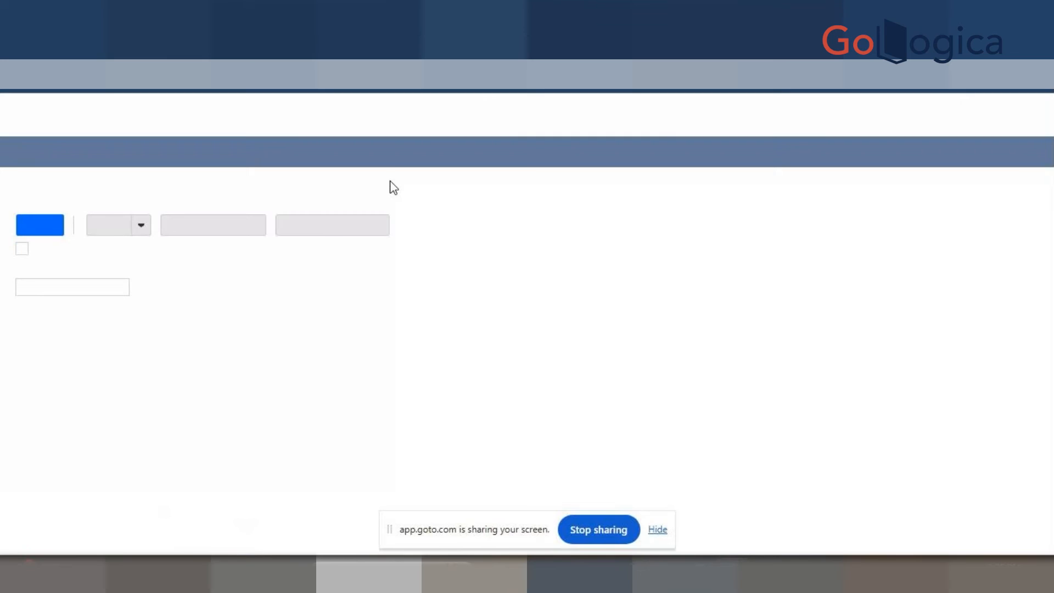
left_click(341, 233)
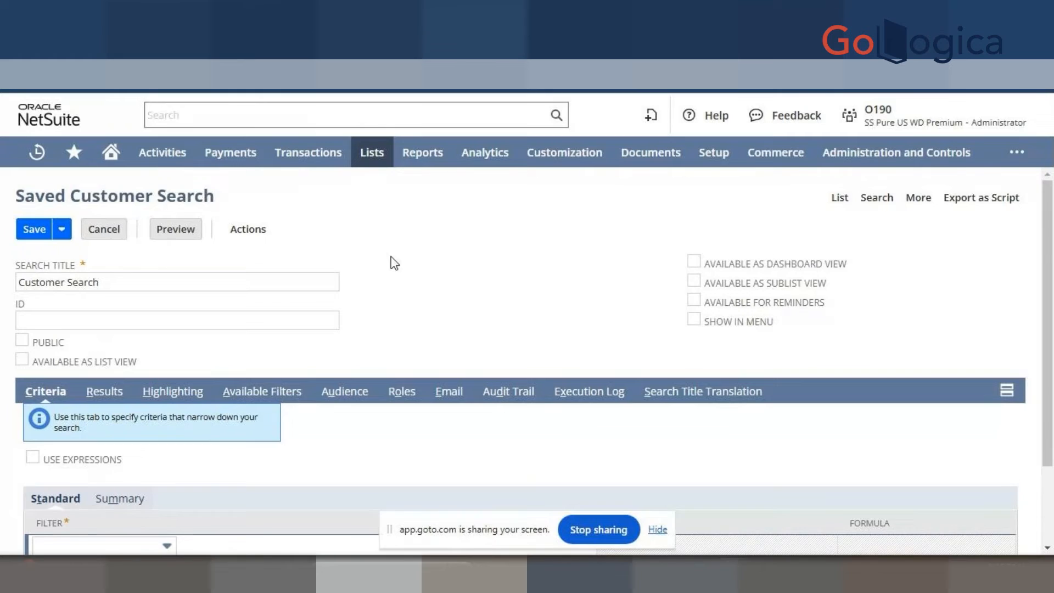
Step: Look through the saved search's criteria filters for a subsidiary field, trying "Sub of" and "Parent Customer Fields"
scroll(93, 511, "down", 2)
left_click(89, 442)
type("Sub of")
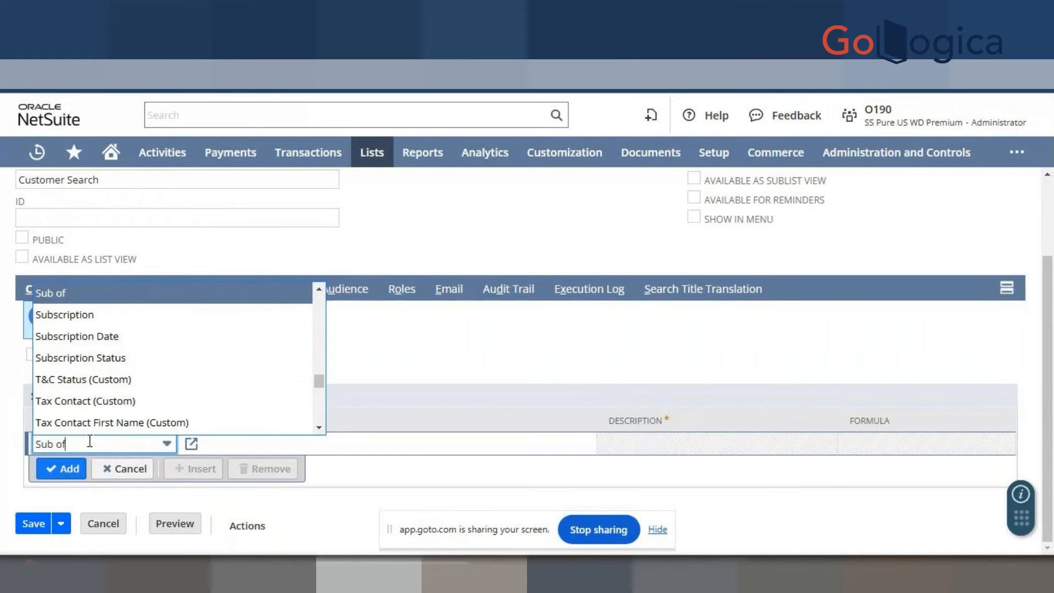
scroll(113, 358, "down", 2)
scroll(120, 367, "down", 2)
scroll(120, 366, "up", 5)
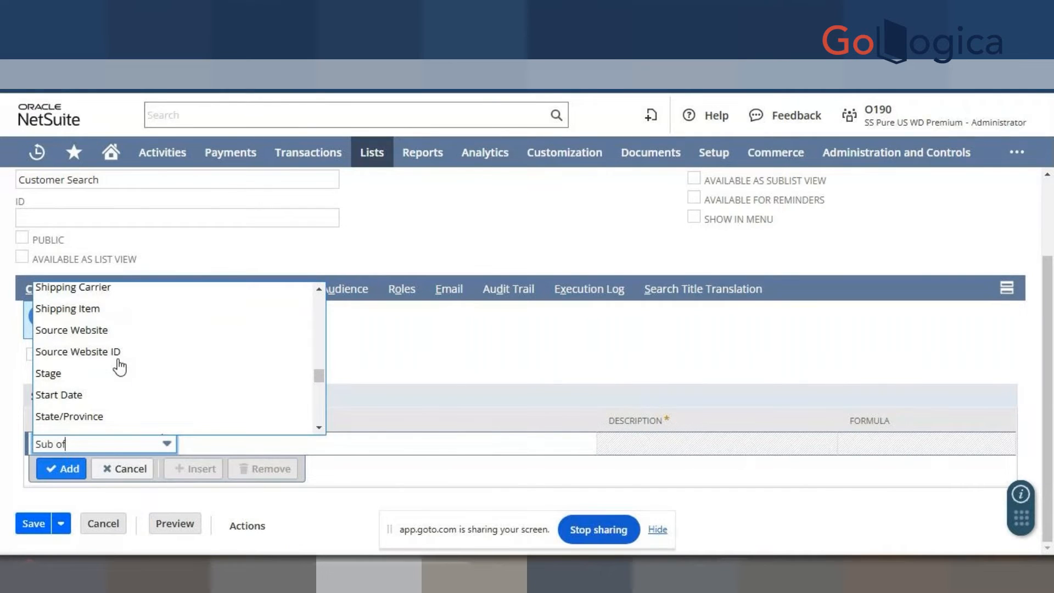
scroll(120, 366, "up", 1)
key("p")
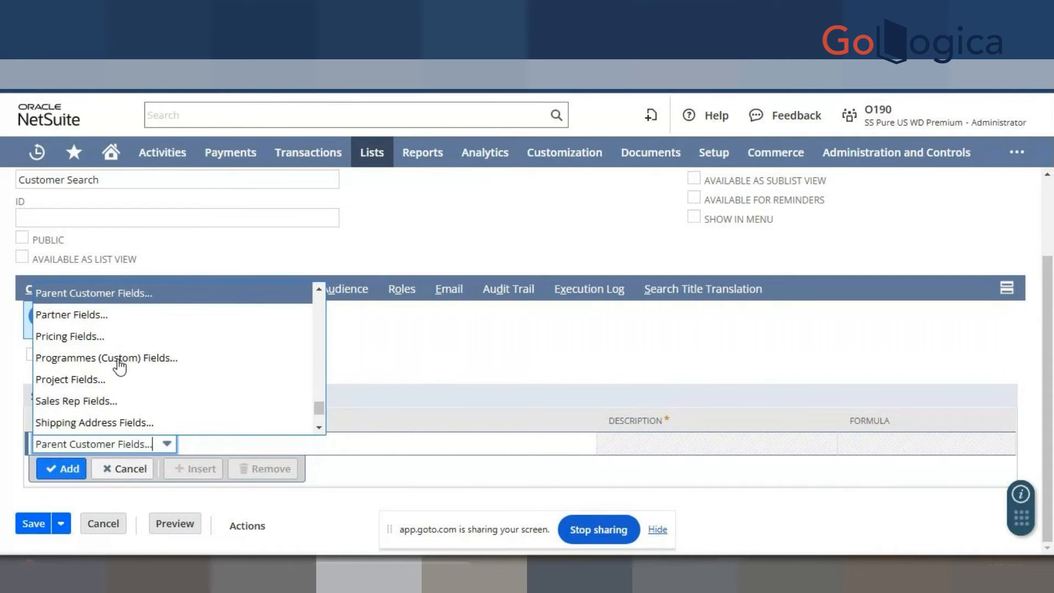
scroll(120, 366, "up", 10)
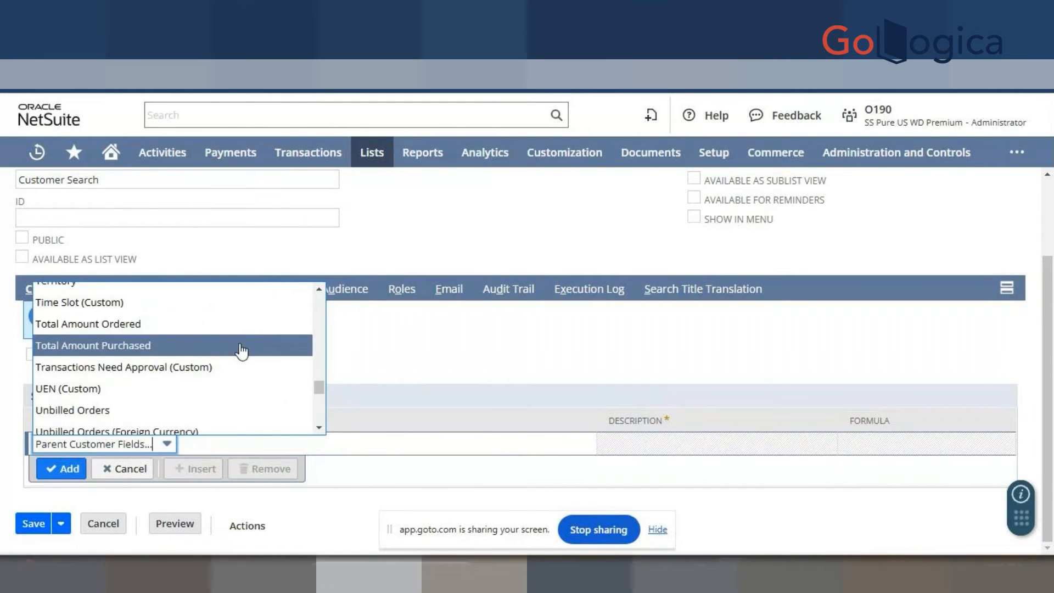
scroll(204, 349, "up", 3)
left_click_drag(318, 377, 320, 317)
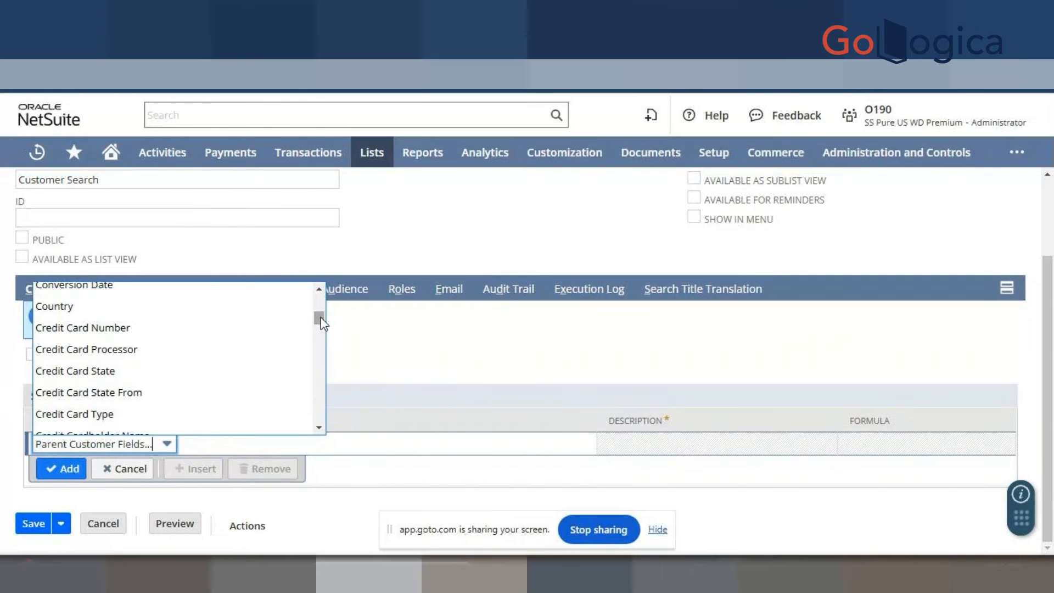
key("p")
left_click_drag(319, 407, 320, 300)
scroll(529, 303, "up", 3)
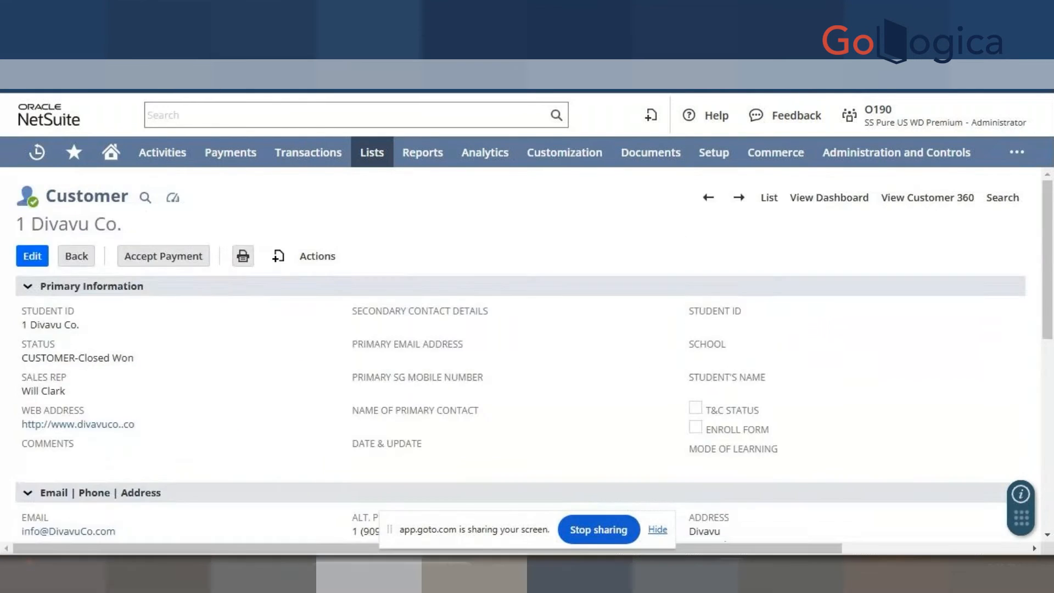
Step: Return to the Divavu Co. customer record and look through its Classification section for the name of the subsidiary field
scroll(297, 358, "down", 2)
scroll(296, 358, "down", 3)
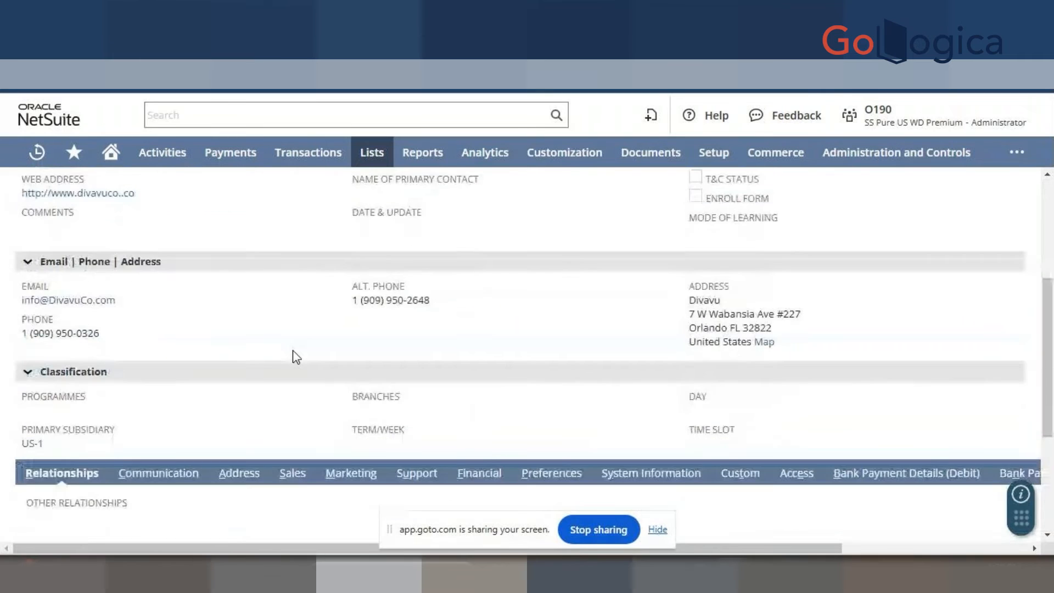
scroll(297, 357, "up", 3)
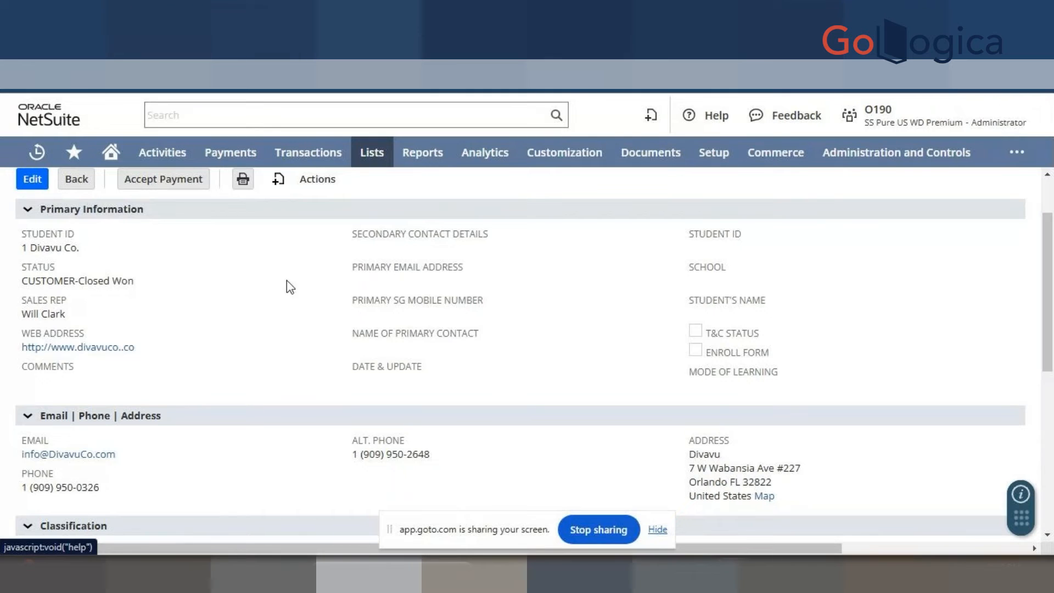
scroll(177, 264, "up", 2)
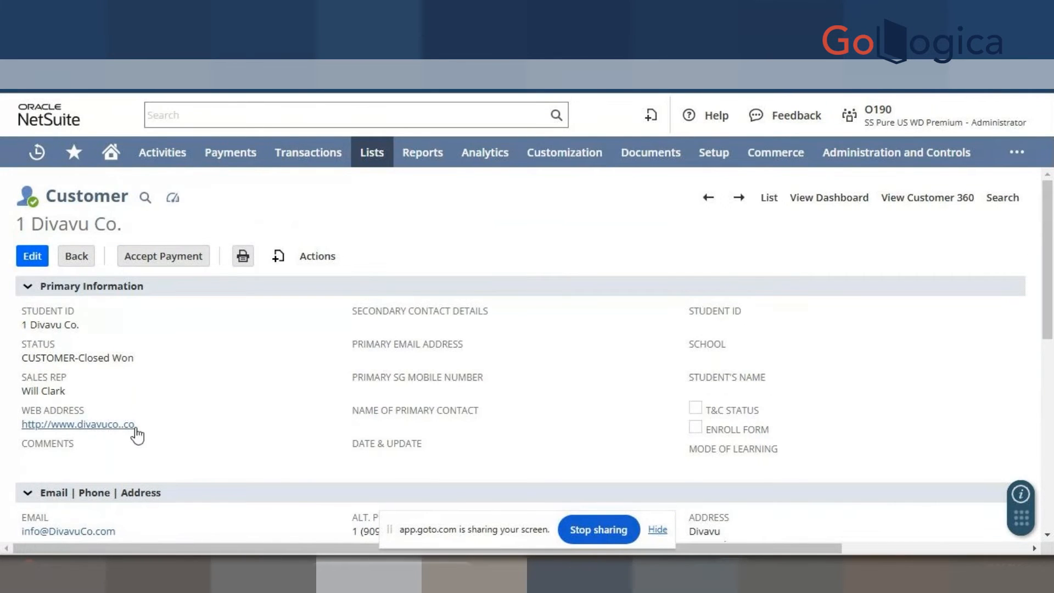
scroll(138, 434, "down", 2)
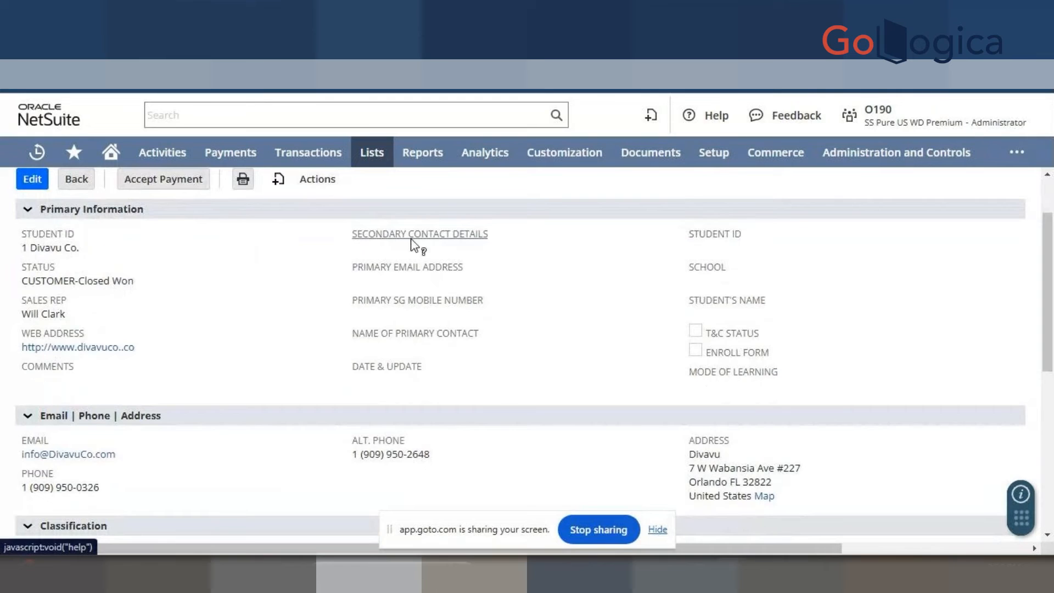
scroll(588, 274, "down", 4)
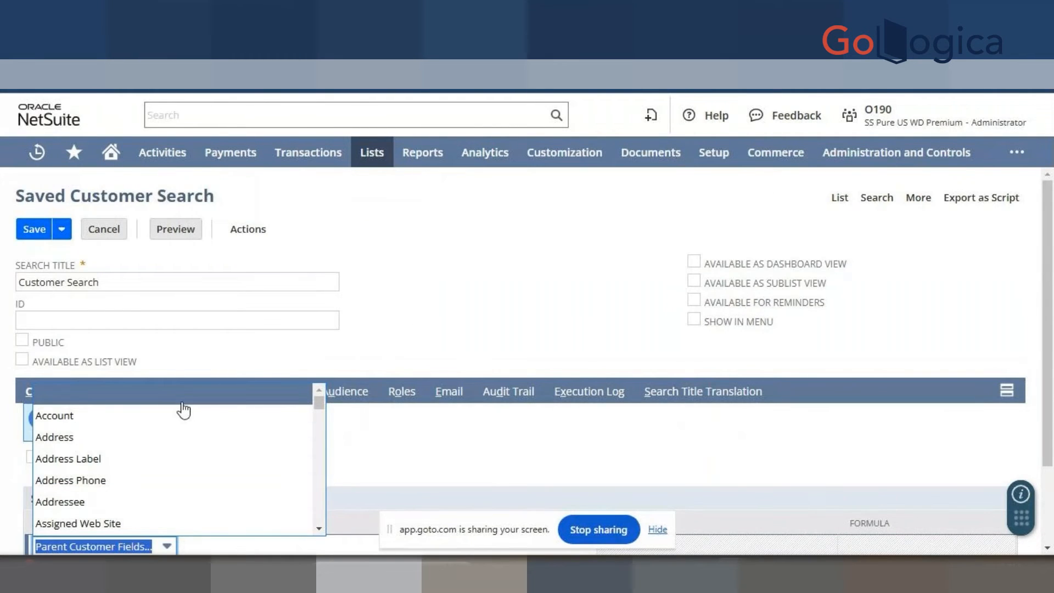
Step: Add the search criterion Primary Subsidiary any of THE WRITE CONNECTION PTE. LTD. and preview the matching customers
type("Price Level")
scroll(132, 450, "down", 2)
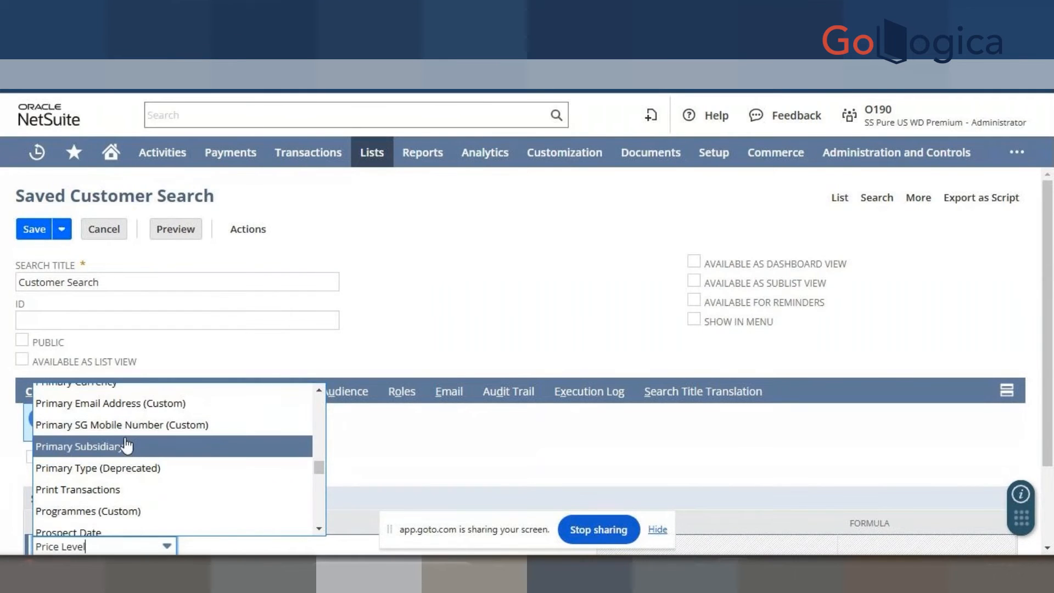
left_click(126, 446)
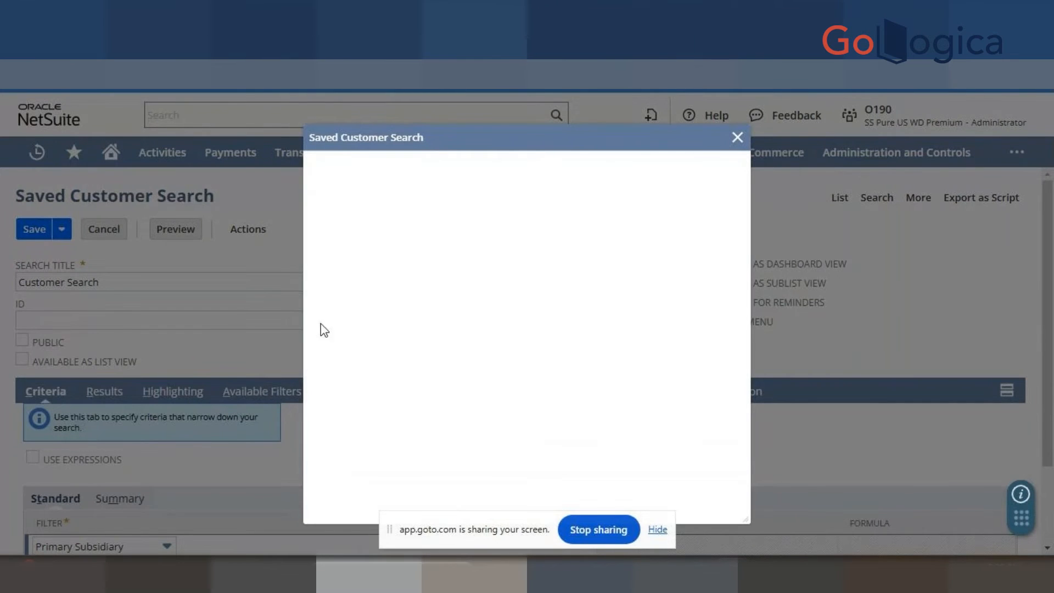
left_click(373, 320)
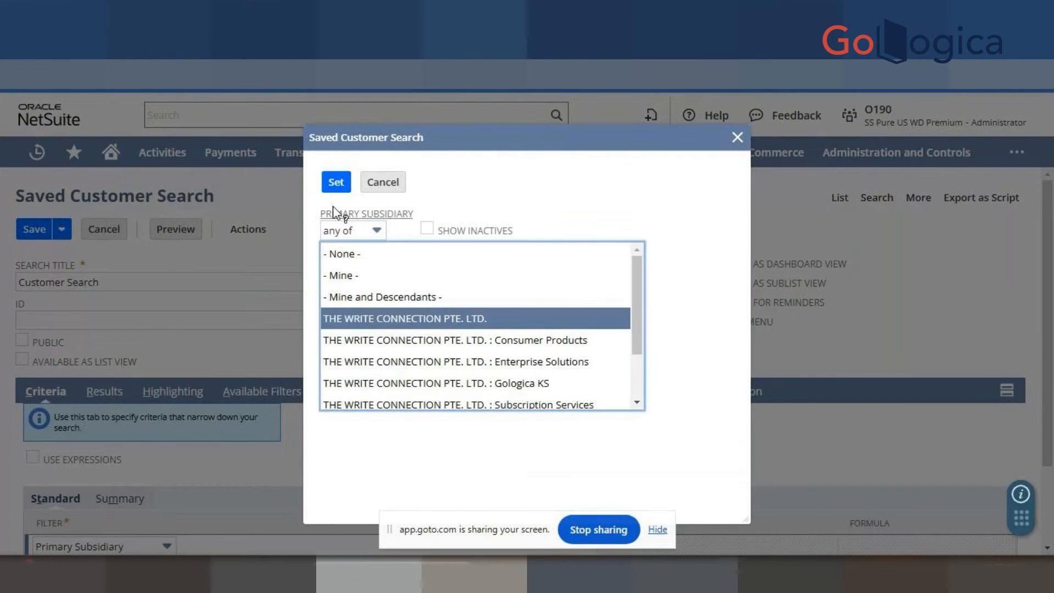
left_click(336, 182)
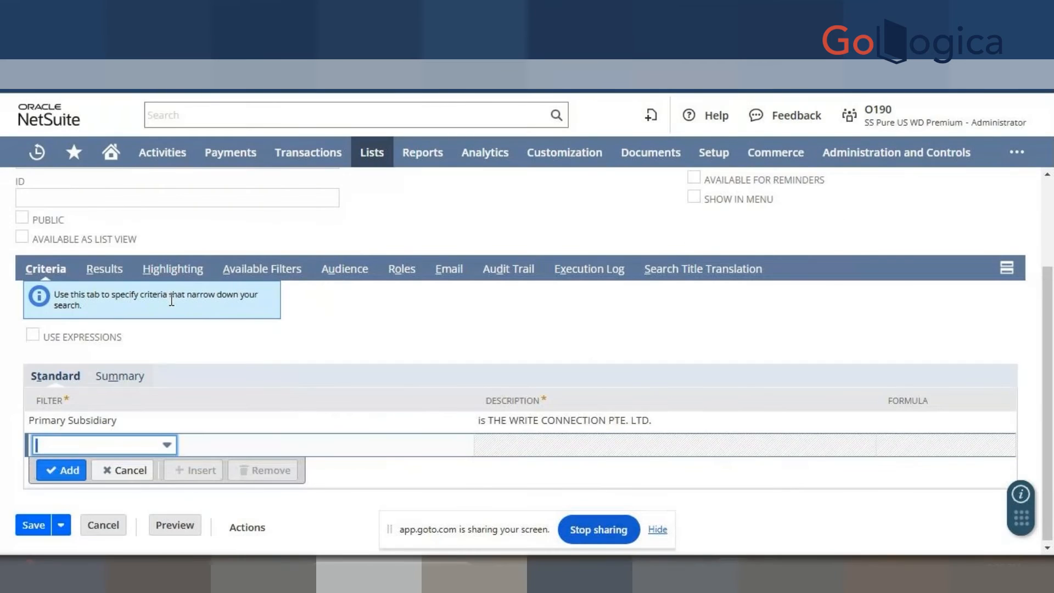
scroll(167, 286, "up", 3)
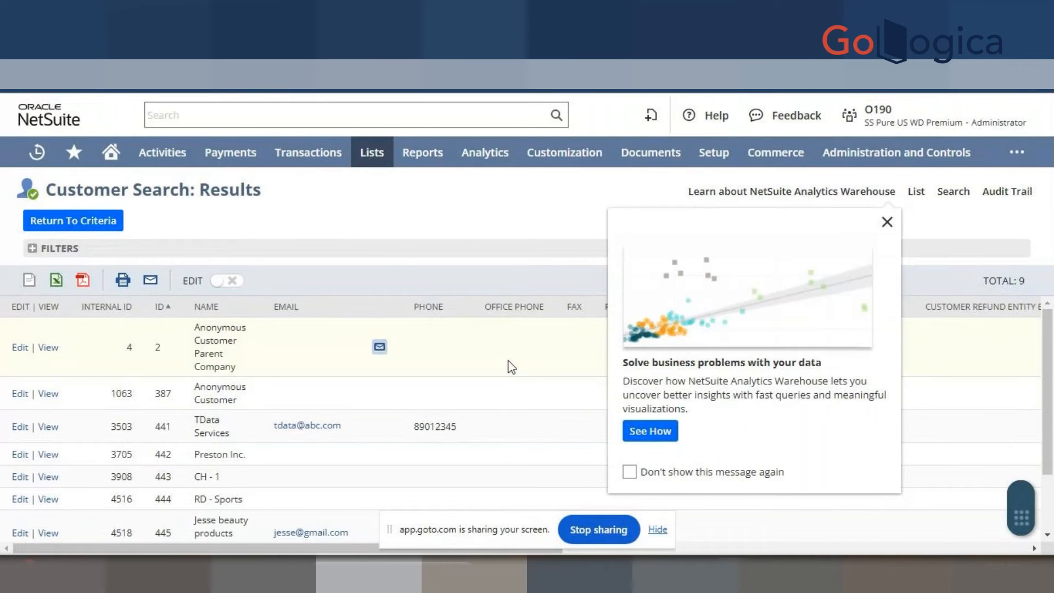
Step: Copy the name Preston Inc. from the customer results and try to use it as the customer on the existing sales order
left_click_drag(247, 454, 195, 454)
key("ctrl+c")
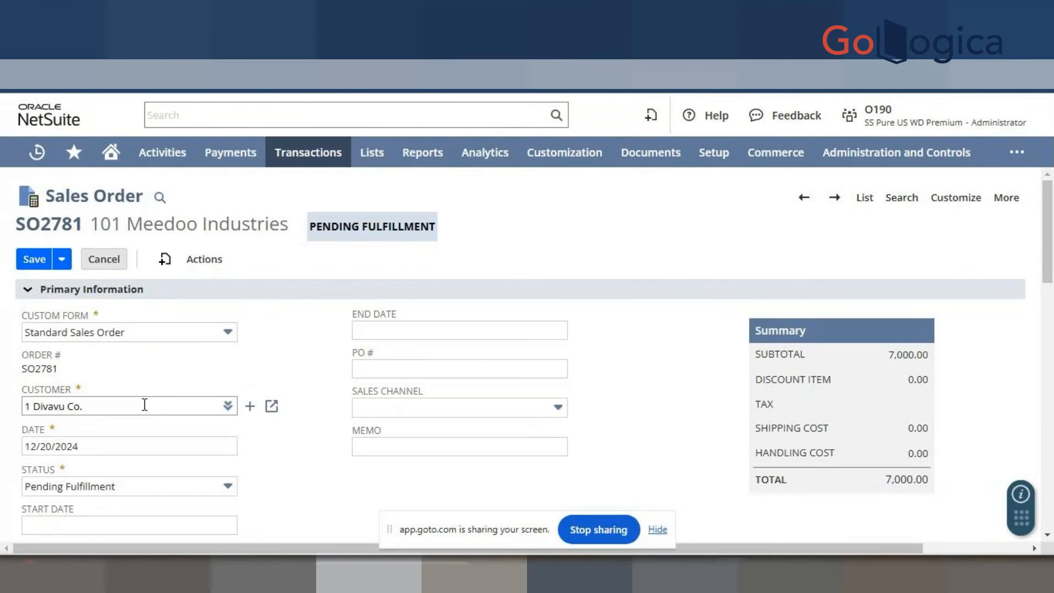
left_click(144, 404)
key("ctrl+a")
key("ctrl+v")
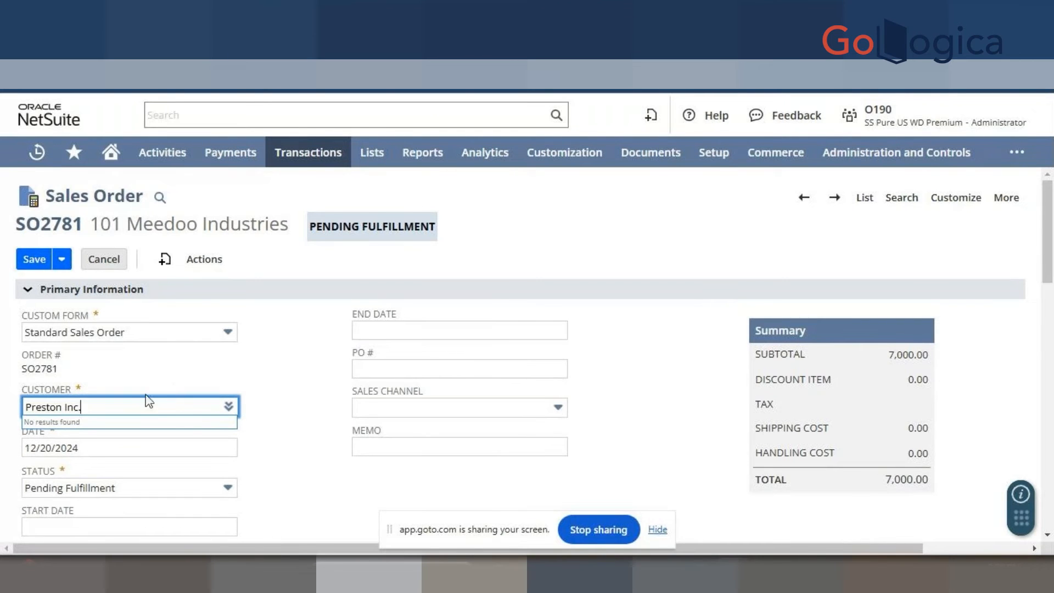
left_click(127, 405)
scroll(181, 369, "down", 3)
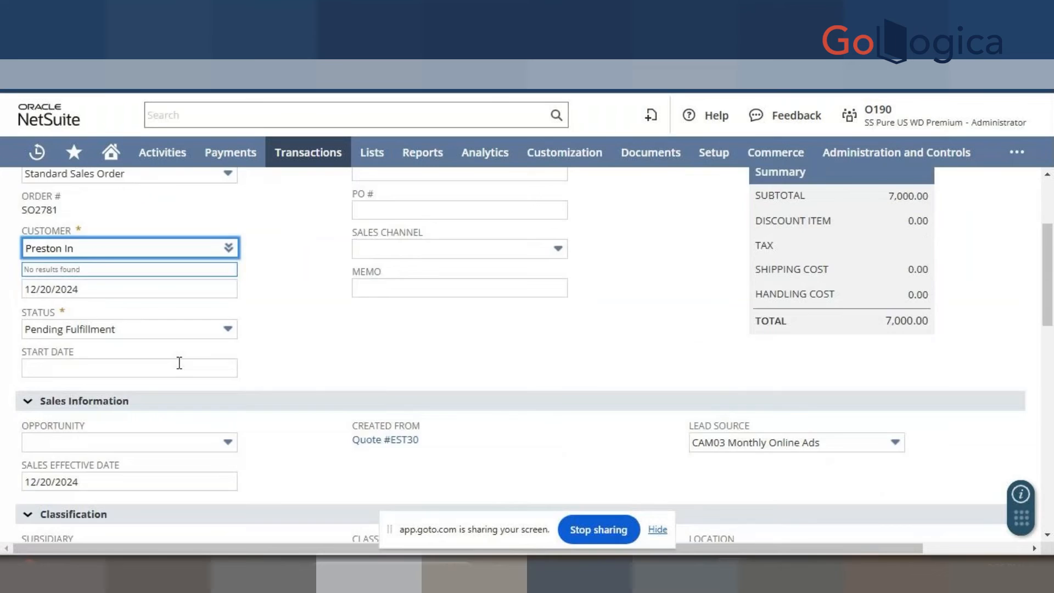
scroll(179, 361, "up", 3)
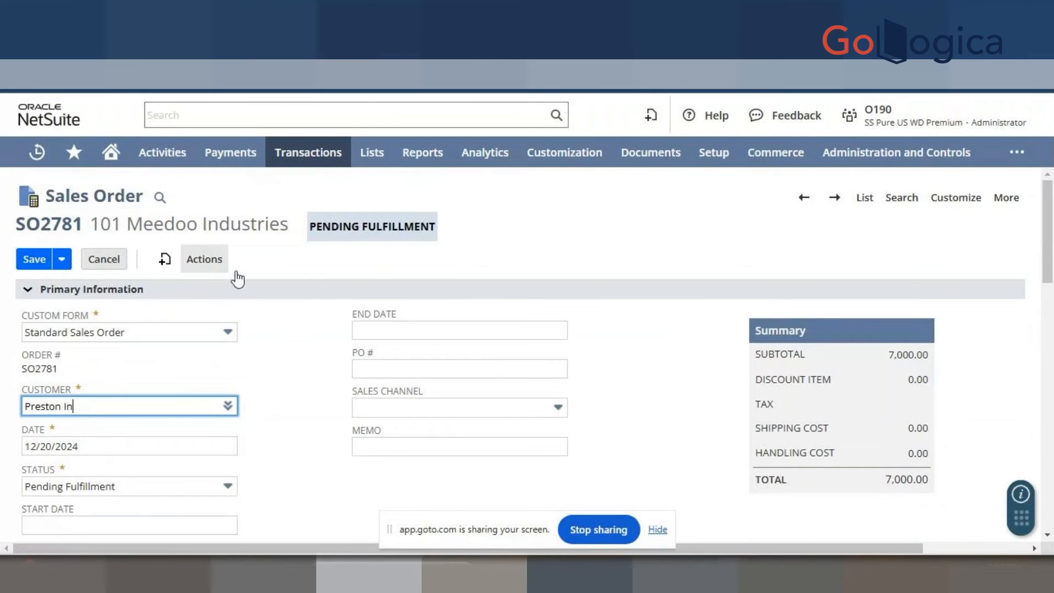
Step: Start a new sales order in a separate tab and dismiss the unmatched customer entry on the existing order
mouse_move(206, 266)
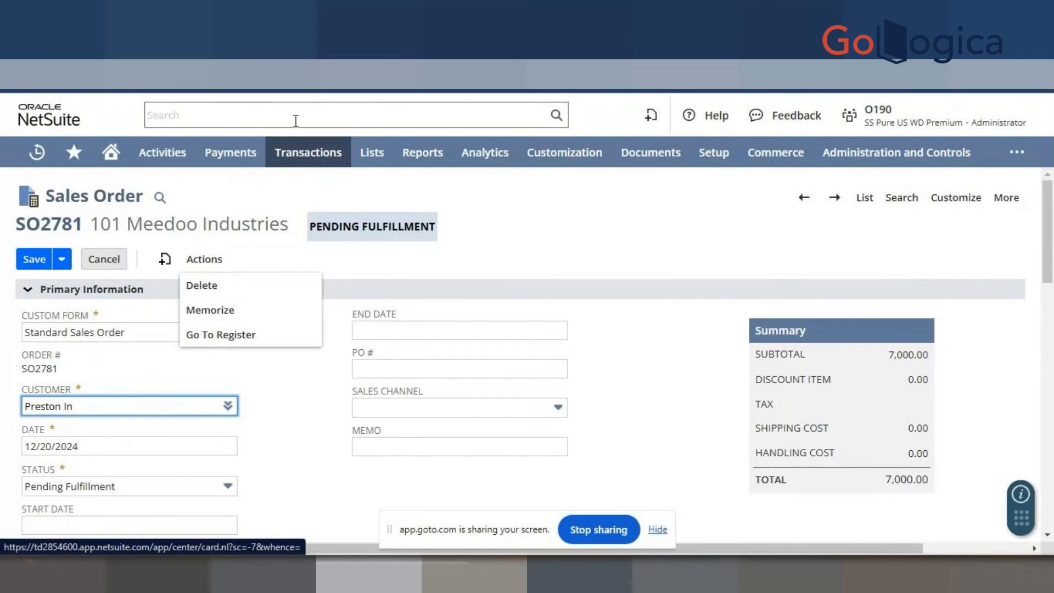
mouse_move(301, 155)
mouse_move(302, 305)
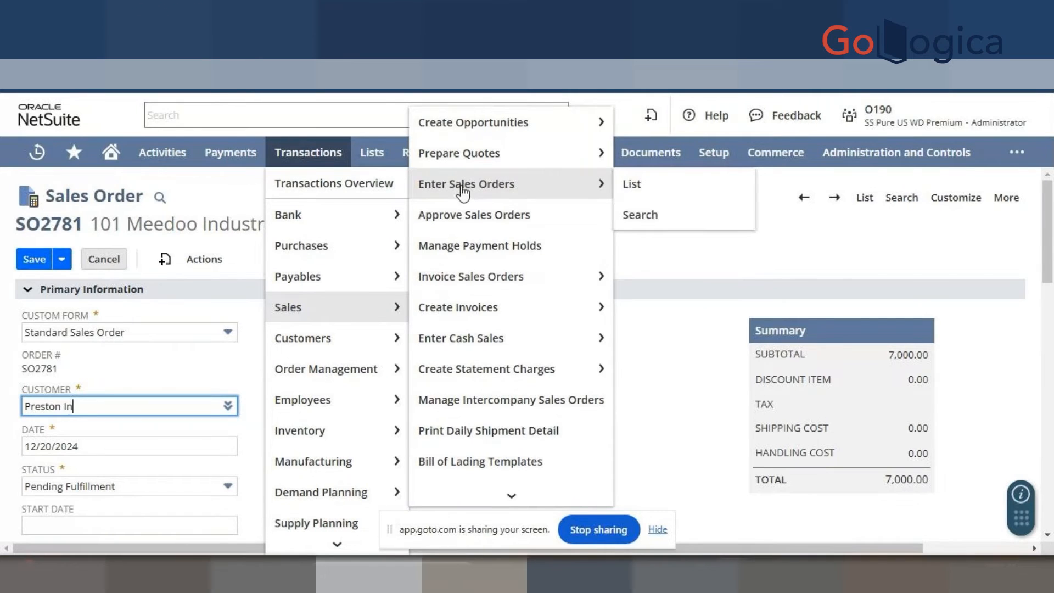
left_click(463, 191)
left_click(584, 153)
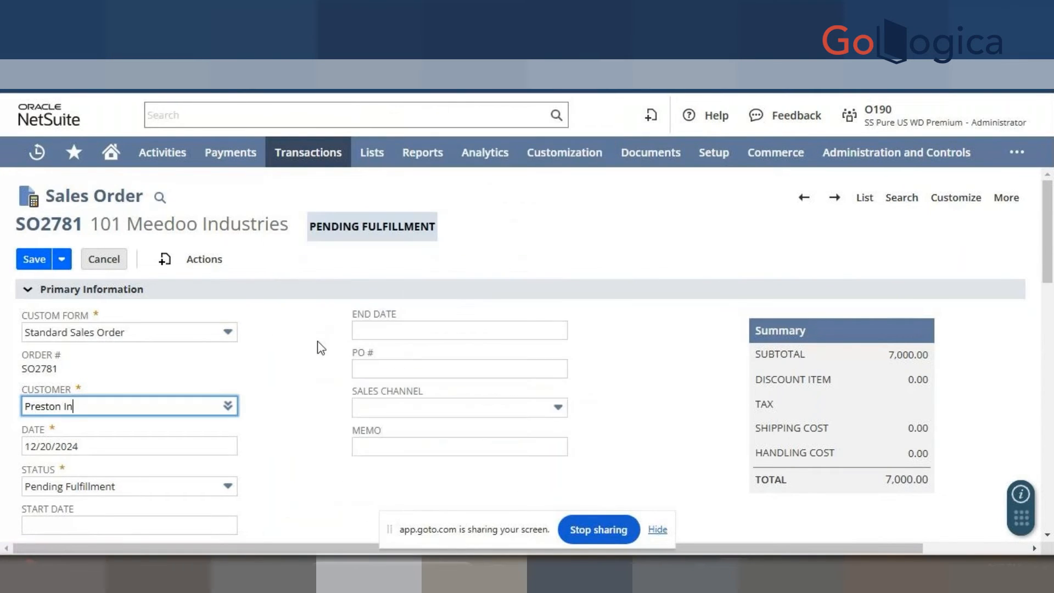
key("Tab")
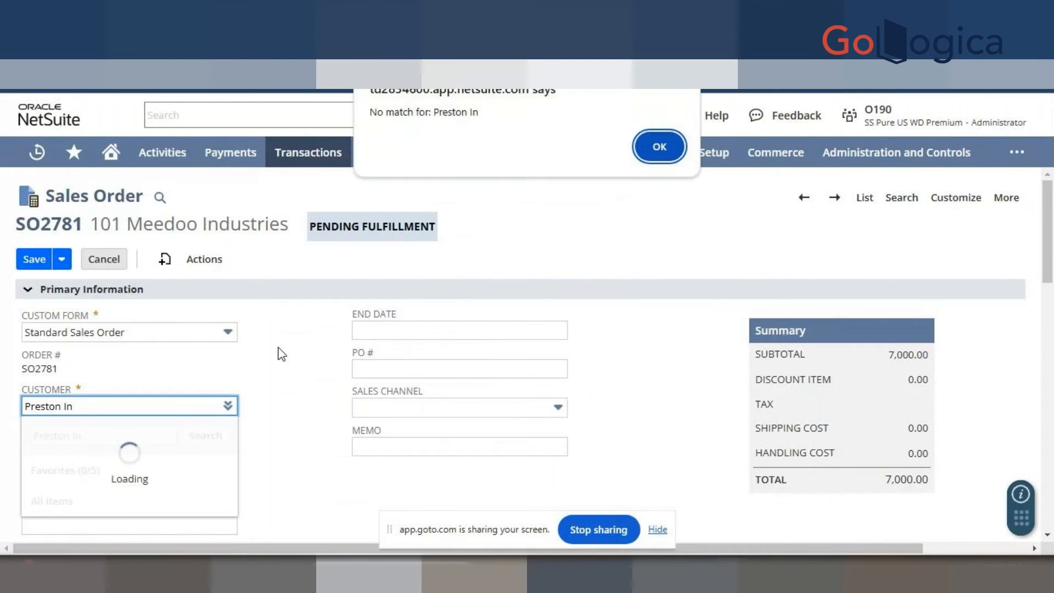
left_click(648, 147)
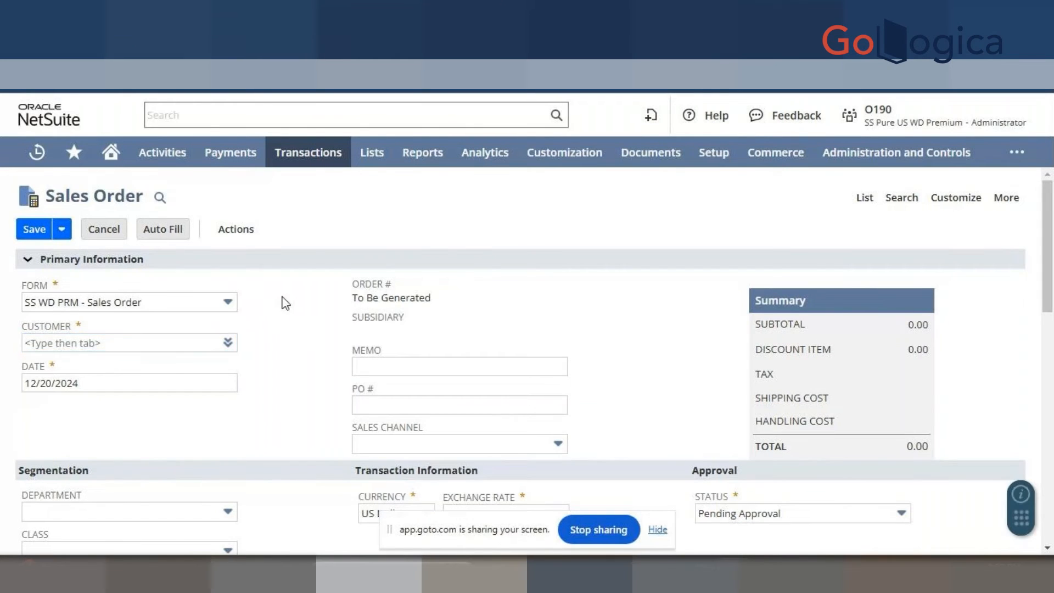
Step: Switch the new sales order to the Standard Sales Order form and look over its Classification fields
left_click(228, 302)
left_click(137, 350)
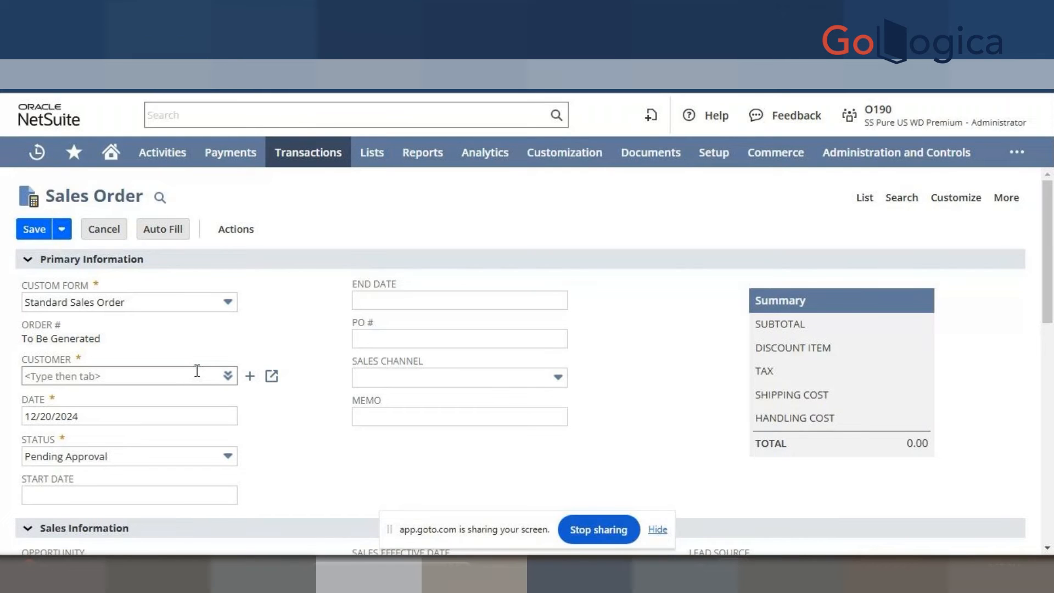
scroll(196, 370, "down", 4)
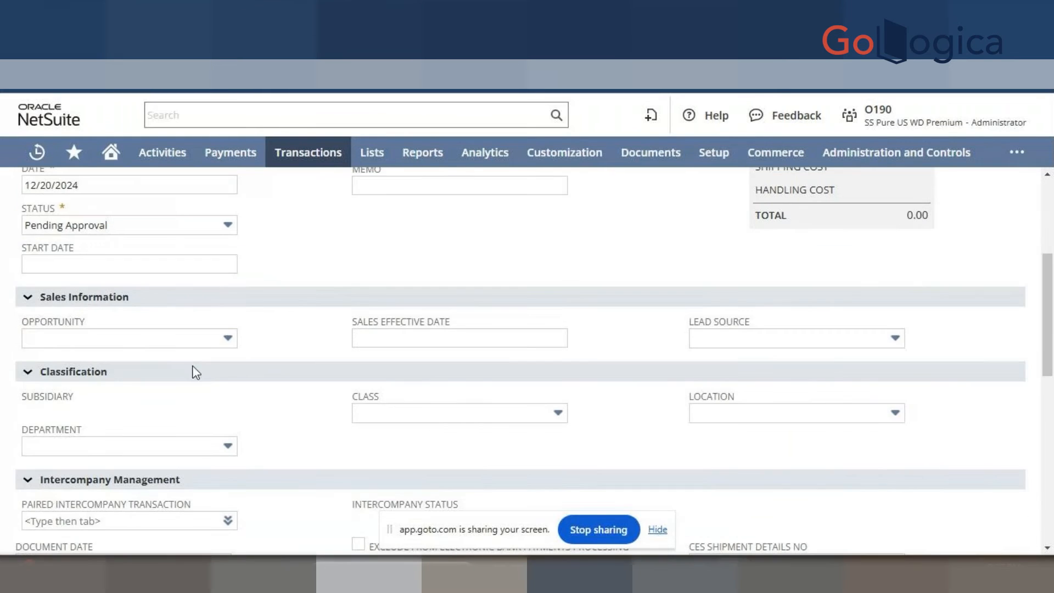
scroll(295, 343, "up", 4)
Step: Set the new sales order's customer to Preston Inc. and check its subsidiary and Location field
left_click(128, 374)
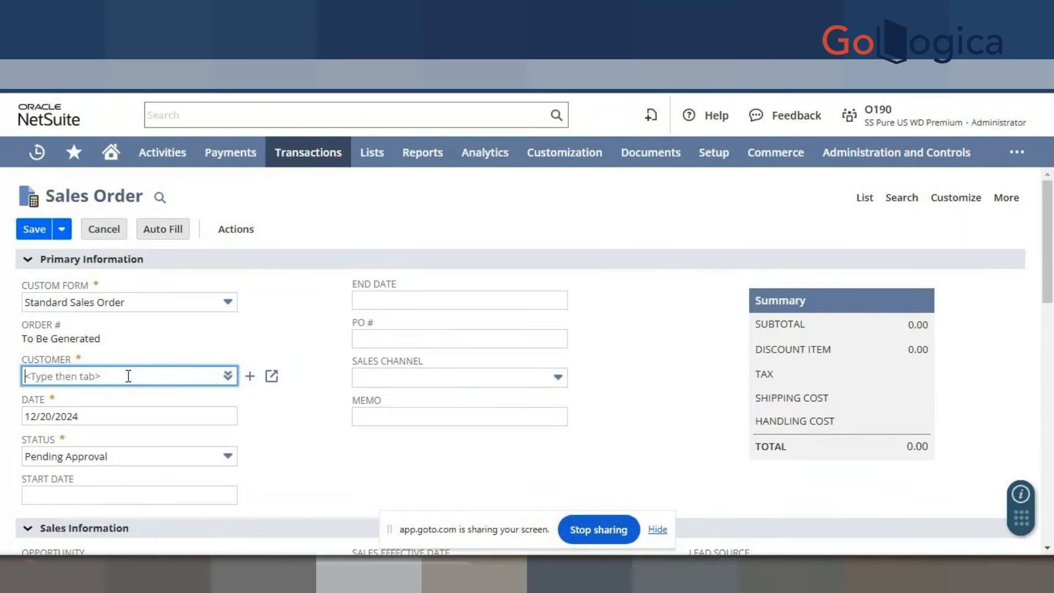
type("Preston Inc")
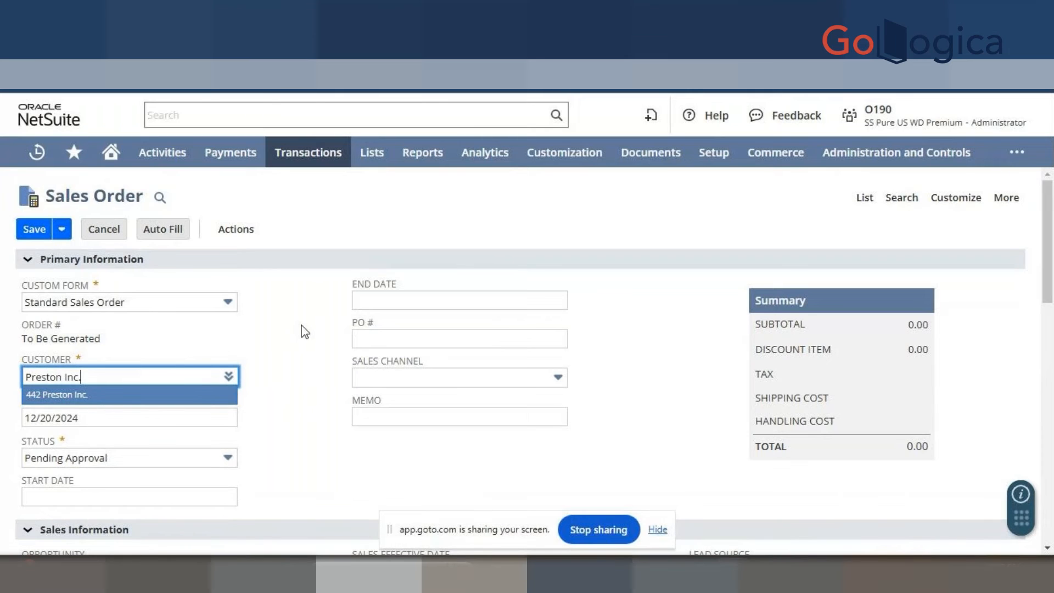
key("Return")
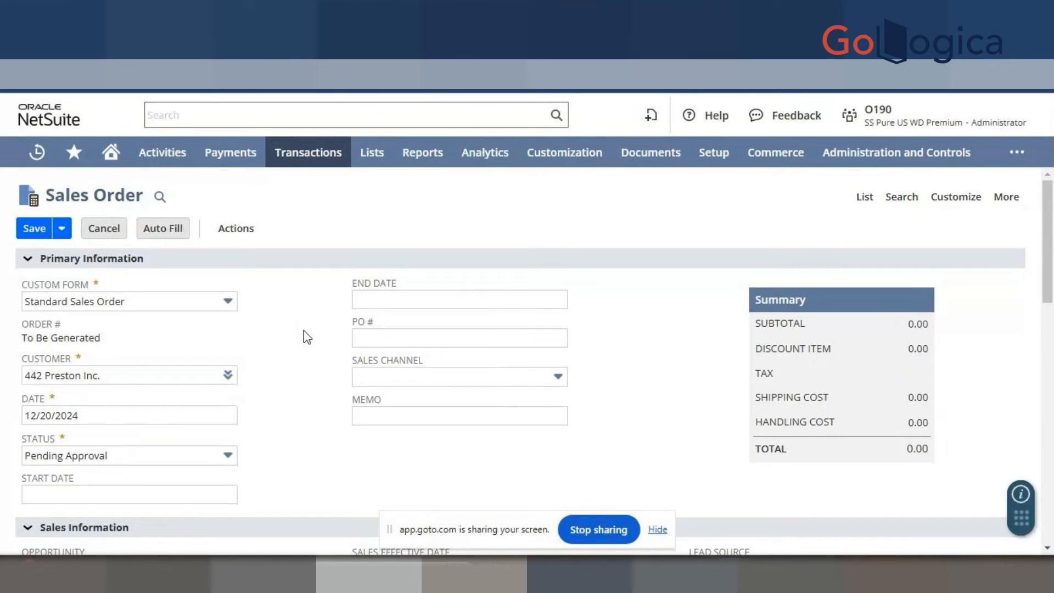
scroll(306, 332, "down", 5)
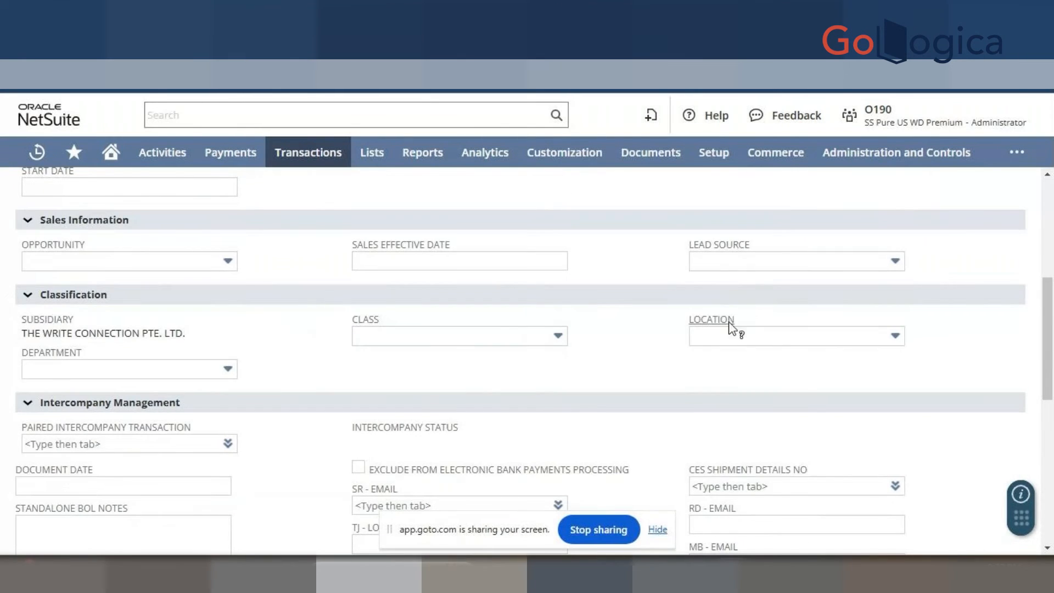
Step: Set the new sales order's location to Boston - US in its classification details
left_click(773, 336)
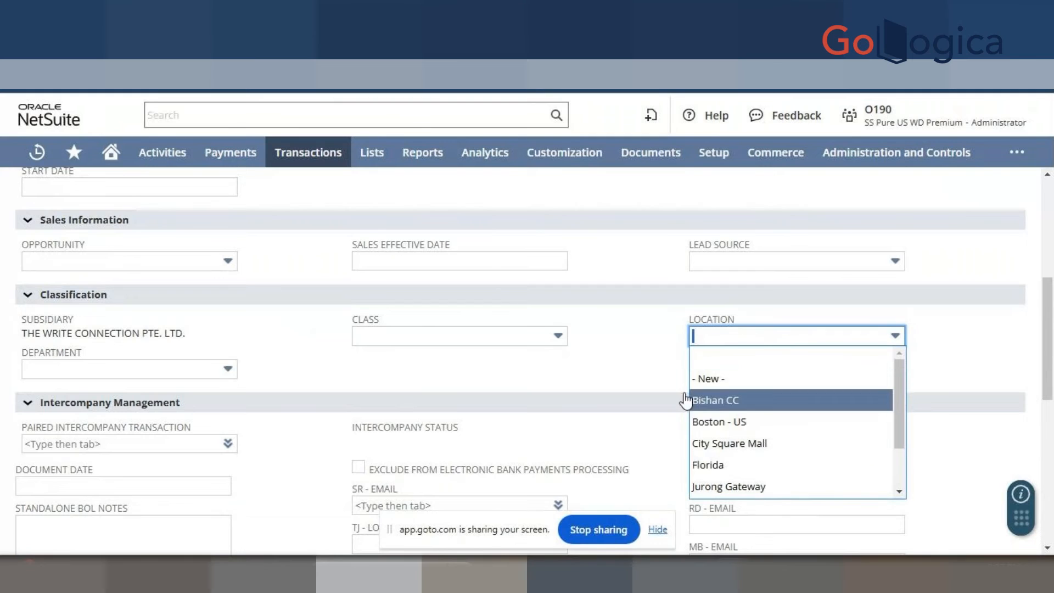
left_click(638, 377)
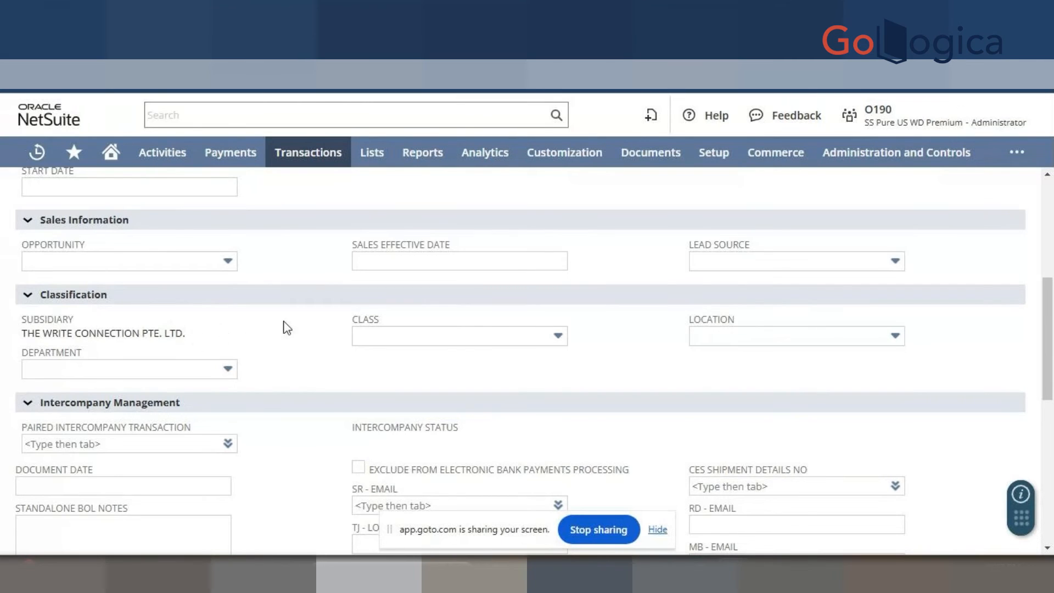
left_click(692, 343)
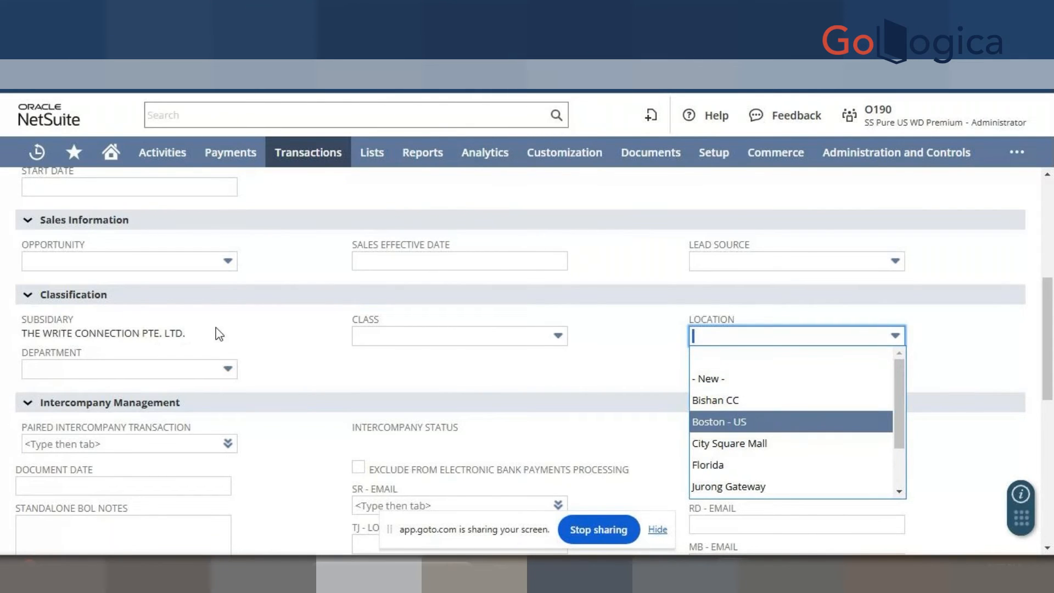
scroll(257, 300, "up", 2)
scroll(257, 300, "up", 5)
scroll(83, 352, "down", 5)
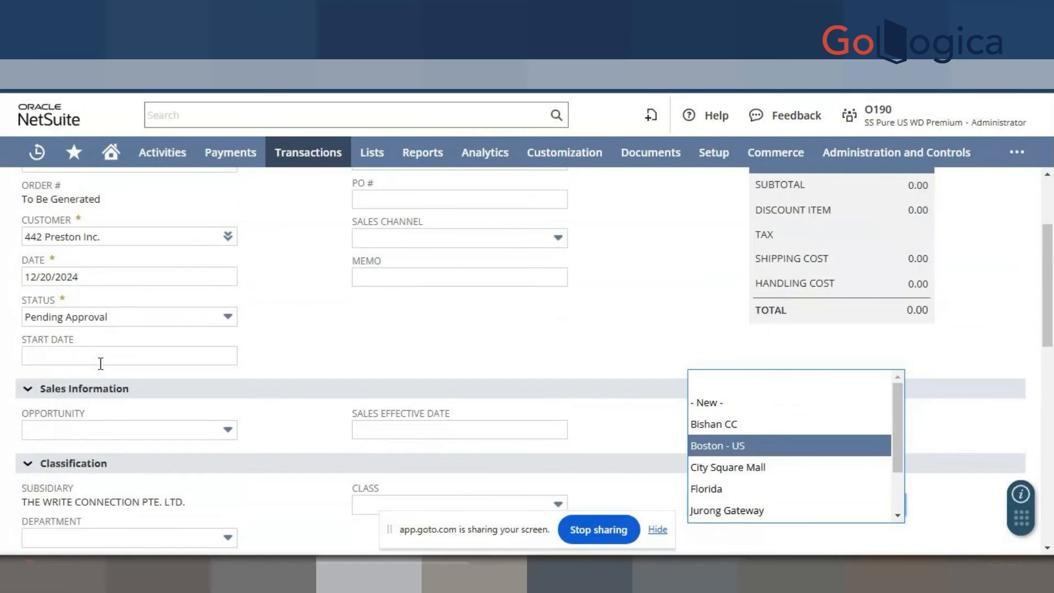
scroll(75, 336, "up", 4)
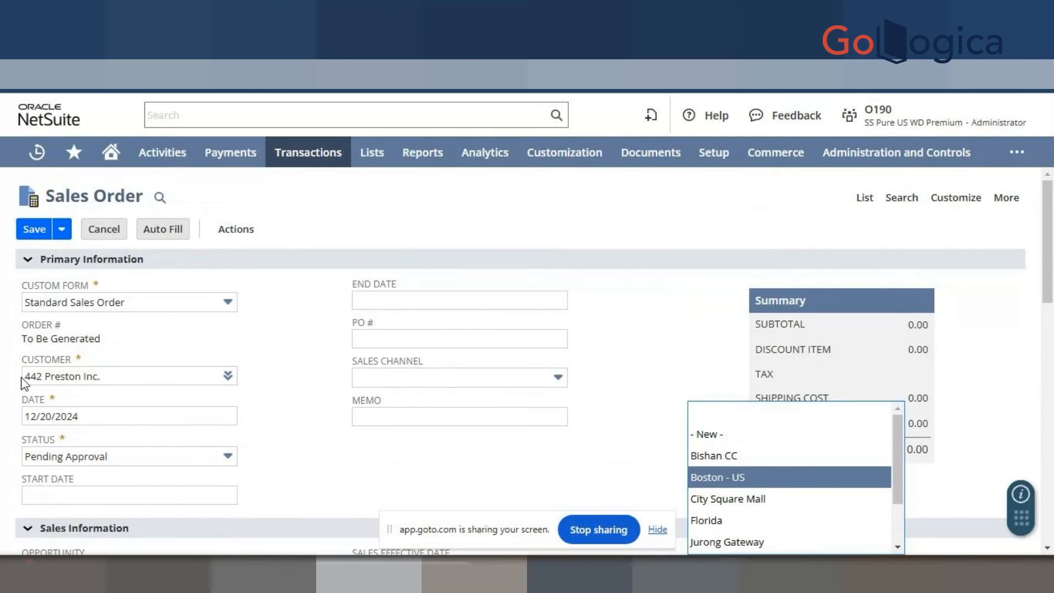
scroll(170, 381, "down", 1)
scroll(168, 381, "down", 5)
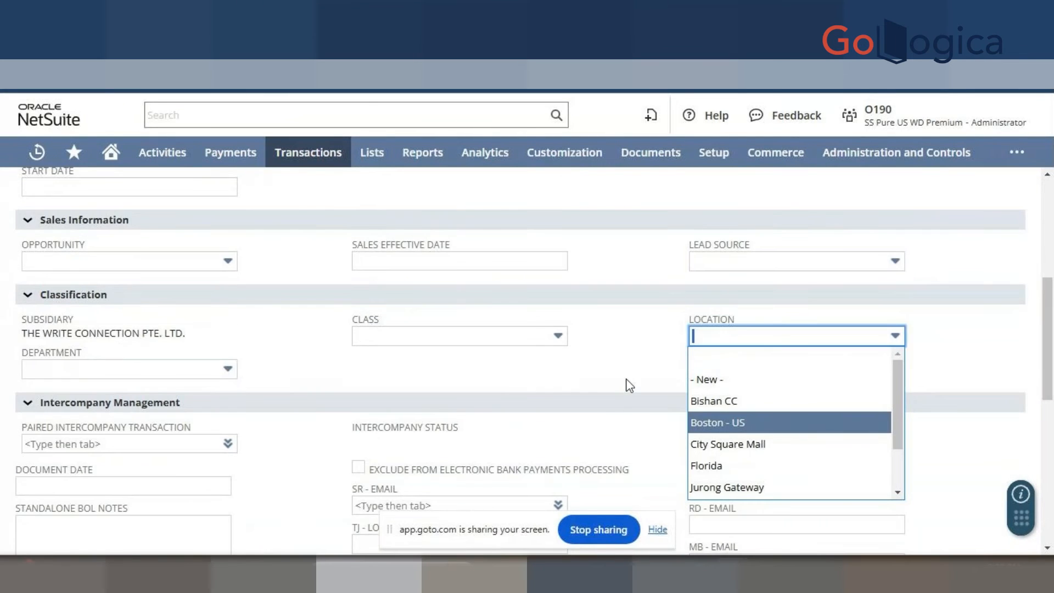
left_click(708, 423)
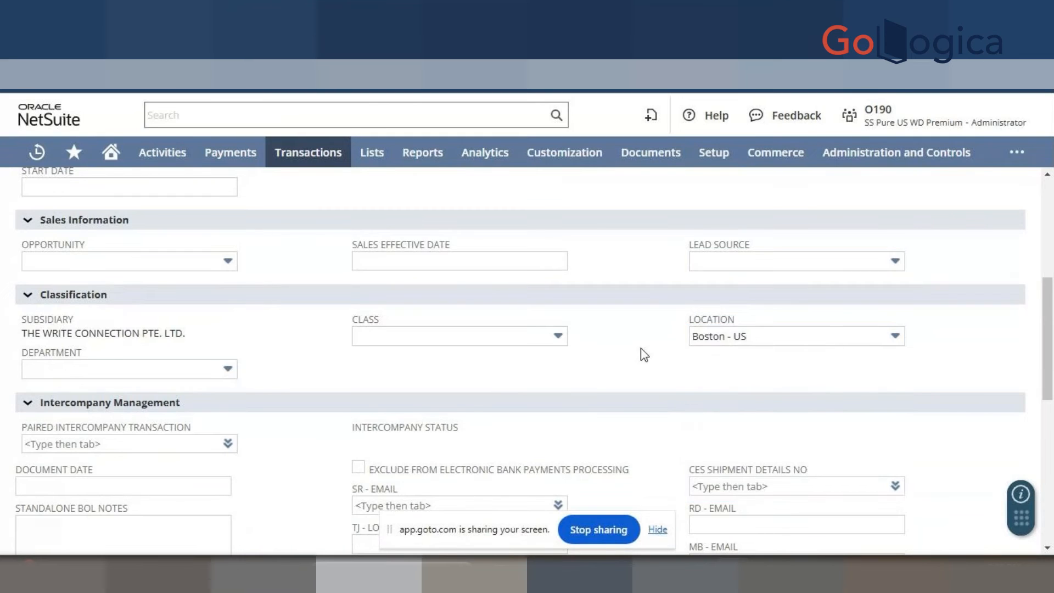
Step: Try Mac as the sales order's line item and copy the full item name A015 - Mac PC from its inventory item record
scroll(642, 357, "down", 1)
scroll(643, 357, "down", 5)
left_click(113, 393)
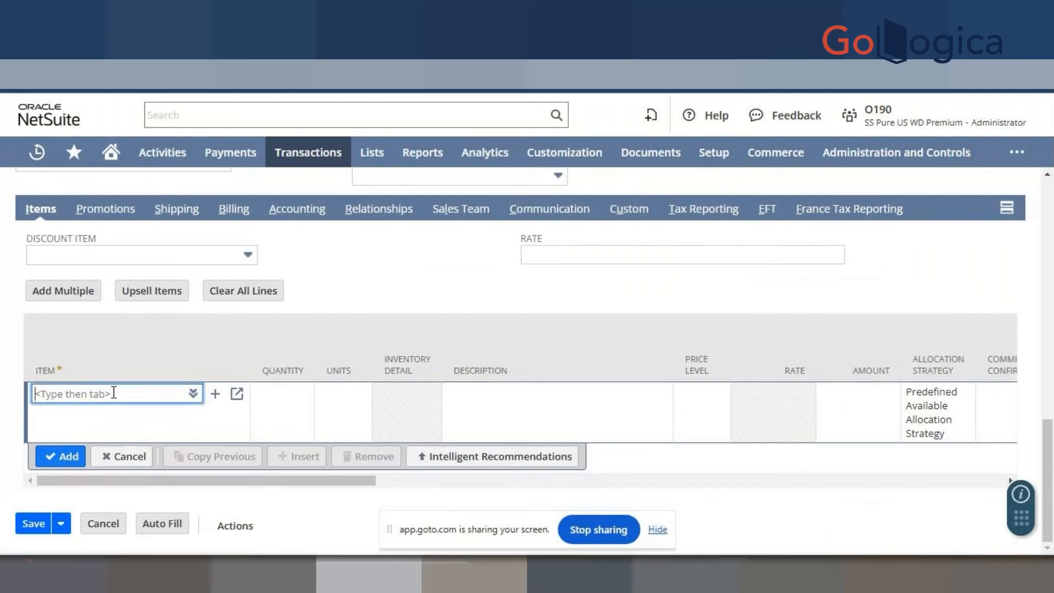
type("Mac")
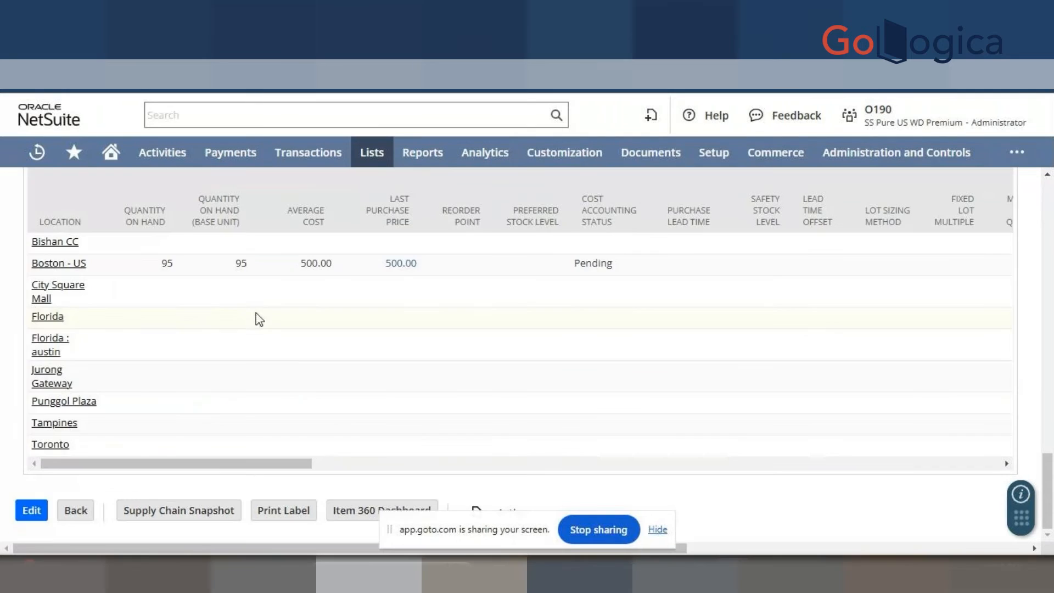
scroll(207, 313, "up", 15)
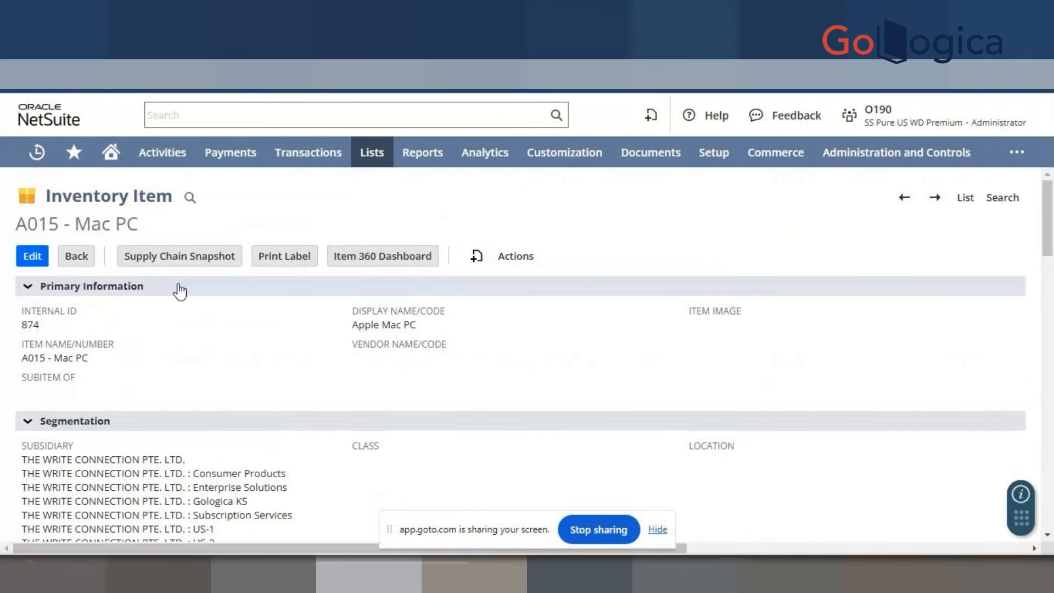
left_click_drag(16, 222, 150, 221)
key("ctrl+c")
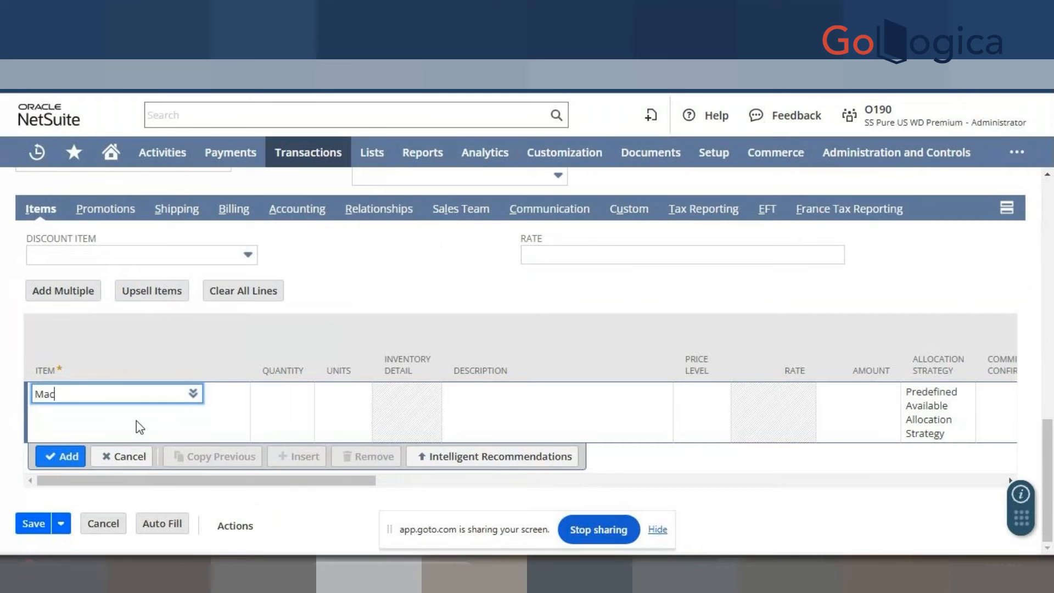
Step: Replace the partial item entry with A015 - Mac PC on the sales order's first line
left_click(319, 293)
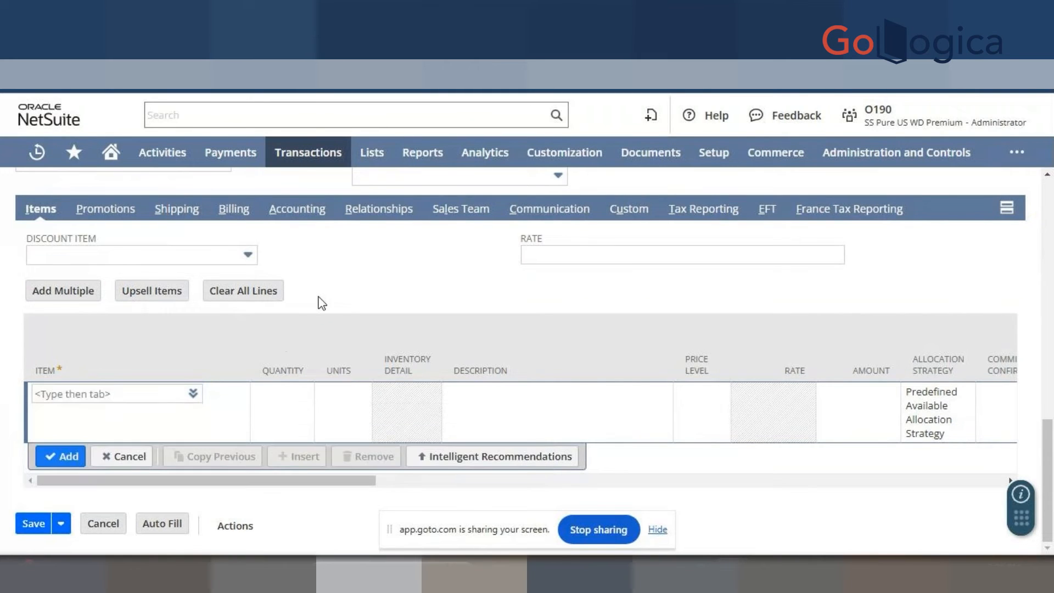
left_click(90, 390)
key("ctrl+v")
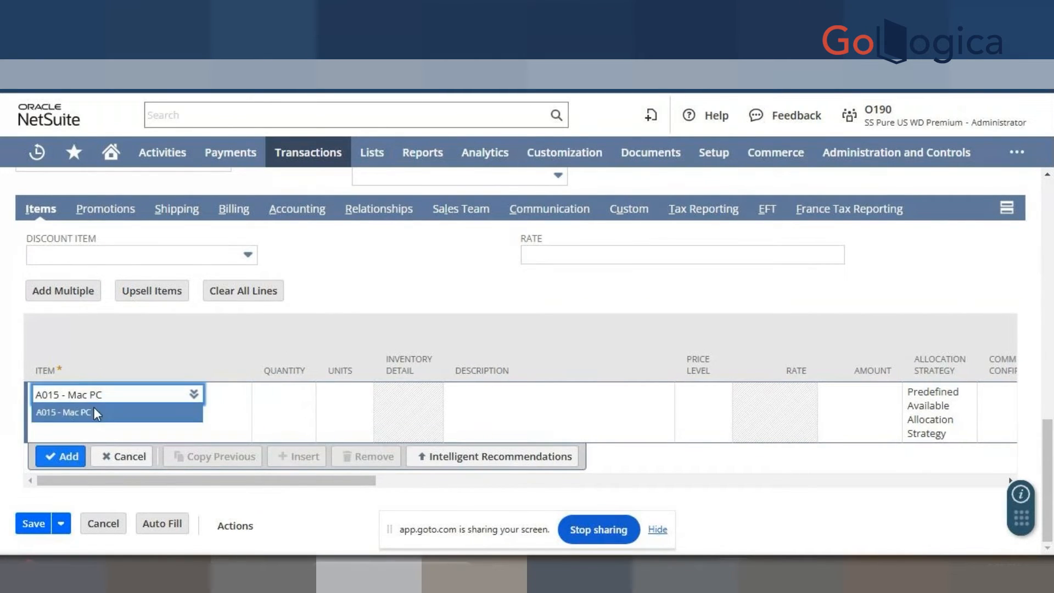
left_click(94, 410)
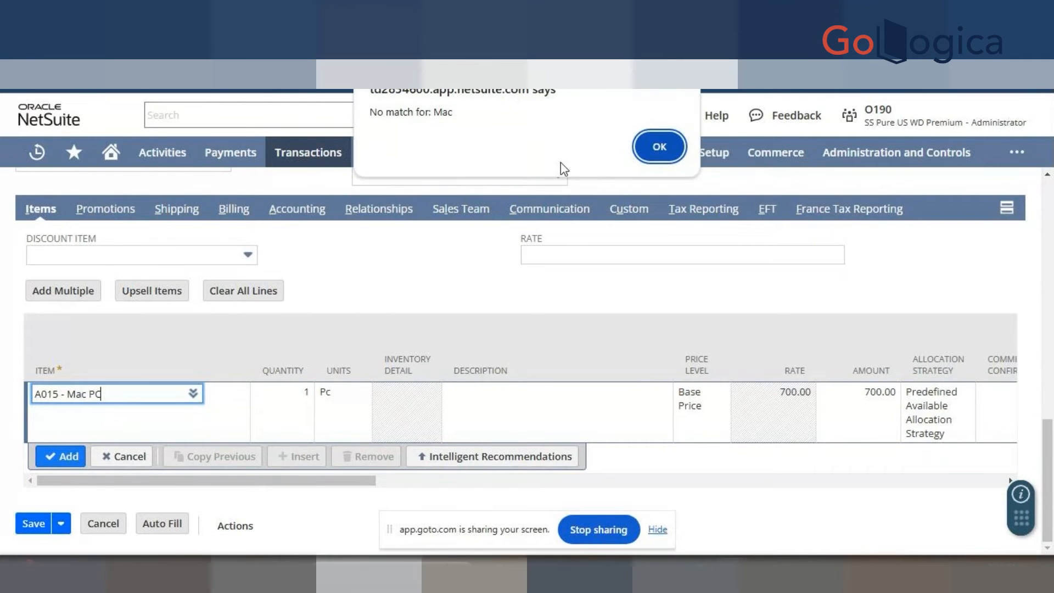
left_click(659, 146)
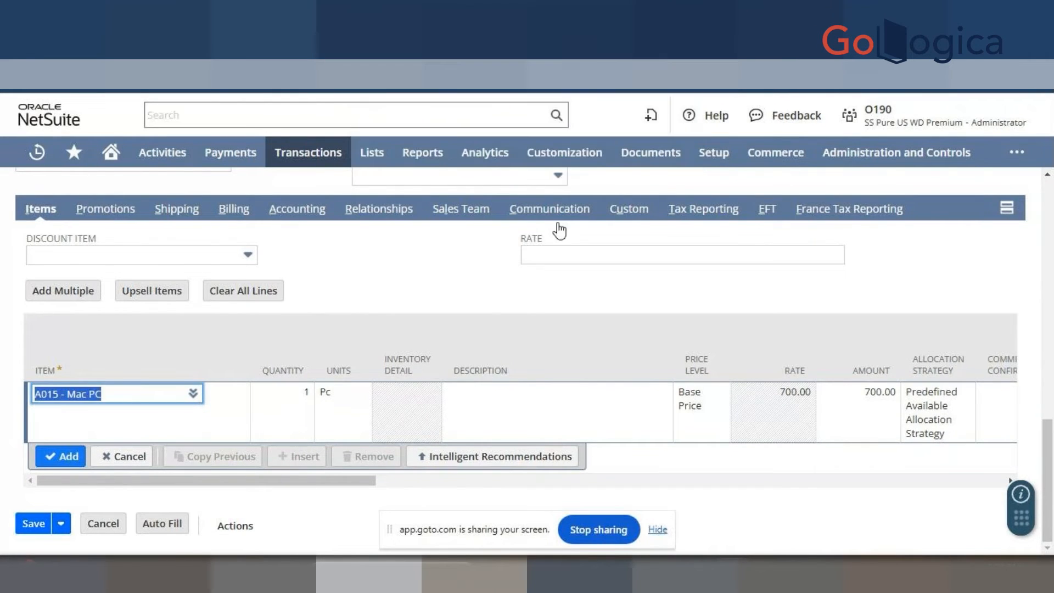
left_click(120, 393)
key("BackSpace")
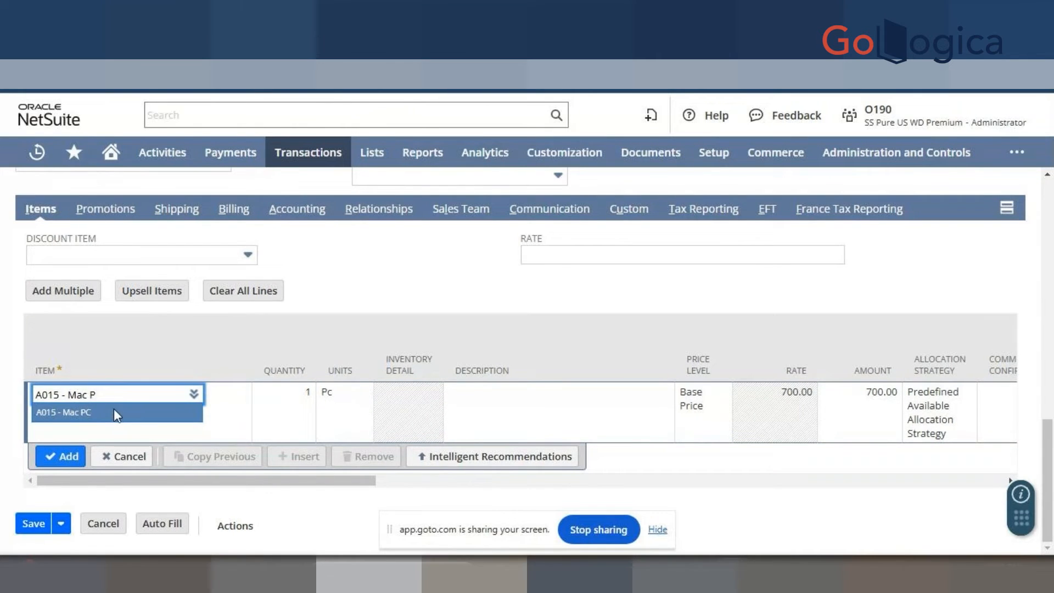
left_click(113, 412)
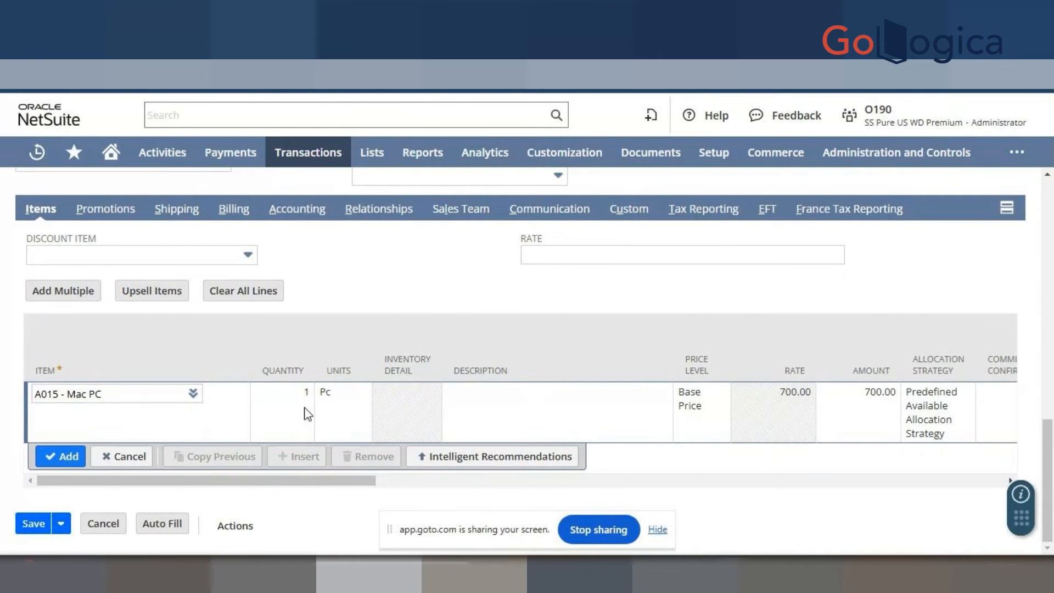
Step: Add the Mac PC line with a quantity of 10 and remove the accompanying INV_USB Cables - 10 Ft line
type("10")
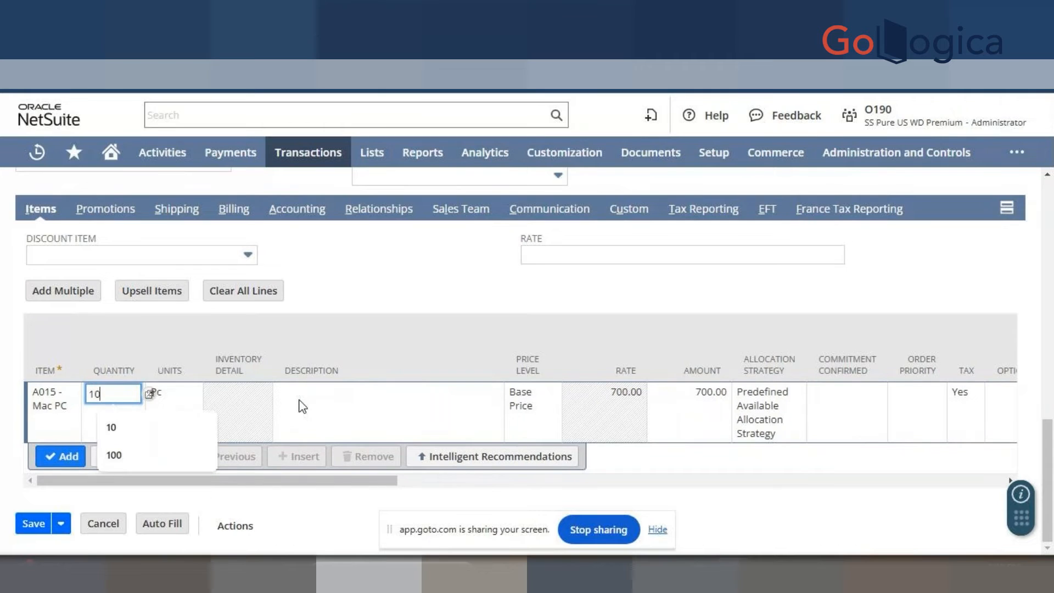
left_click(351, 267)
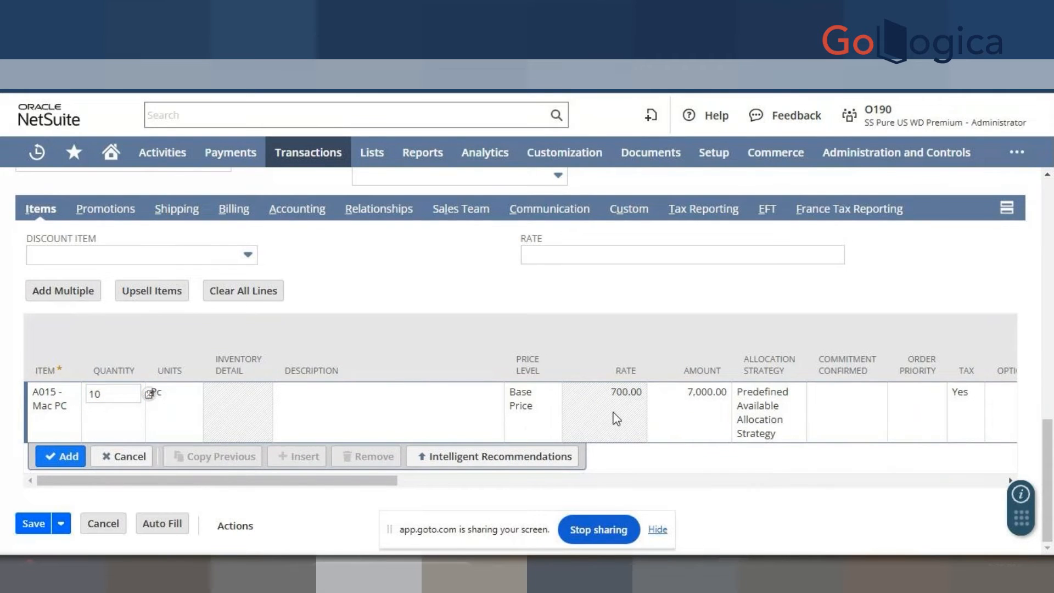
left_click(49, 455)
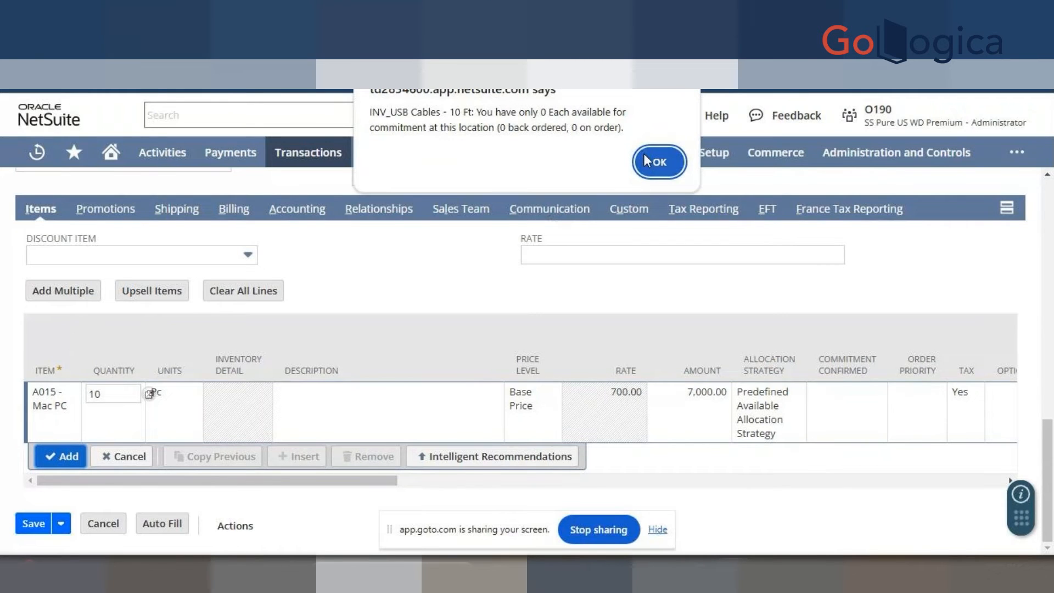
left_click(654, 161)
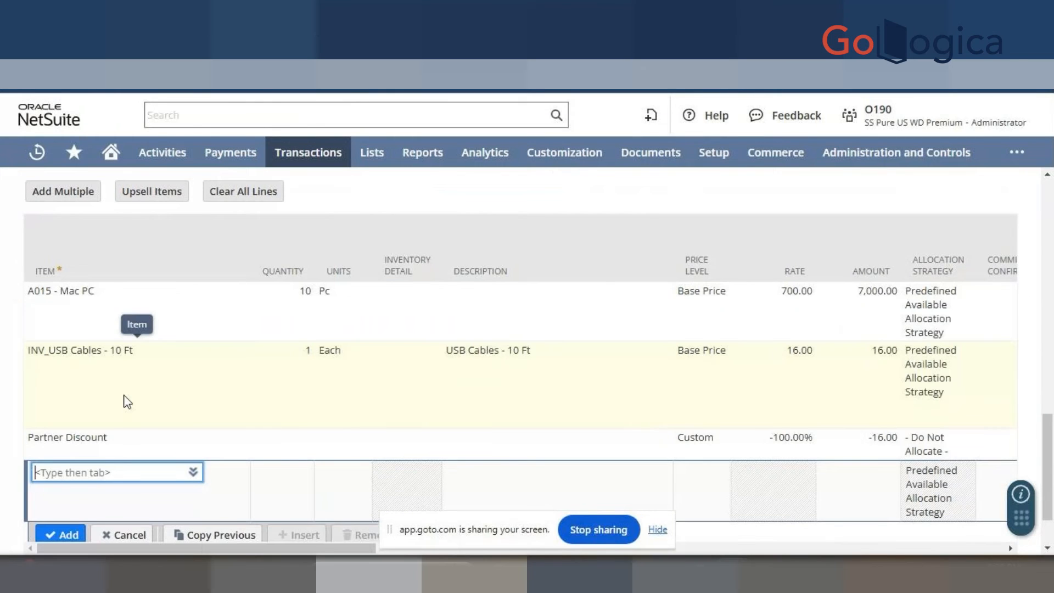
left_click(110, 383)
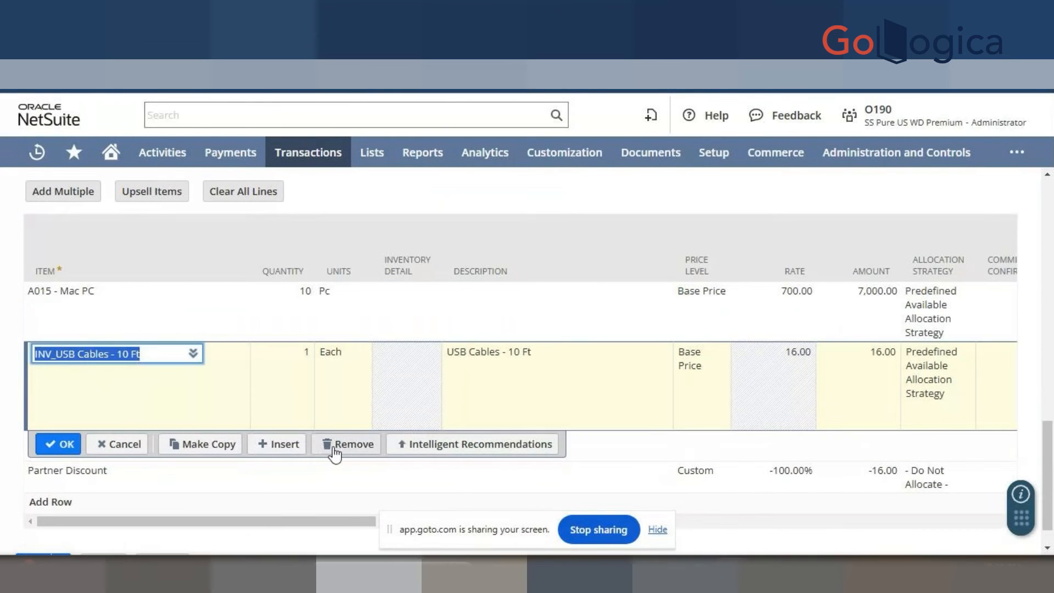
left_click(338, 451)
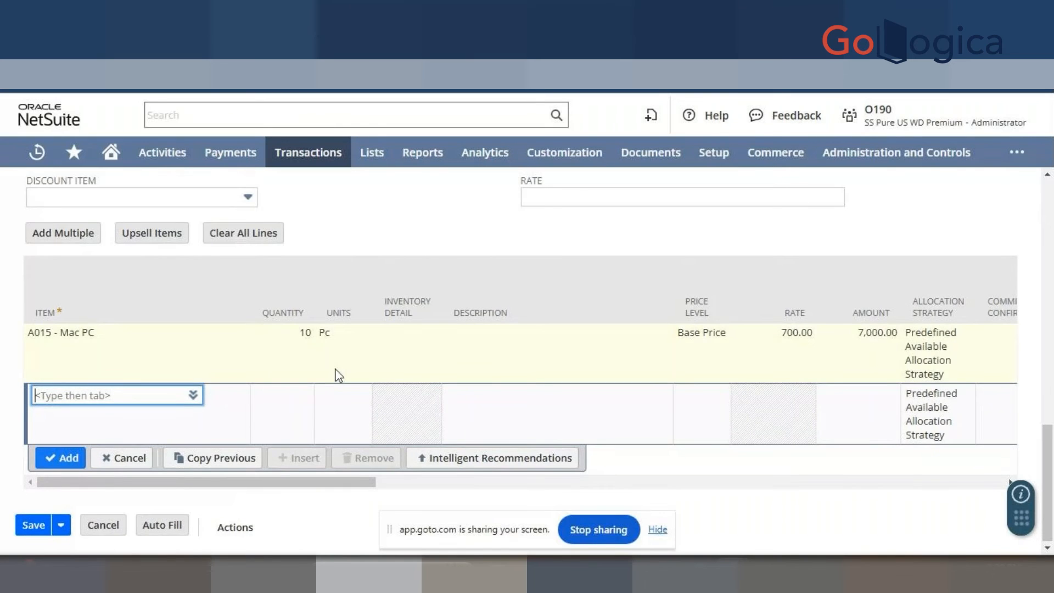
Step: Set the sales order's status to Pending Fulfillment, save the order and check its status
scroll(335, 379, "up", 10)
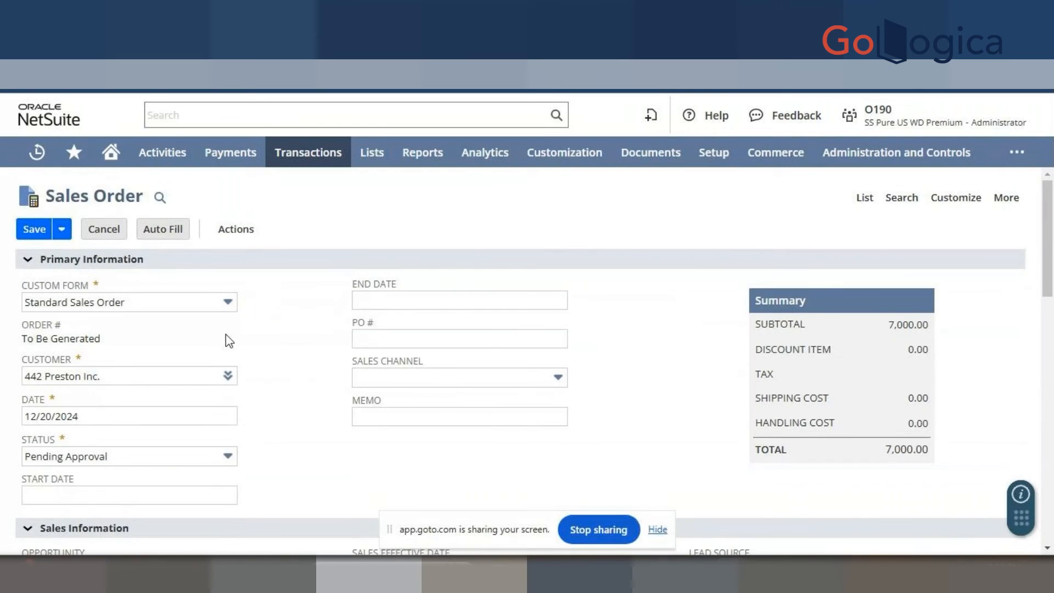
scroll(225, 340, "down", 2)
left_click(164, 379)
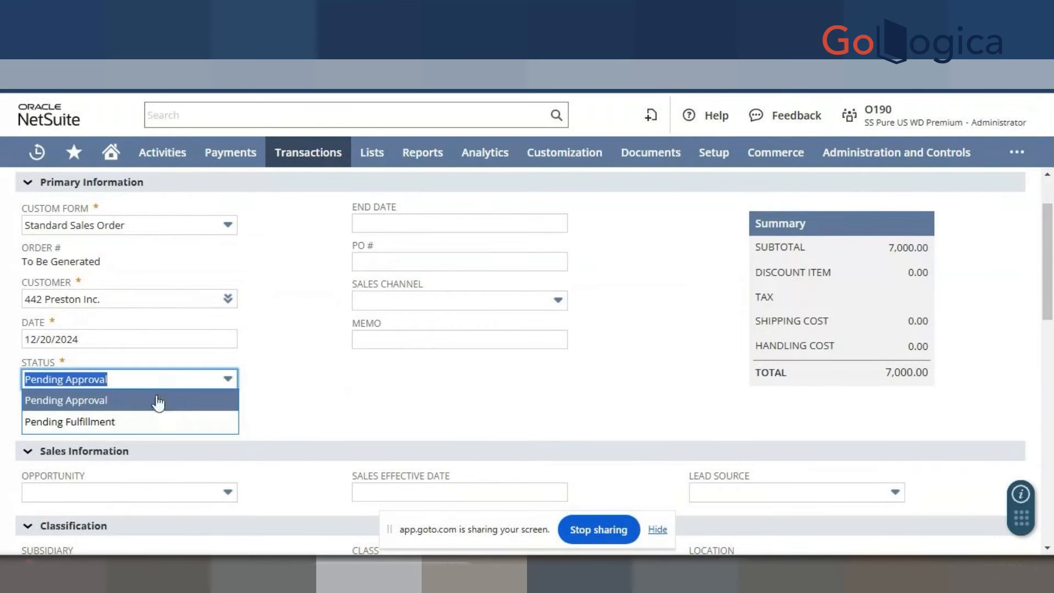
left_click(143, 421)
scroll(219, 340, "up", 2)
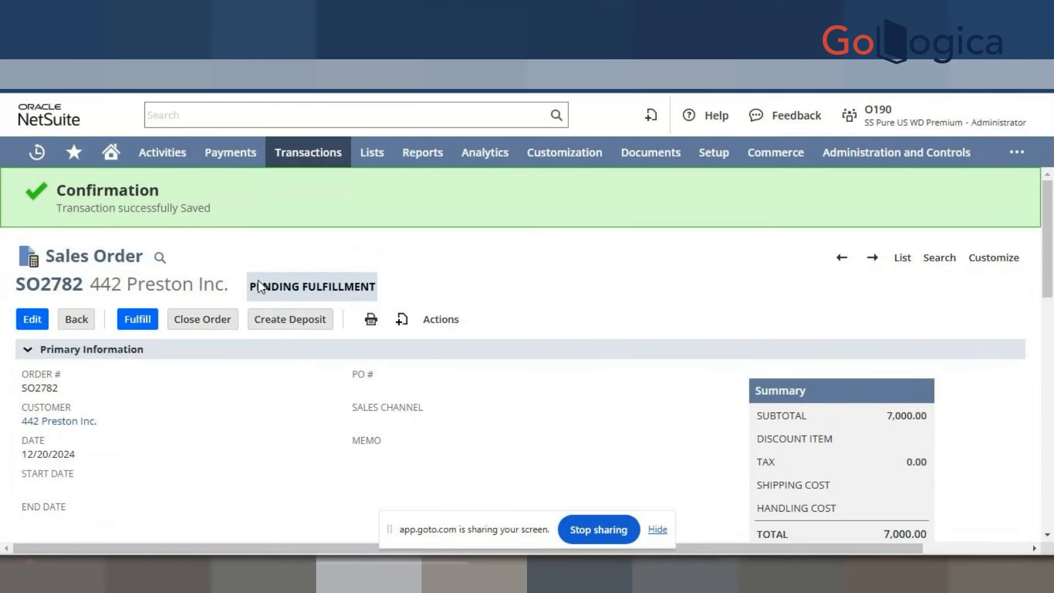
left_click_drag(253, 286, 370, 281)
left_click(415, 281)
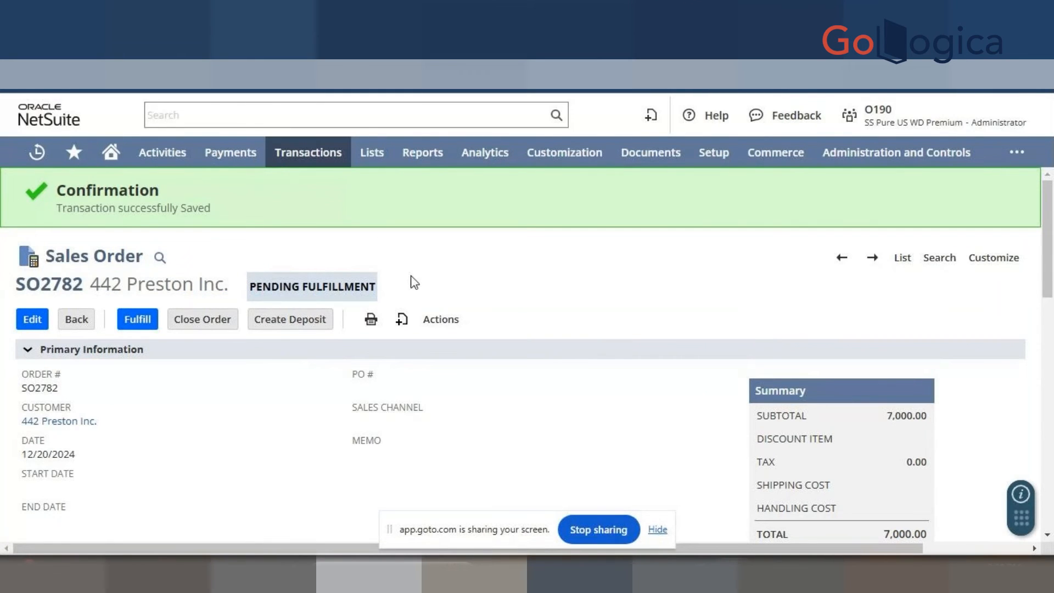
Step: Start fulfilling the saved sales order and switch the item fulfillment to the Standard Item Fulfillment form
left_click(138, 320)
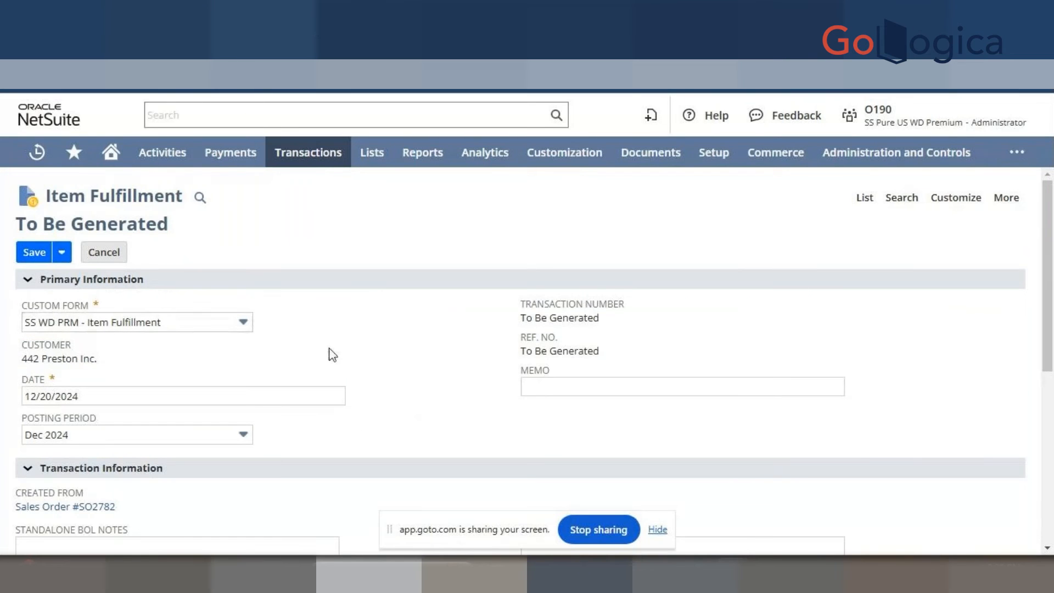
left_click(185, 323)
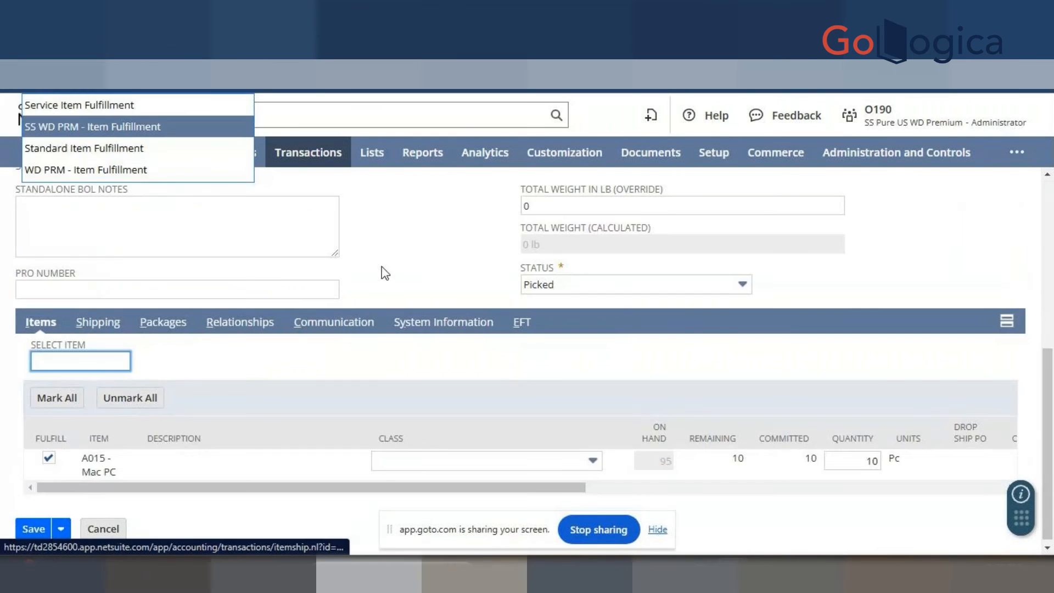
left_click(381, 266)
scroll(373, 269, "up", 4)
scroll(190, 280, "up", 3)
left_click(172, 322)
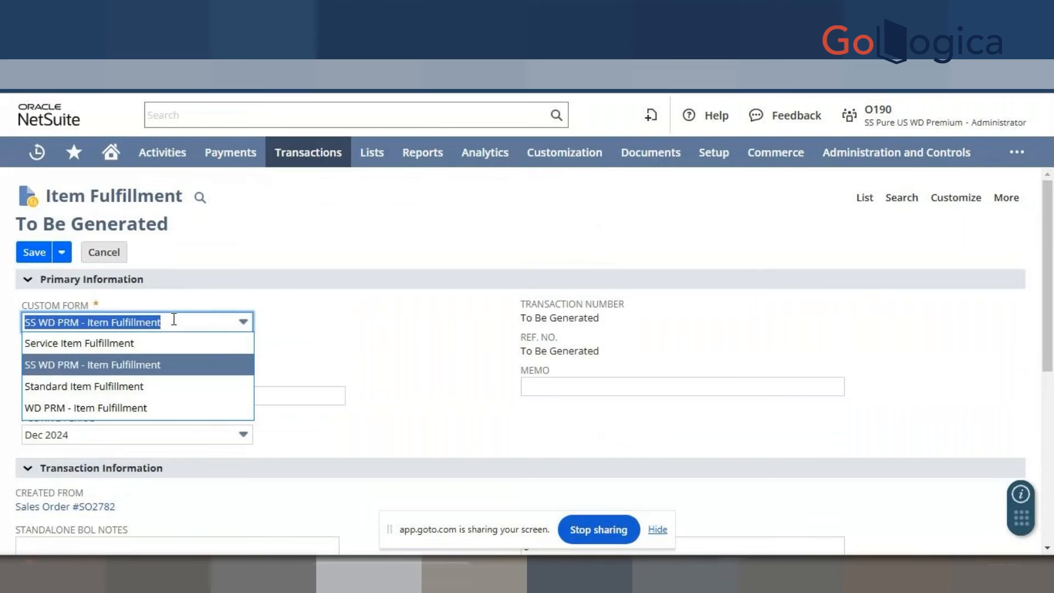
left_click(167, 386)
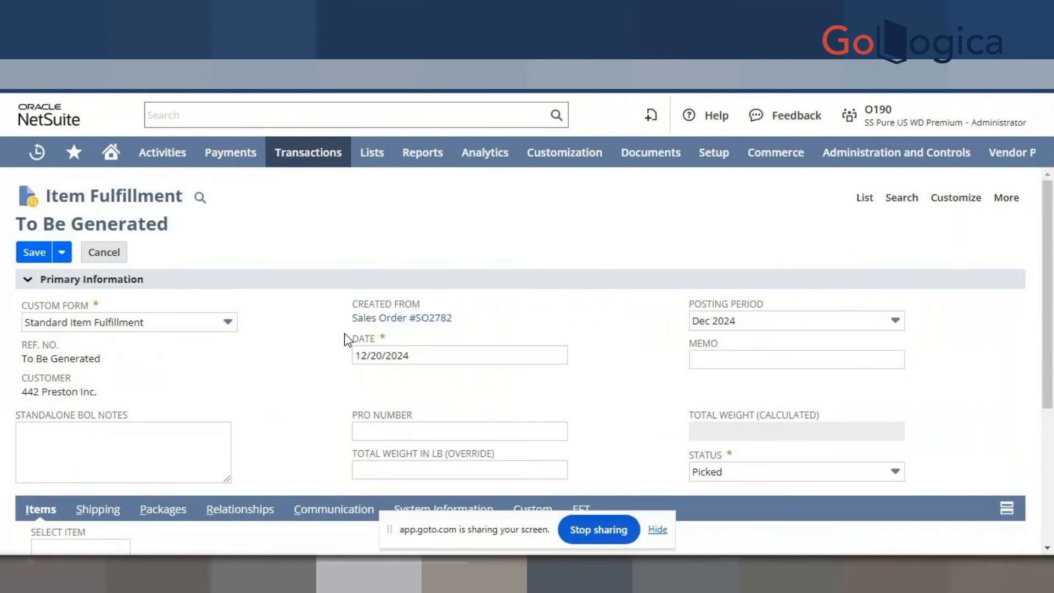
Step: Check the Mac PC fulfillment line, set the item fulfillment's status to Shipped and save it
scroll(308, 368, "down", 4)
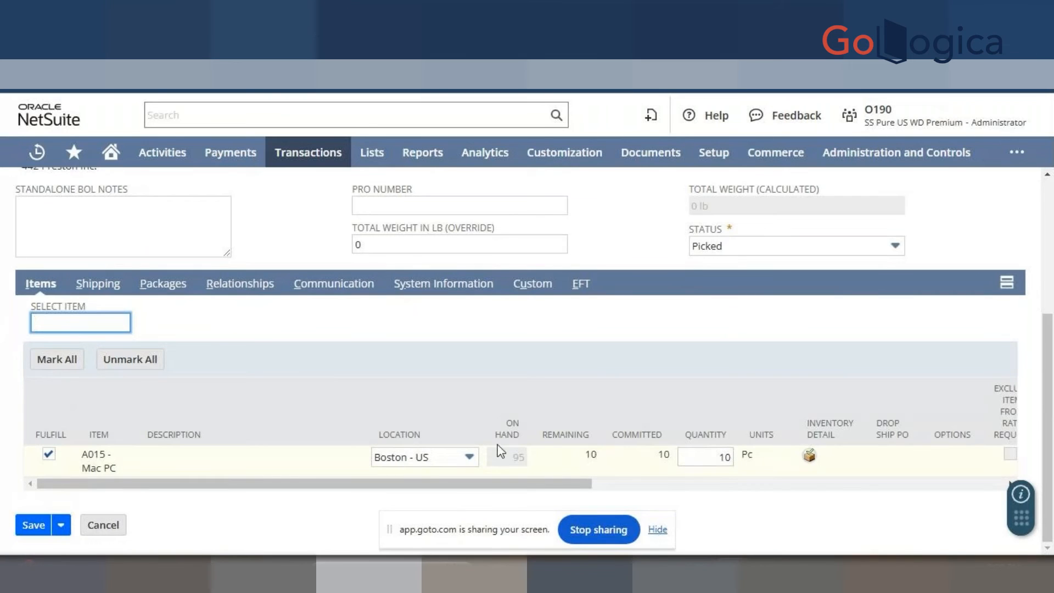
scroll(723, 345, "up", 1)
left_click(744, 324)
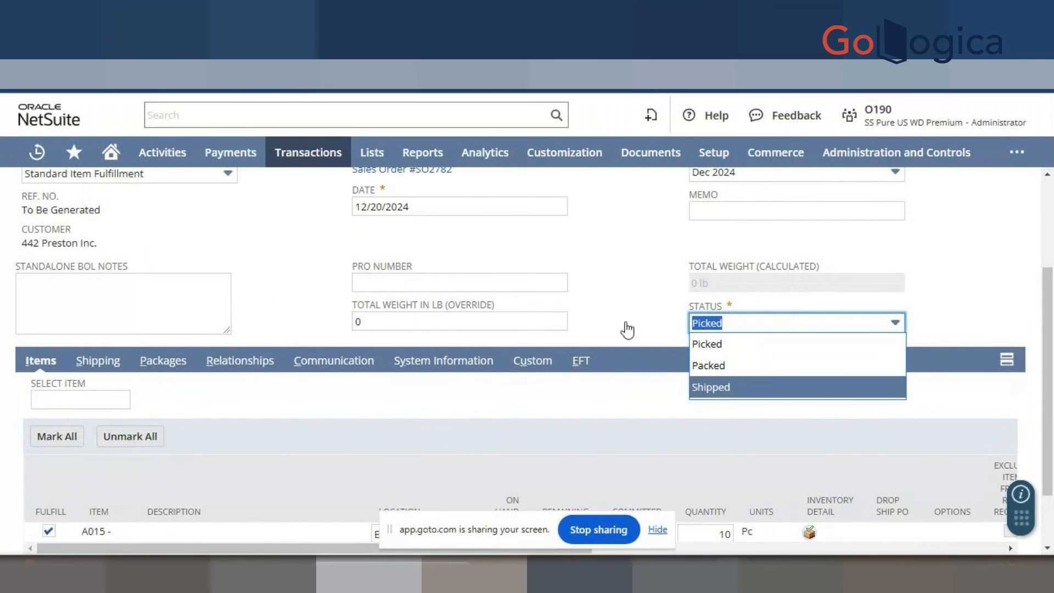
key("Return")
scroll(626, 328, "up", 2)
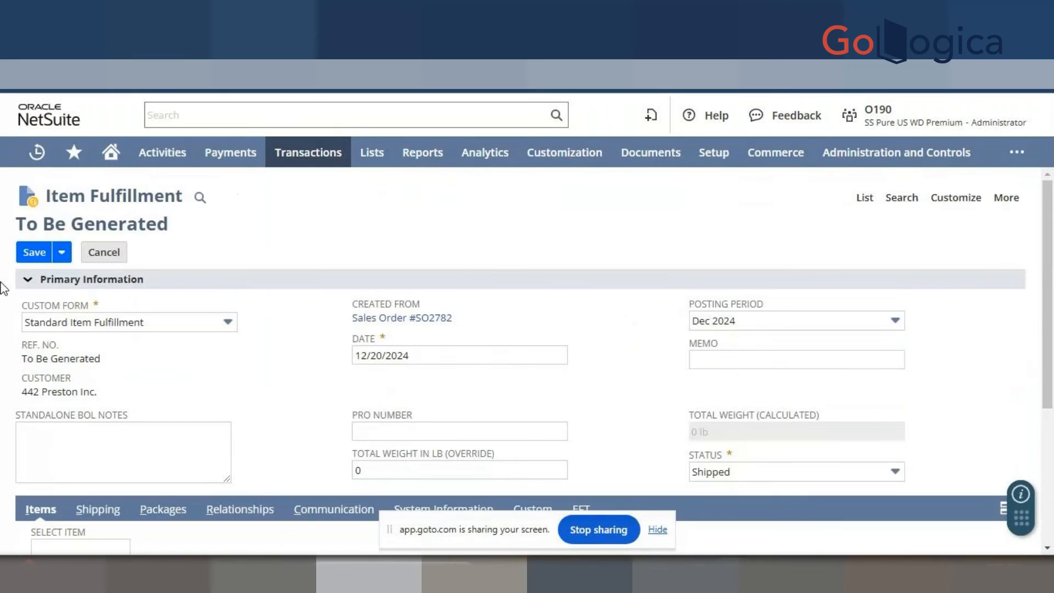
left_click(34, 258)
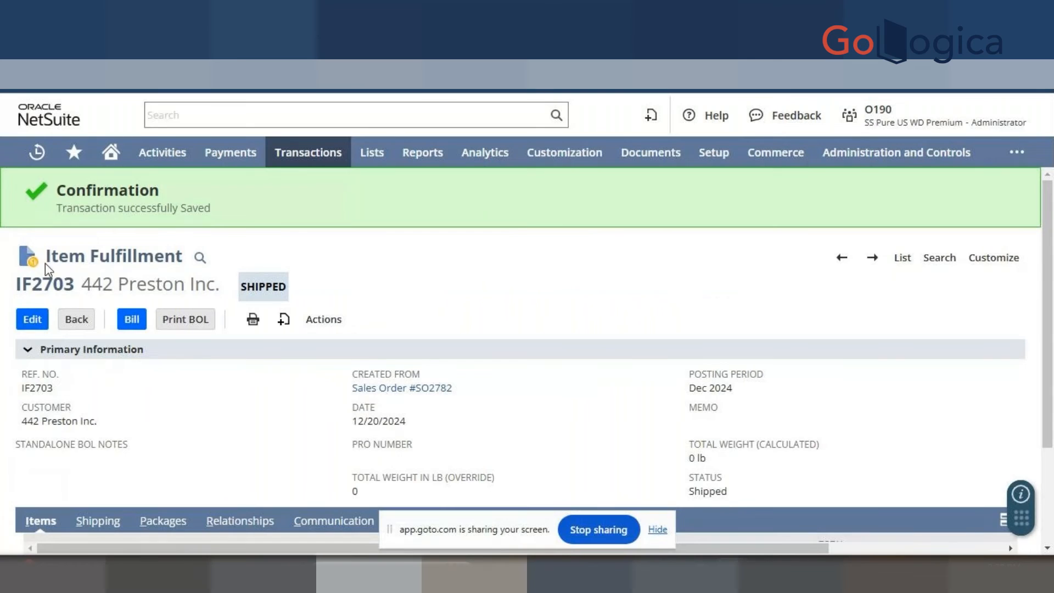
Step: Open the Mac PC inventory item from the saved fulfillment and check its quantity on hand at Boston - US
scroll(261, 401, "down", 1)
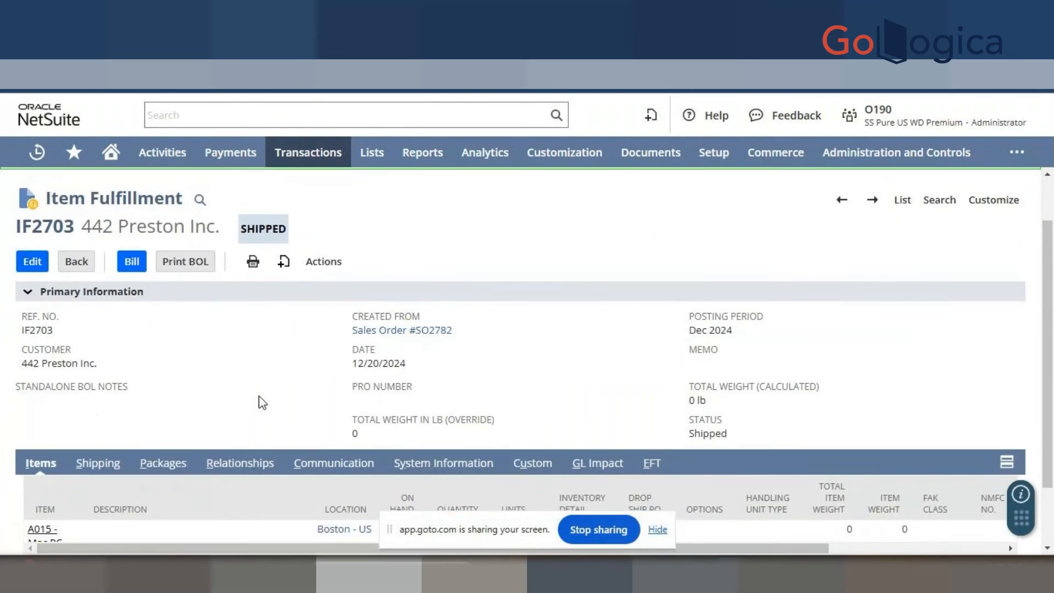
scroll(263, 402, "down", 1)
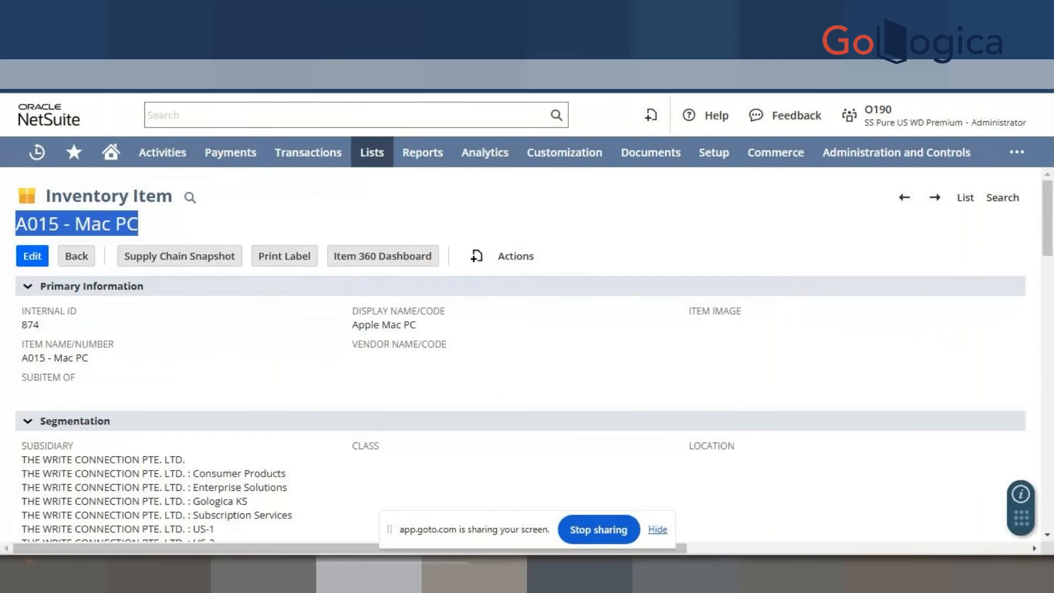
left_click(220, 229)
scroll(208, 274, "down", 10)
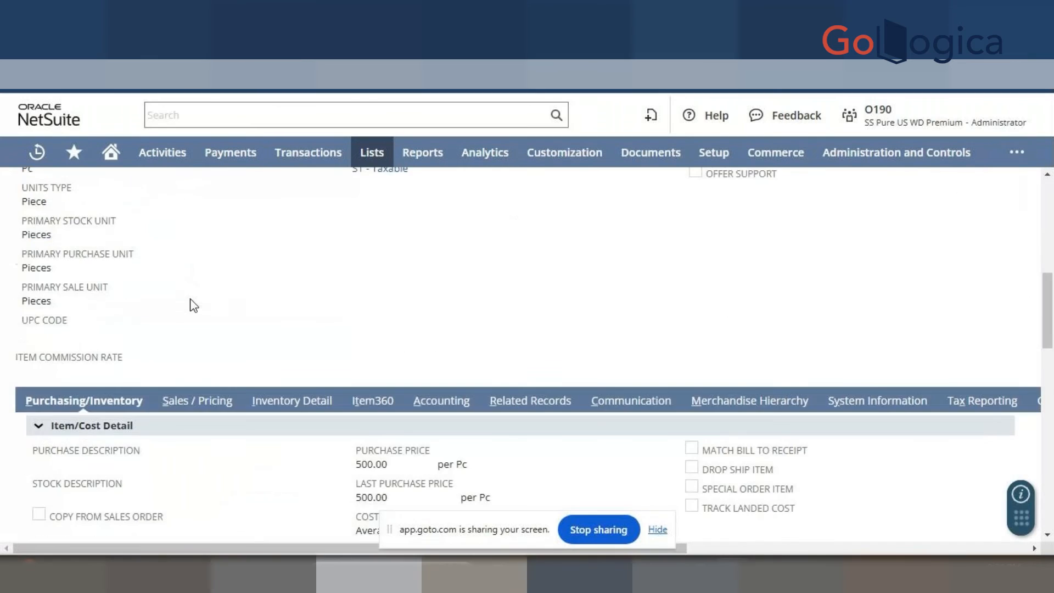
scroll(193, 306, "down", 12)
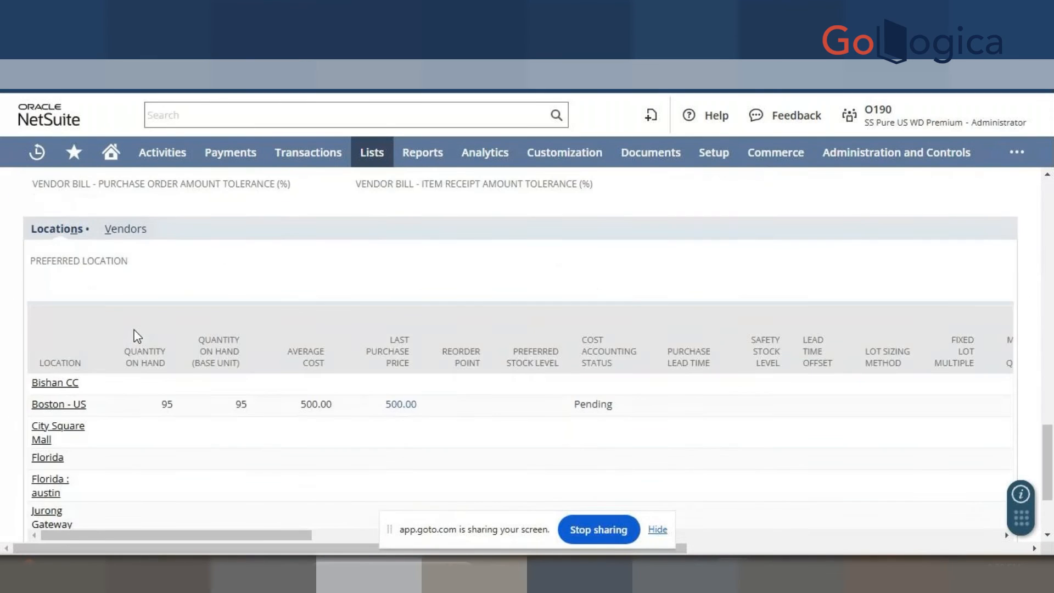
scroll(137, 336, "down", 1)
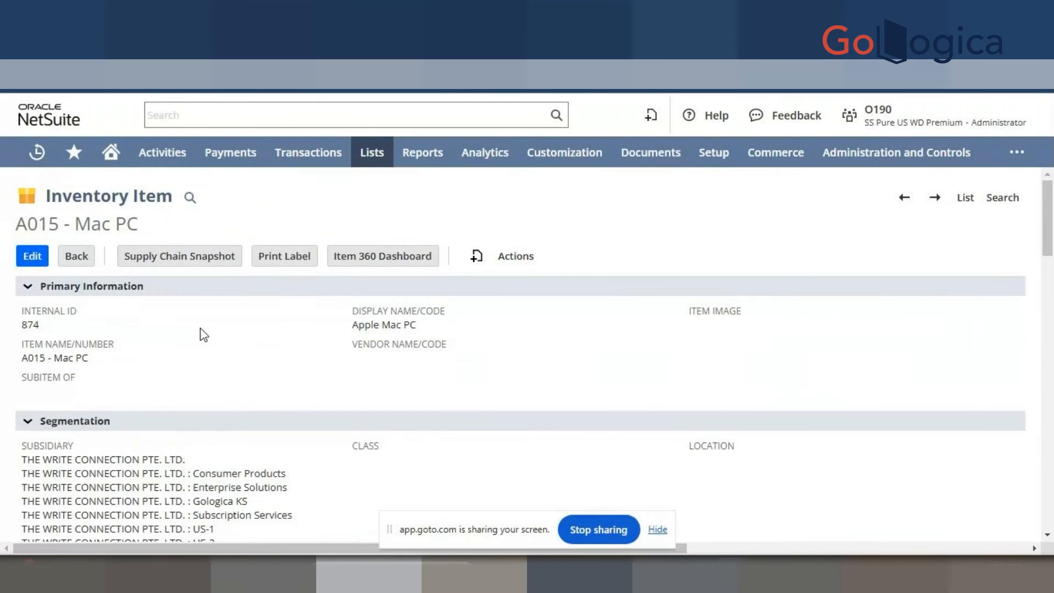
scroll(202, 324, "down", 6)
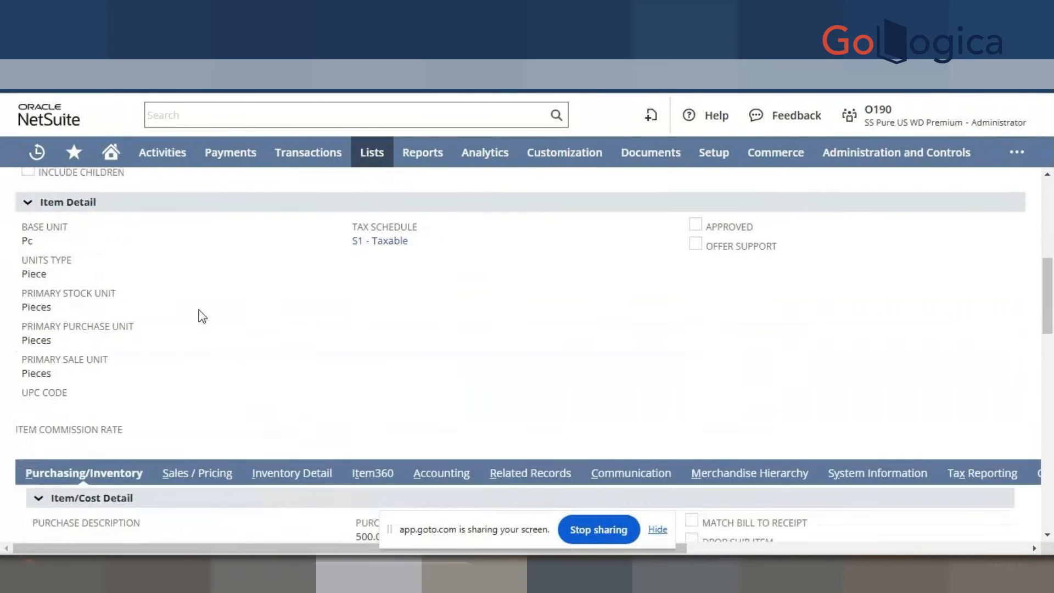
scroll(200, 313, "down", 15)
double_click(174, 265)
left_click(197, 269)
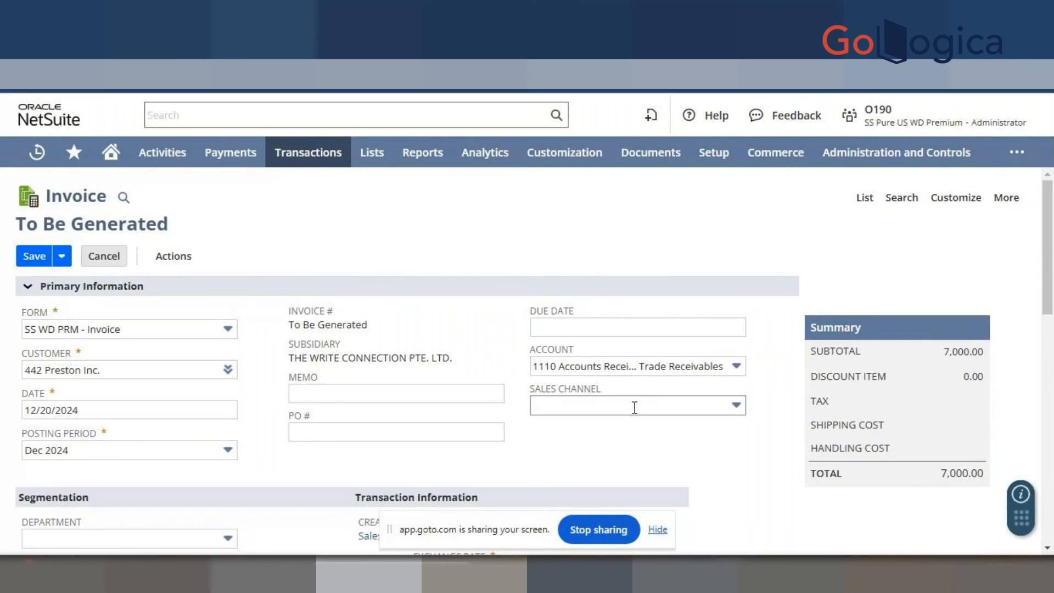
Step: Bill the item fulfillment, review the new invoice's details and switch it to the Standard Product Invoice form
scroll(584, 461, "down", 3)
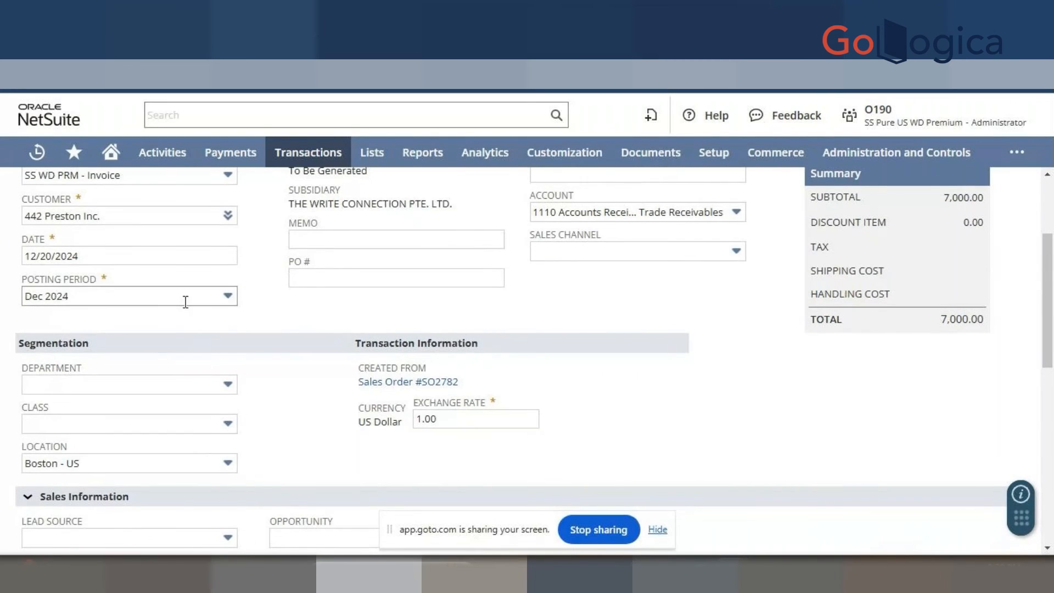
scroll(277, 351, "down", 2)
scroll(277, 351, "up", 5)
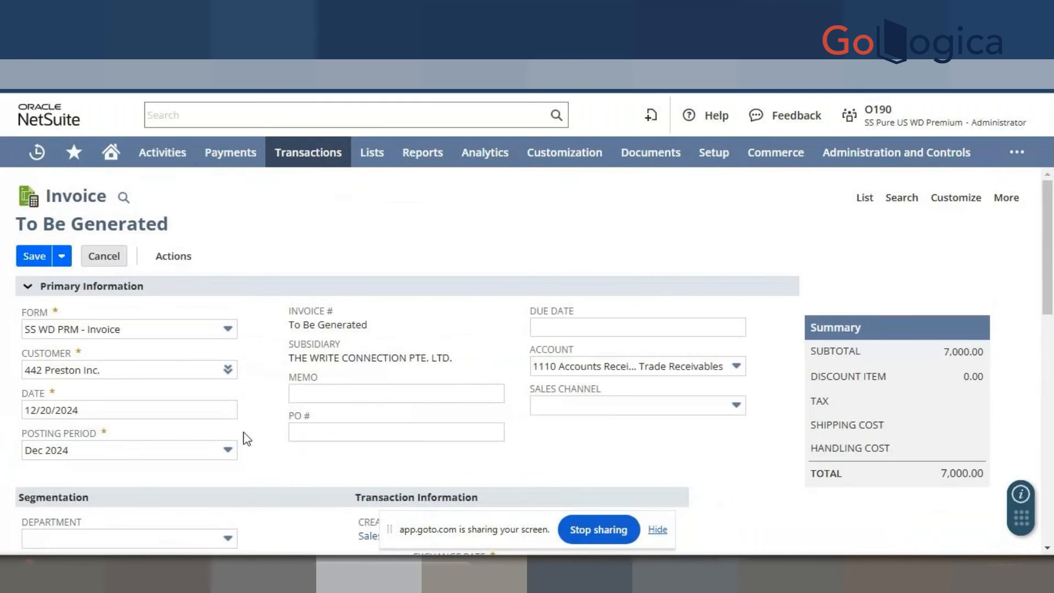
scroll(308, 417, "down", 1)
scroll(315, 416, "down", 5)
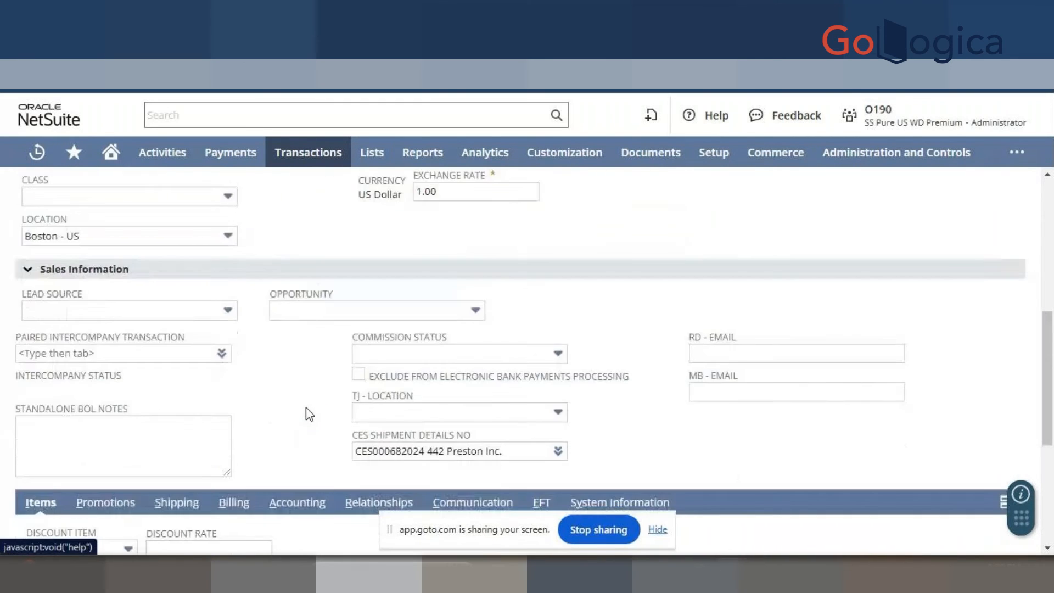
scroll(307, 384, "up", 6)
left_click(141, 329)
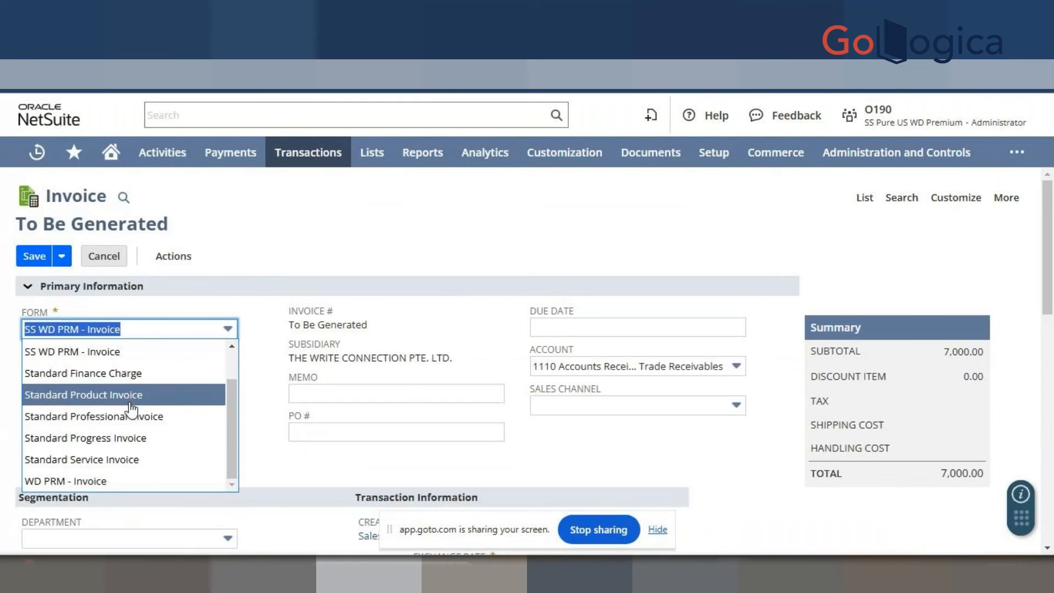
scroll(133, 449, "up", 1)
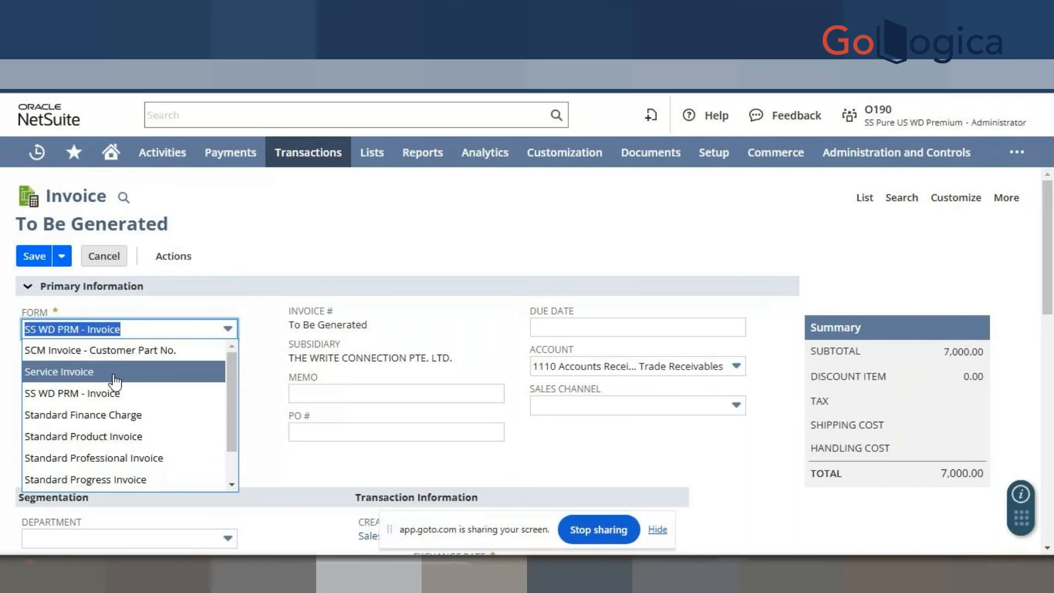
left_click(116, 434)
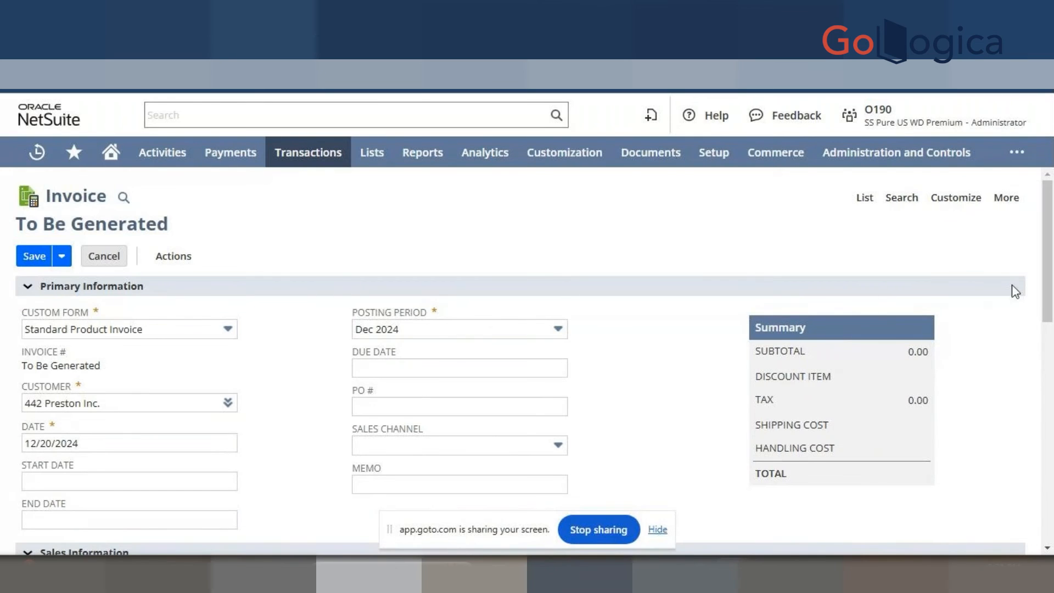
Step: Check the invoice's Boston - US location and Mac PC line, and save the invoice
scroll(1012, 284, "down", 7)
scroll(502, 300, "up", 7)
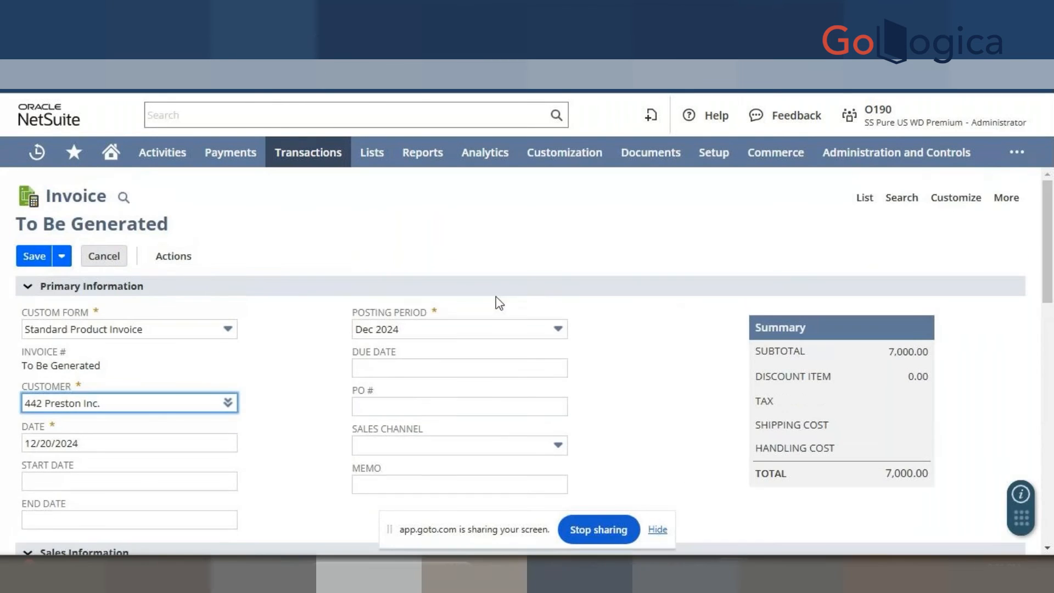
scroll(282, 365, "down", 8)
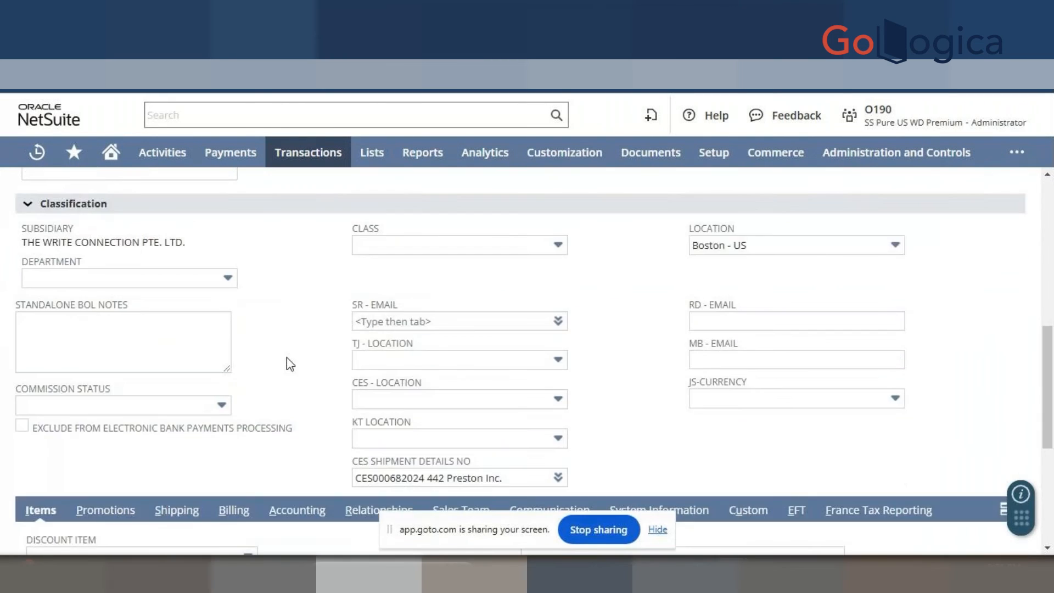
scroll(291, 362, "down", 5)
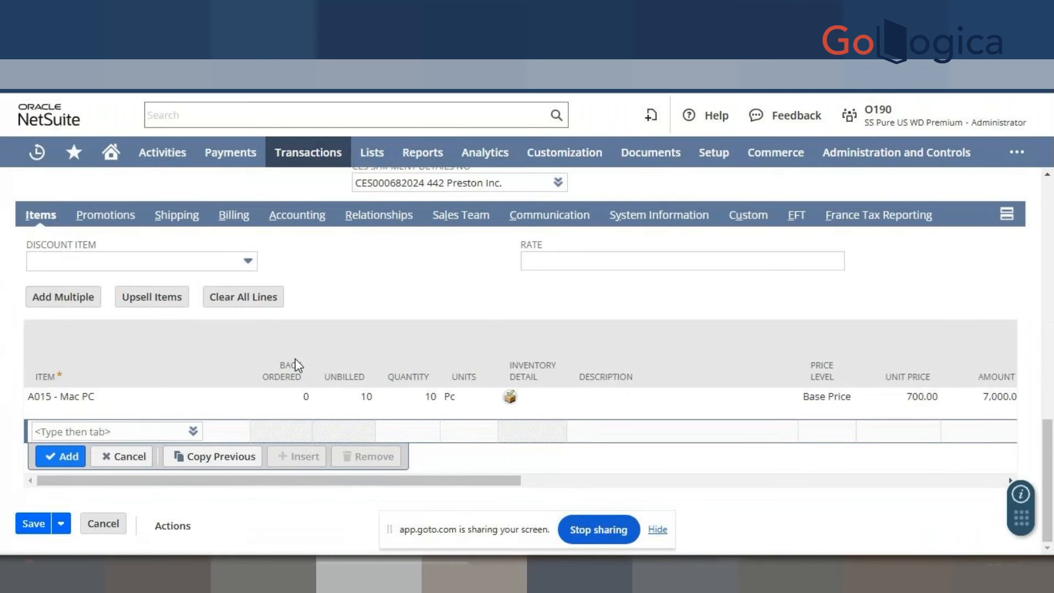
scroll(297, 365, "up", 12)
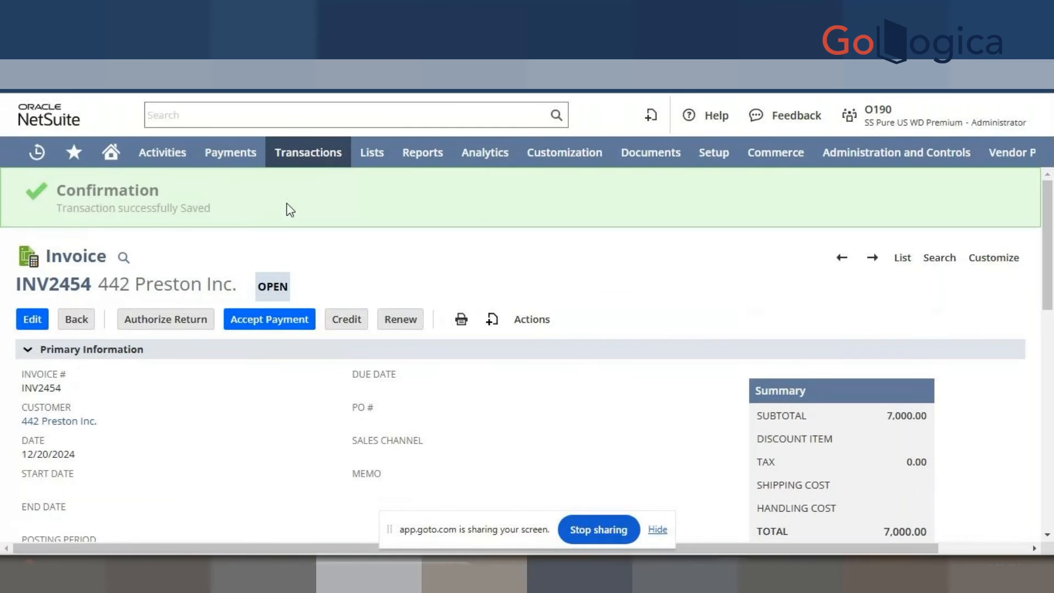
Step: Accept payment for the saved Preston Inc. invoice and switch the payment to the Standard Customer Payment form
left_click(265, 323)
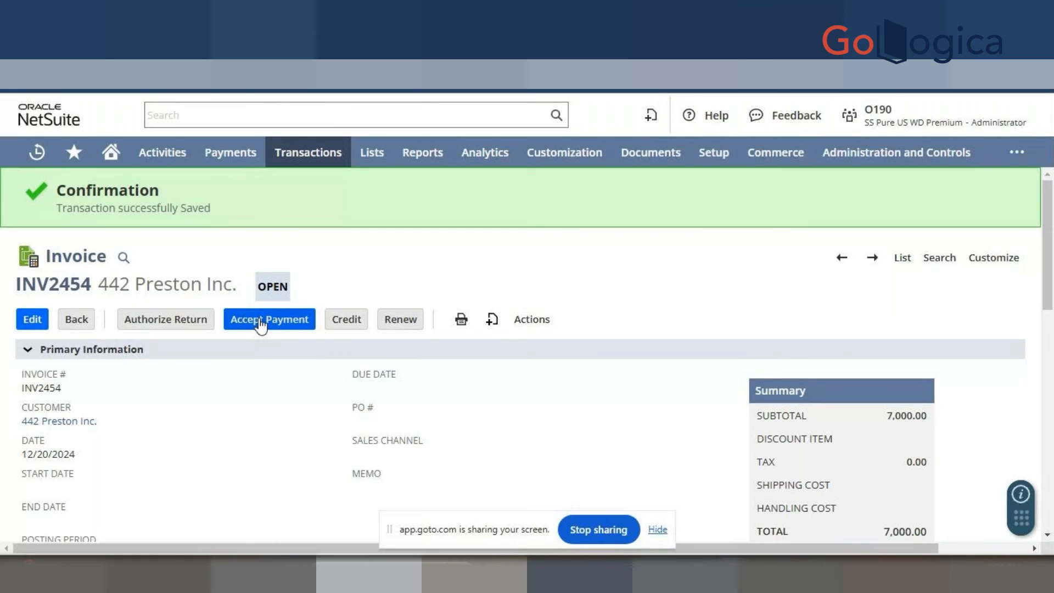
left_click(260, 324)
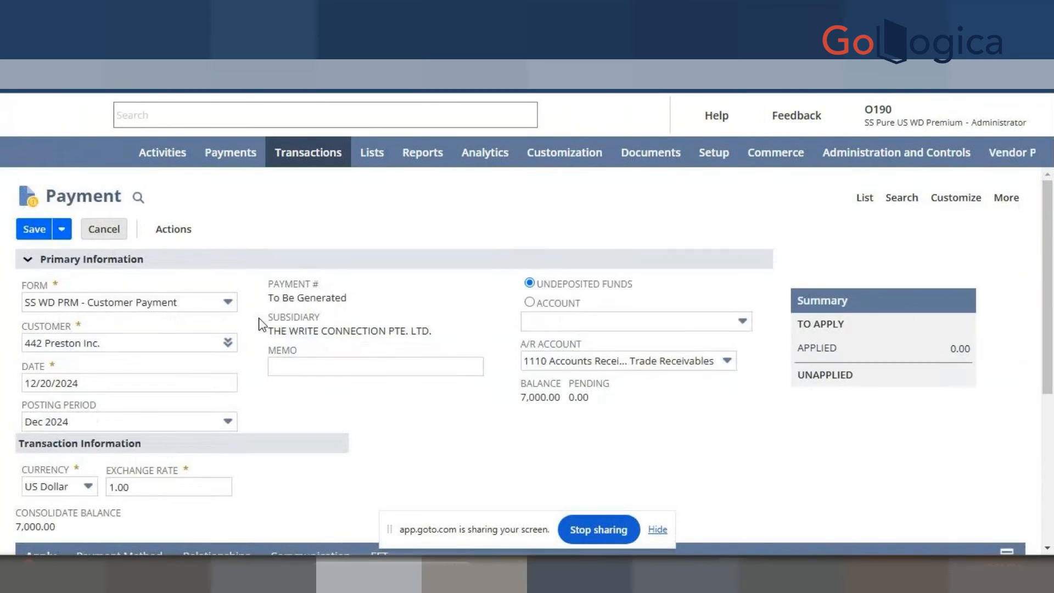
left_click(191, 301)
left_click(165, 344)
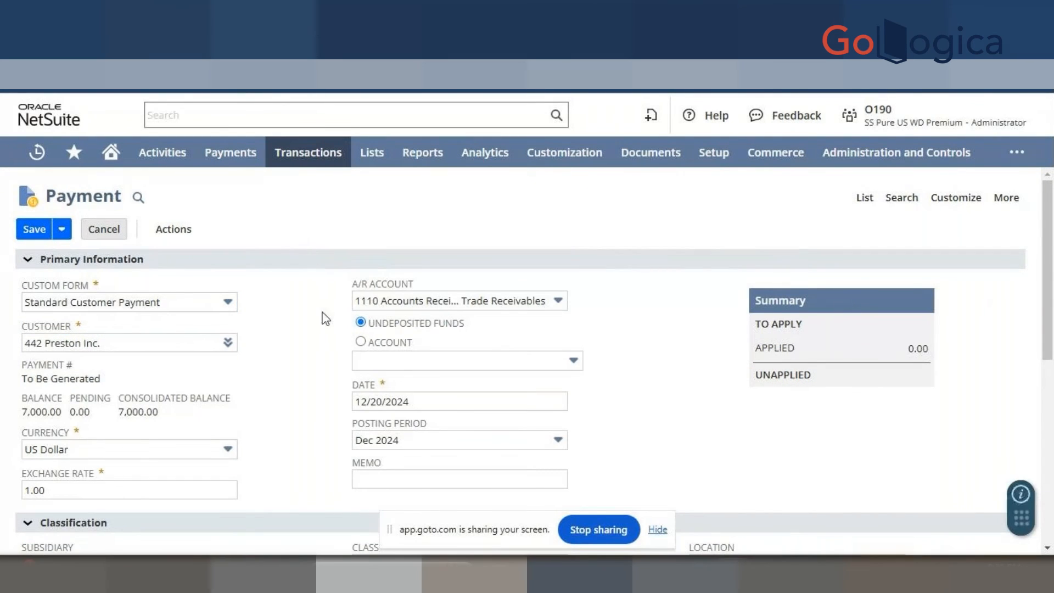
Step: Make sure the payment is applied to the Preston Inc. invoice and save the payment
scroll(323, 304, "down", 3)
scroll(275, 357, "down", 3)
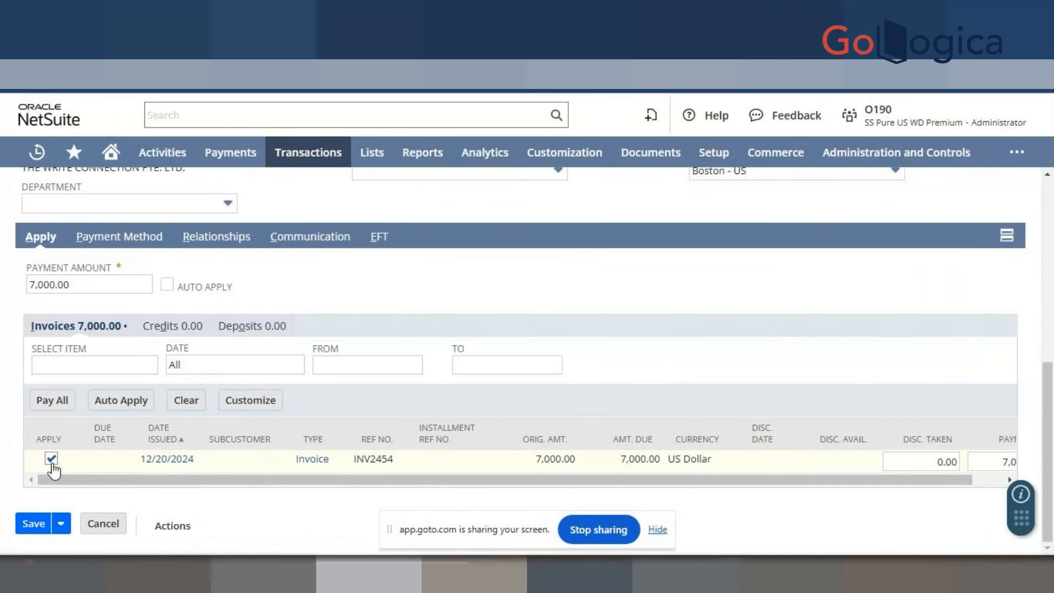
scroll(268, 443, "up", 7)
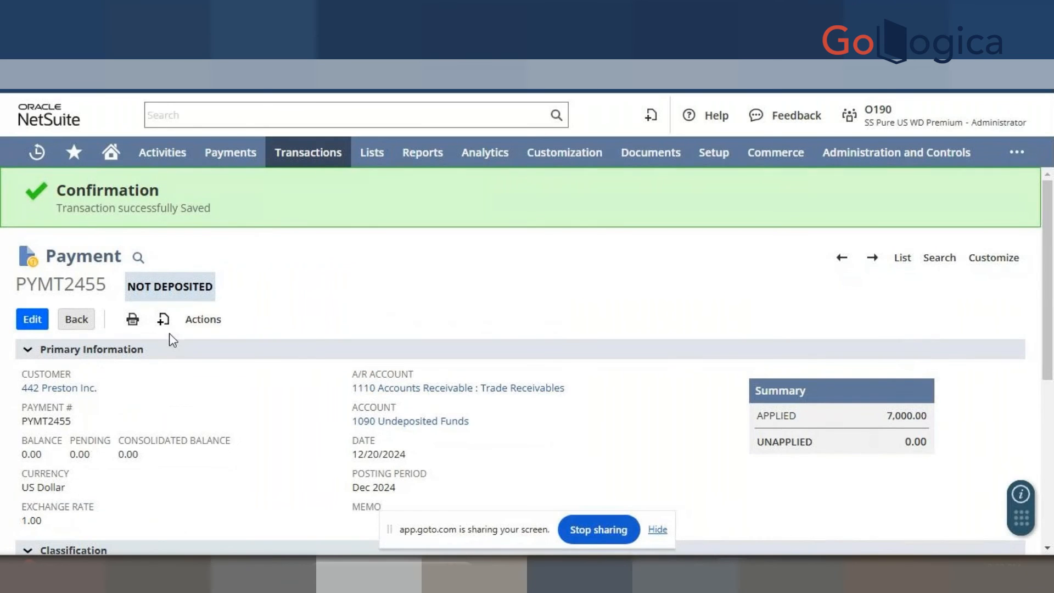
Step: Examine the saved payment's GL impact, including the Accounts Receivable credit, and return to the payment record
mouse_move(205, 317)
left_click(219, 497)
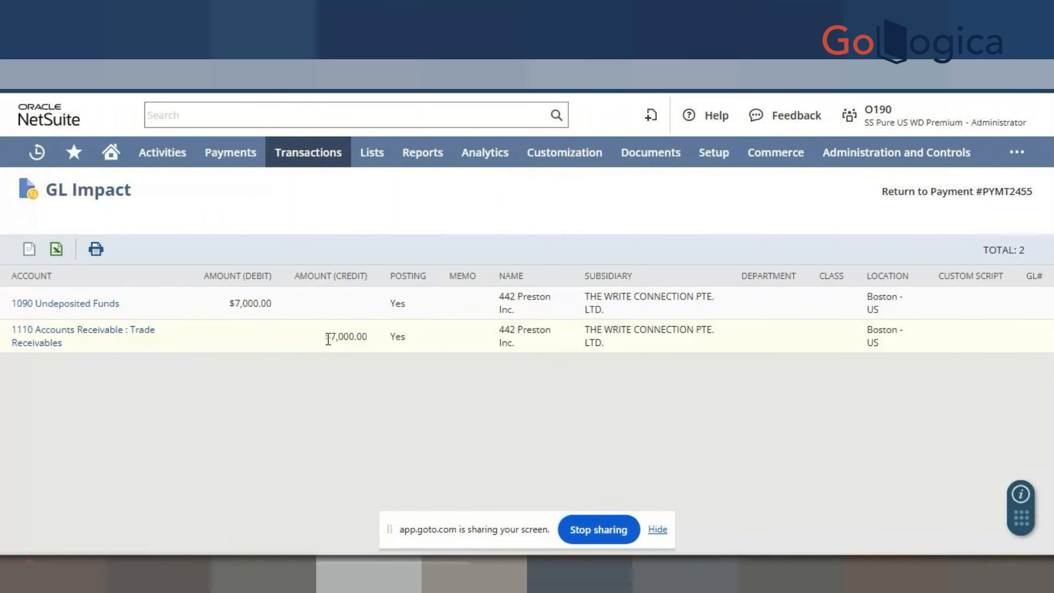
left_click_drag(327, 337, 376, 336)
left_click(18, 75)
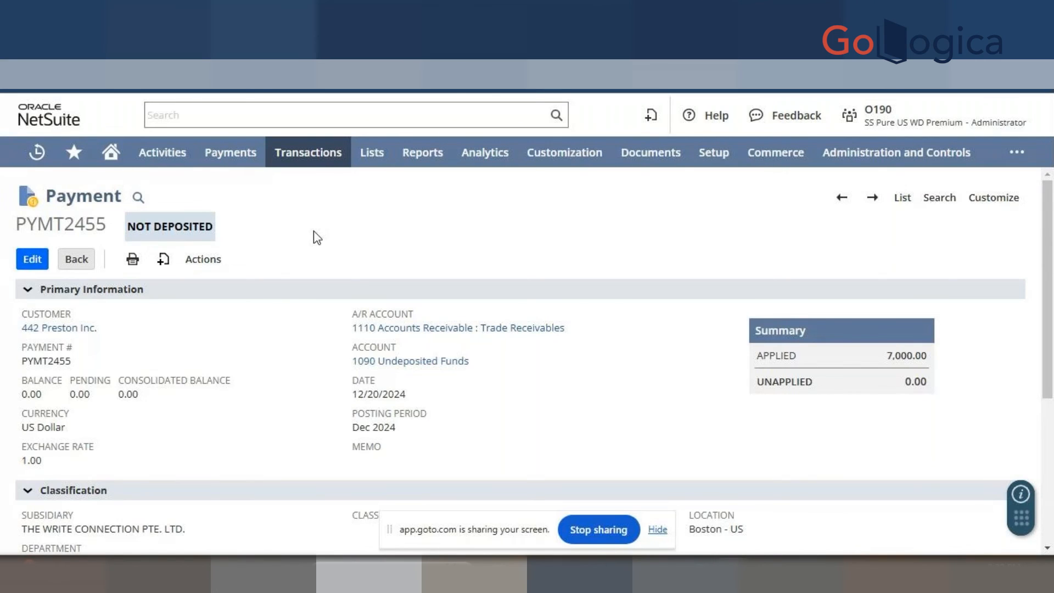
Step: Open the Preston Inc. sales order from the recent records in a new browser tab and start a return authorization from it
mouse_move(35, 152)
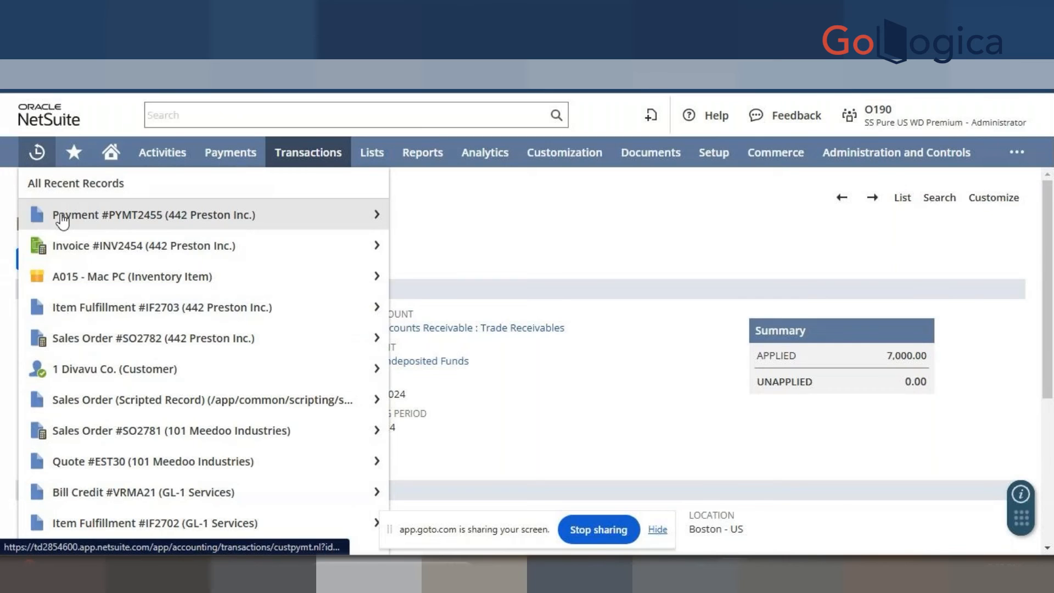
right_click(106, 347)
left_click(160, 365)
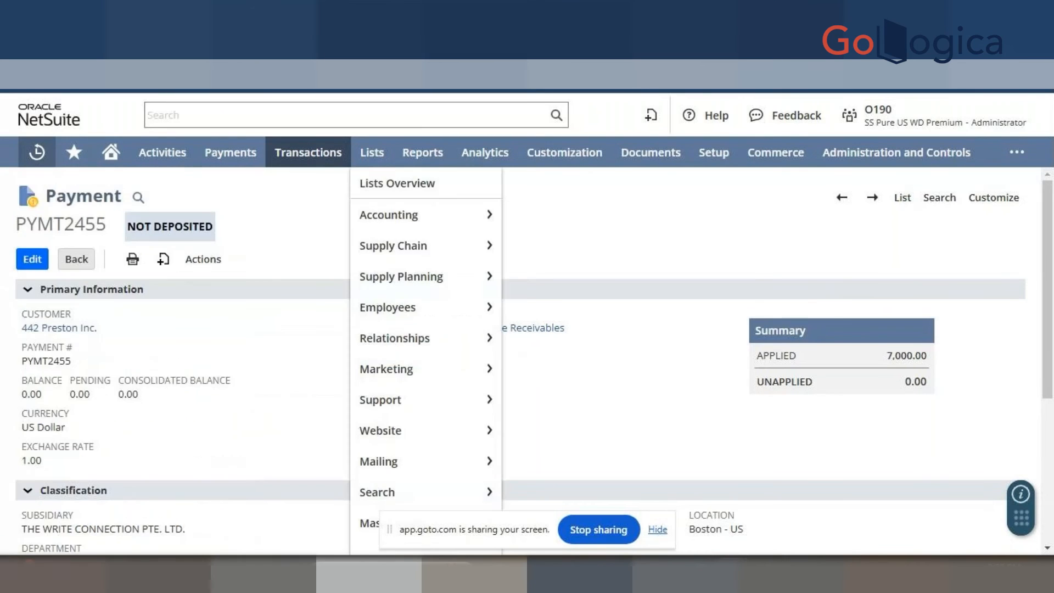
left_click(549, 15)
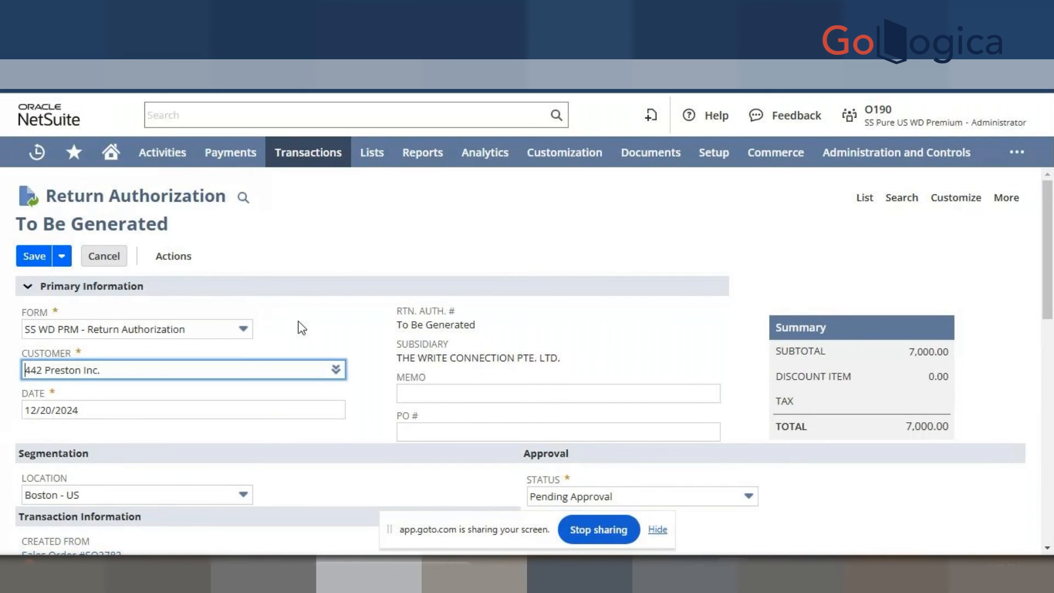
Step: Switch the return authorization to the Standard Return Authorization - Cash form
left_click(231, 328)
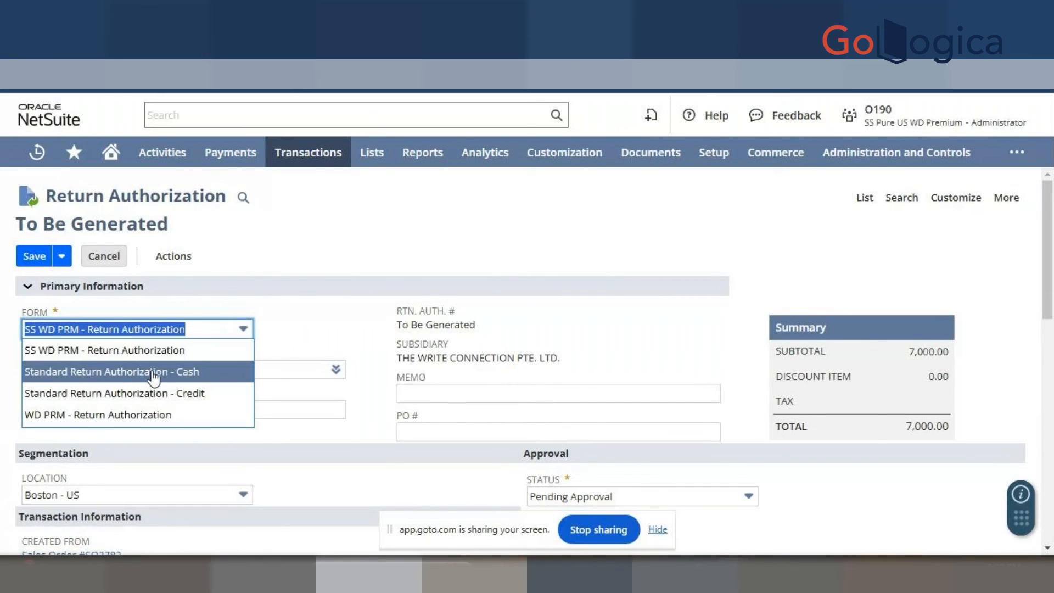
left_click(153, 372)
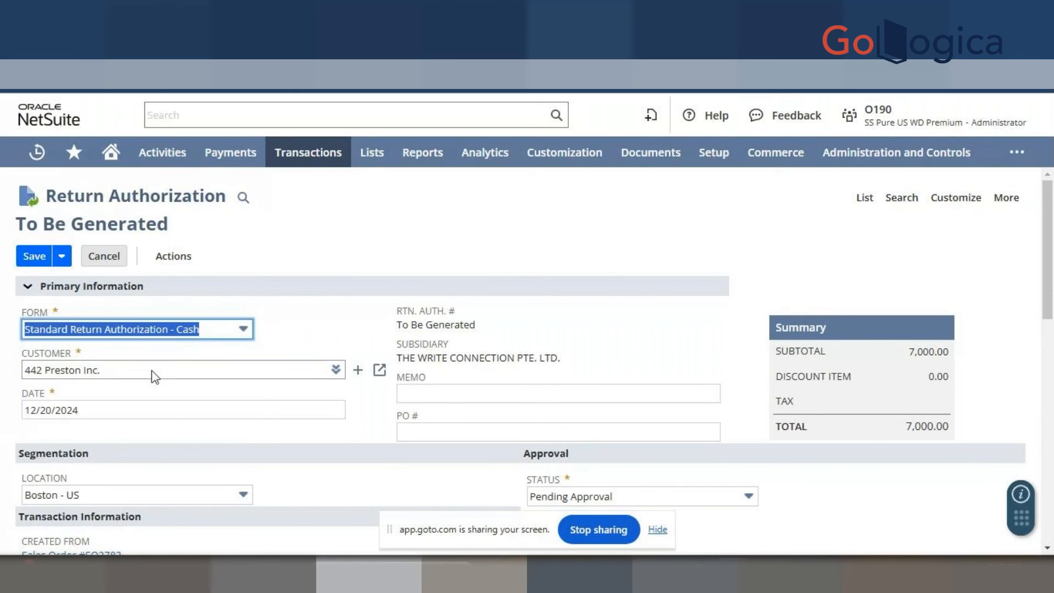
left_click(308, 344)
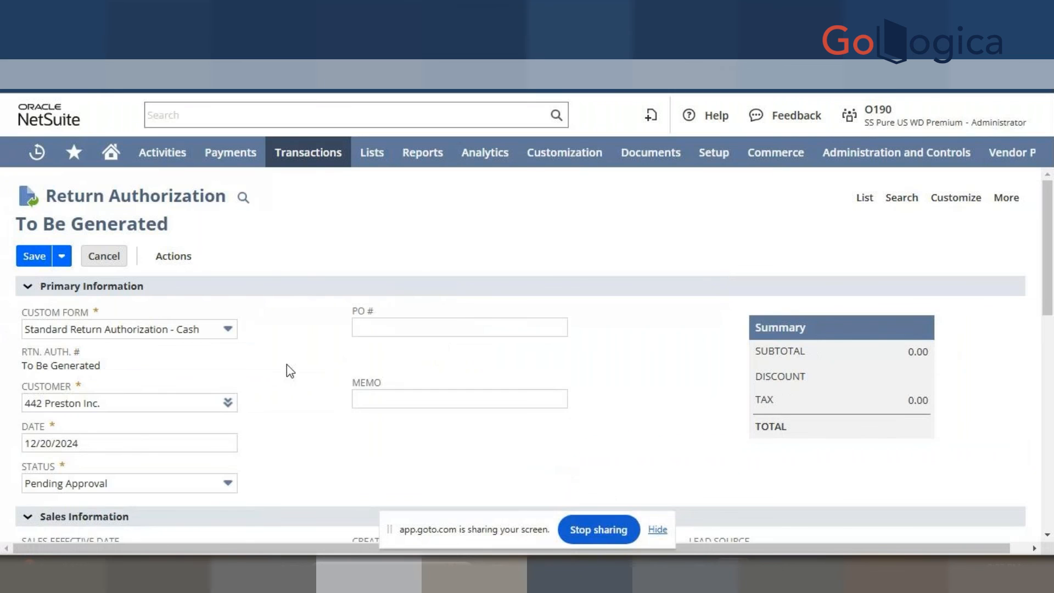
Step: Set the return's Mac PC quantity to 2, save the return authorization and check its item line
left_click_drag(1052, 317, 1053, 451)
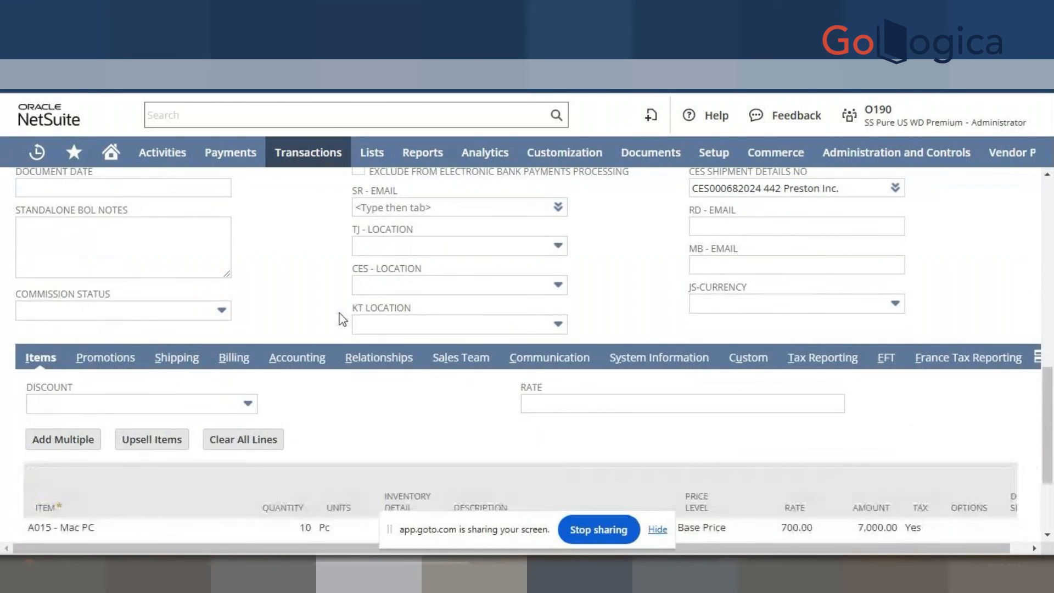
scroll(324, 377, "down", 3)
scroll(327, 376, "down", 8)
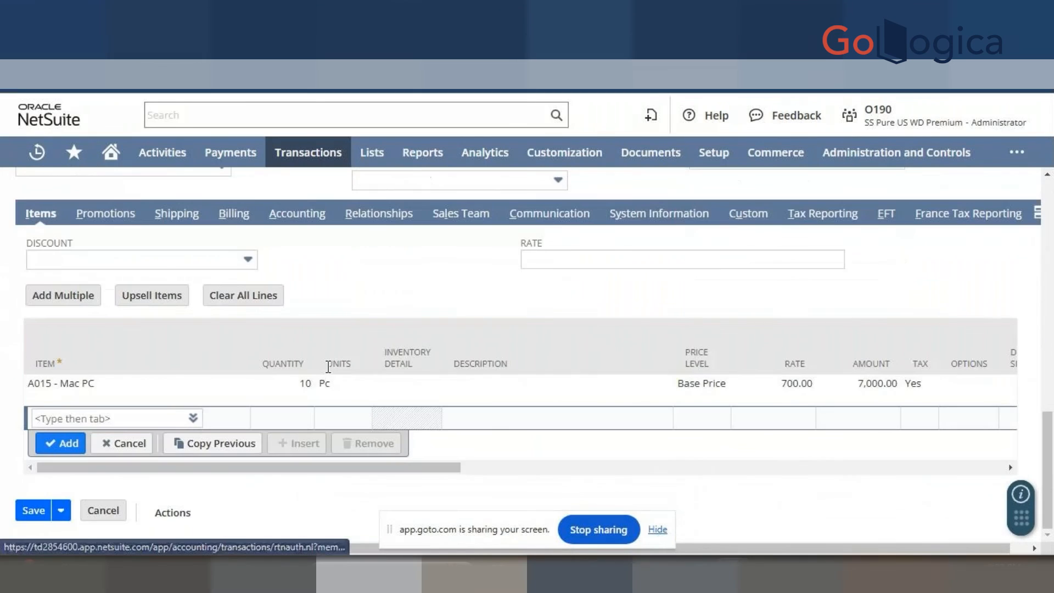
left_click(295, 391)
type("2")
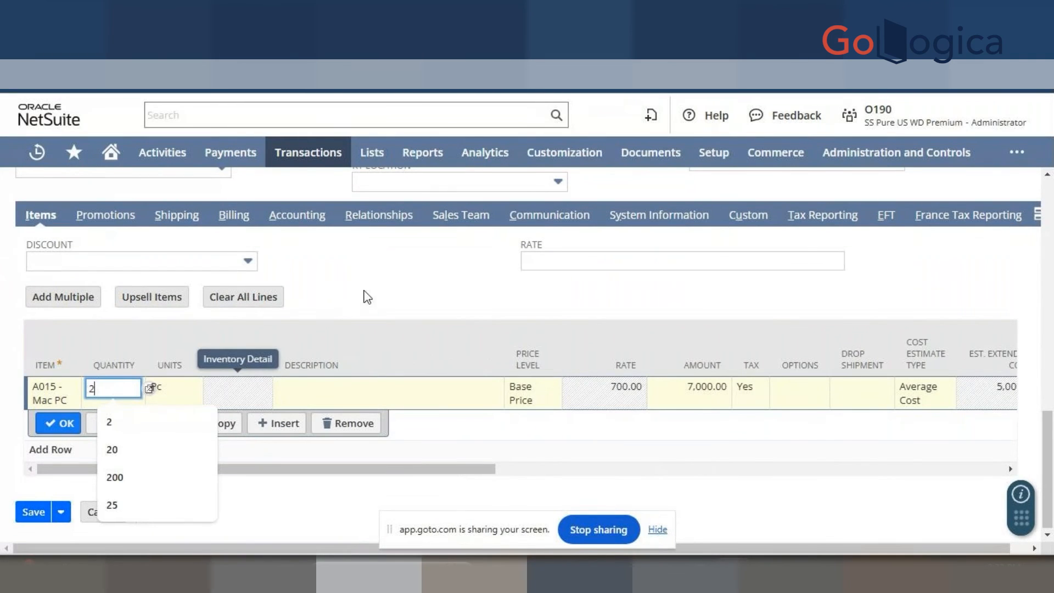
left_click(85, 413)
left_click(60, 423)
scroll(437, 350, "up", 10)
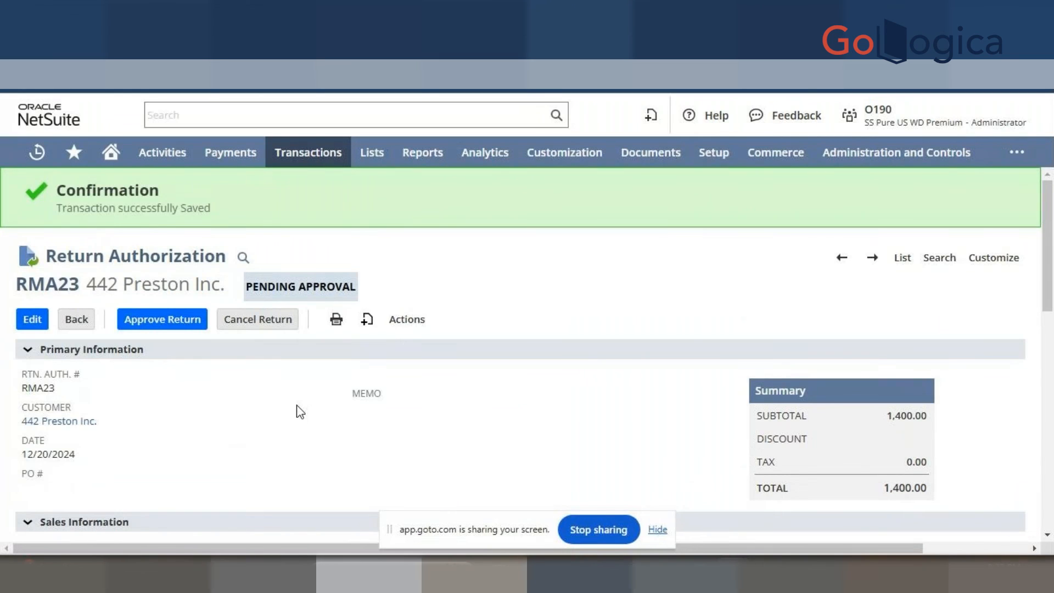
scroll(324, 437, "down", 15)
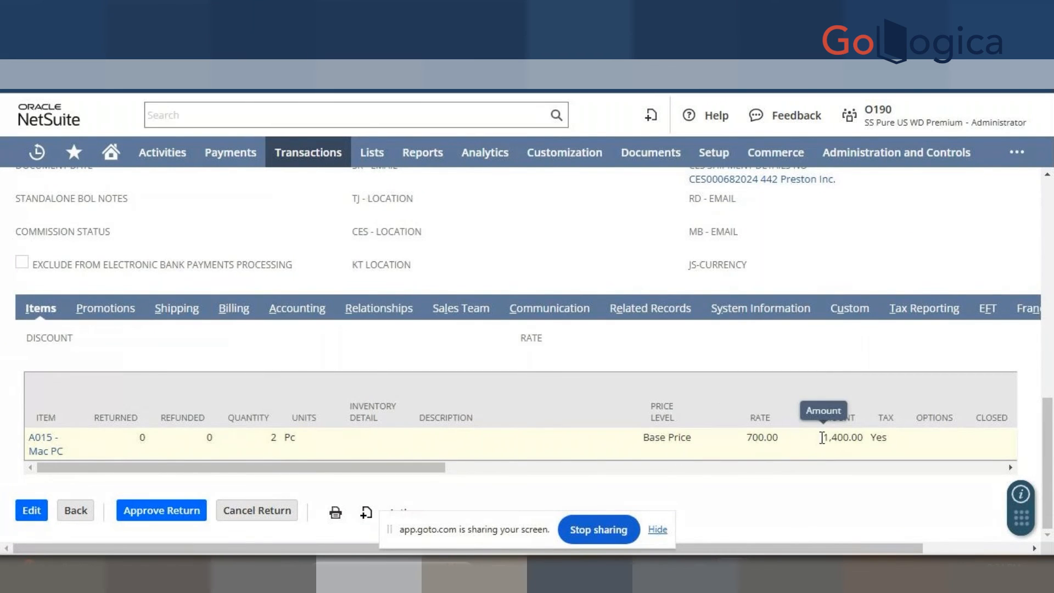
Step: Approve the Preston Inc. return authorization and start receiving its items
scroll(793, 438, "up", 10)
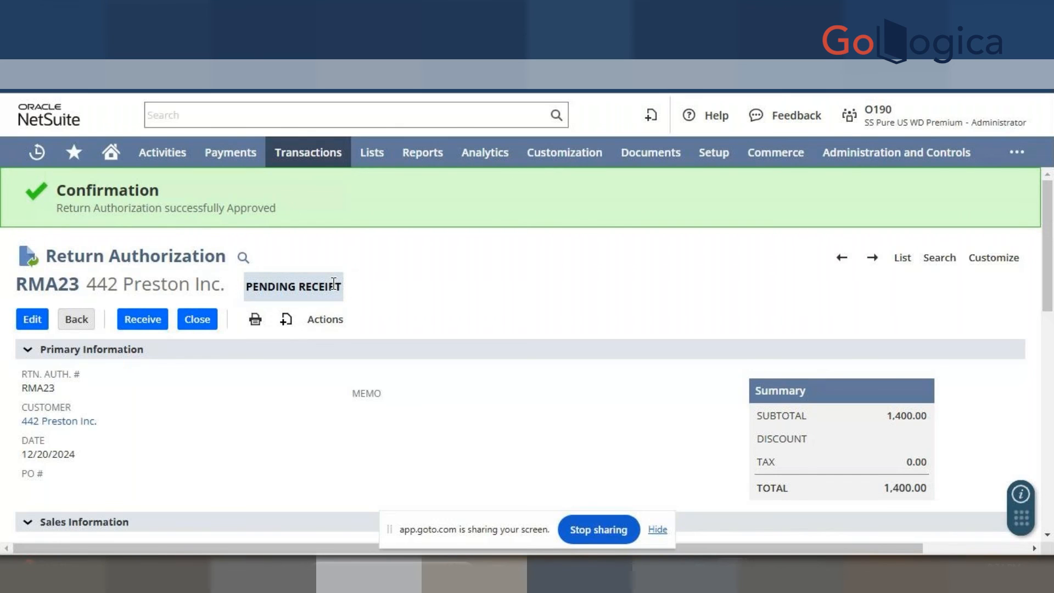
left_click(144, 324)
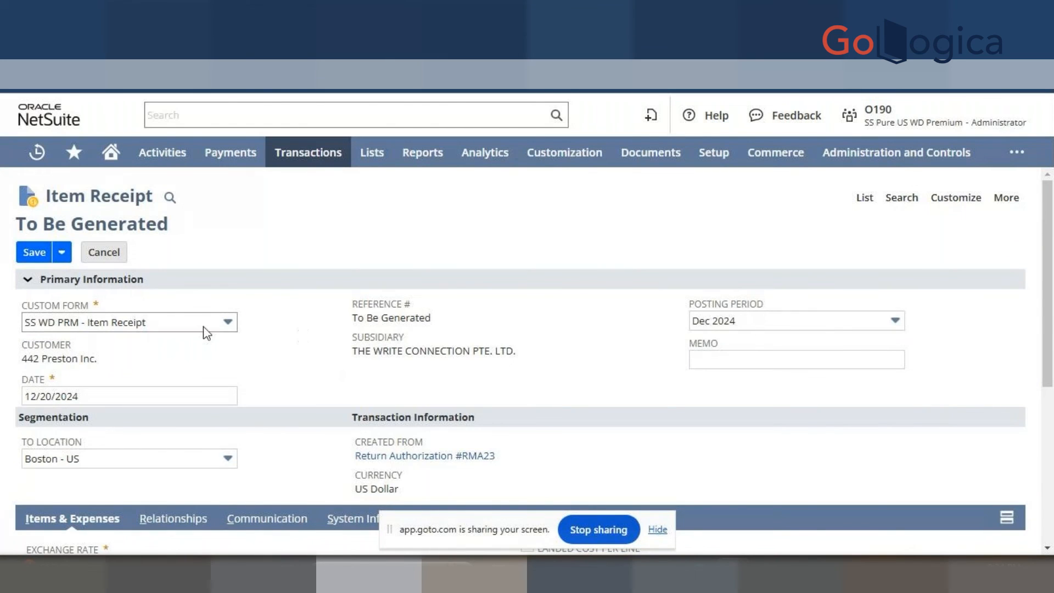
scroll(202, 330, "down", 5)
scroll(203, 324, "up", 5)
Step: Switch the item receipt to the Standard Item Receipt form and check its Mac PC line
left_click(184, 322)
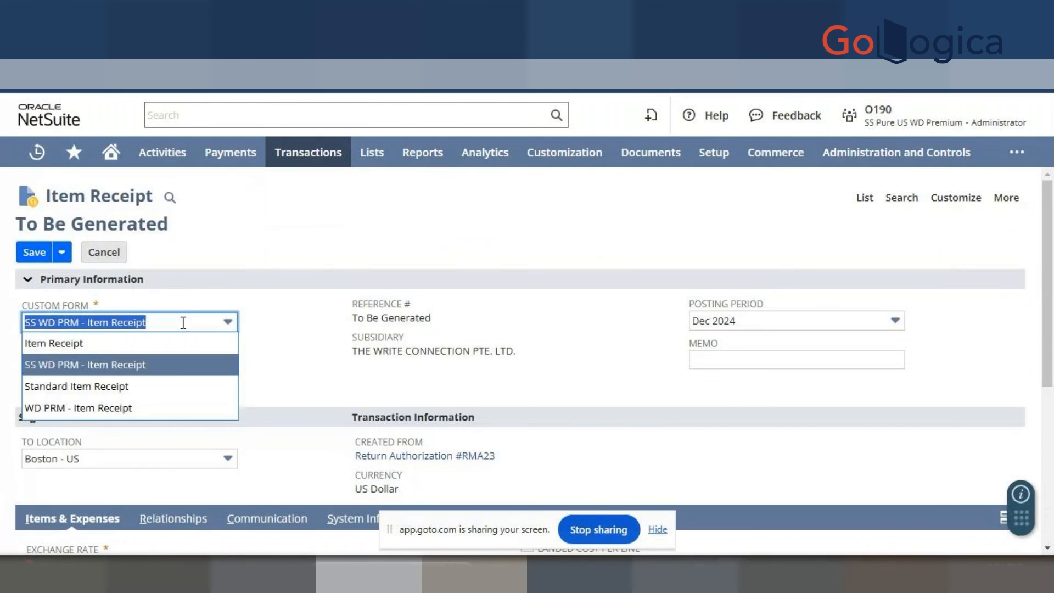
left_click(172, 390)
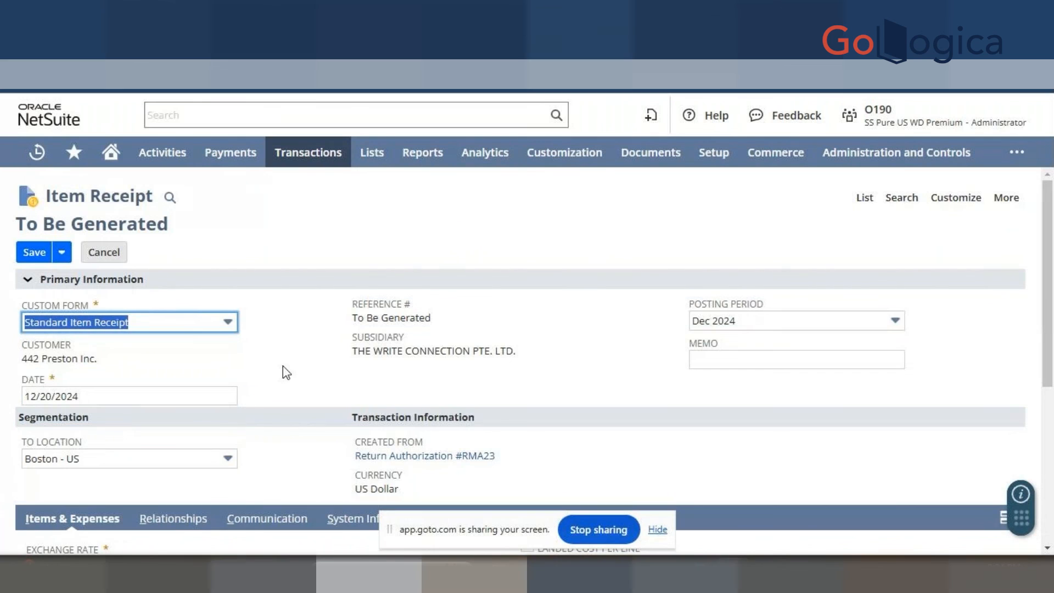
scroll(285, 371, "down", 5)
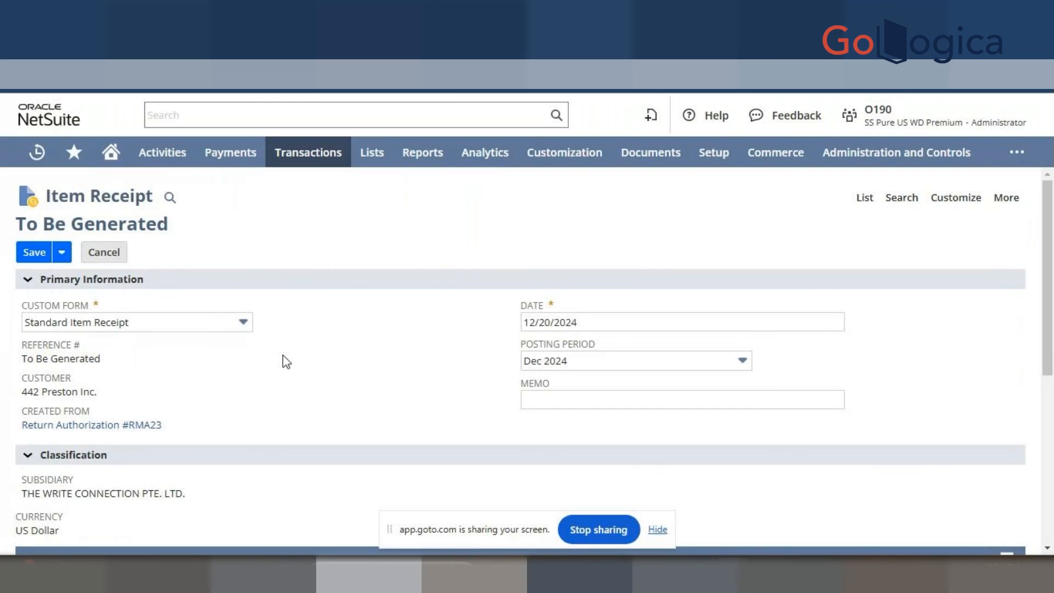
scroll(288, 386, "down", 6)
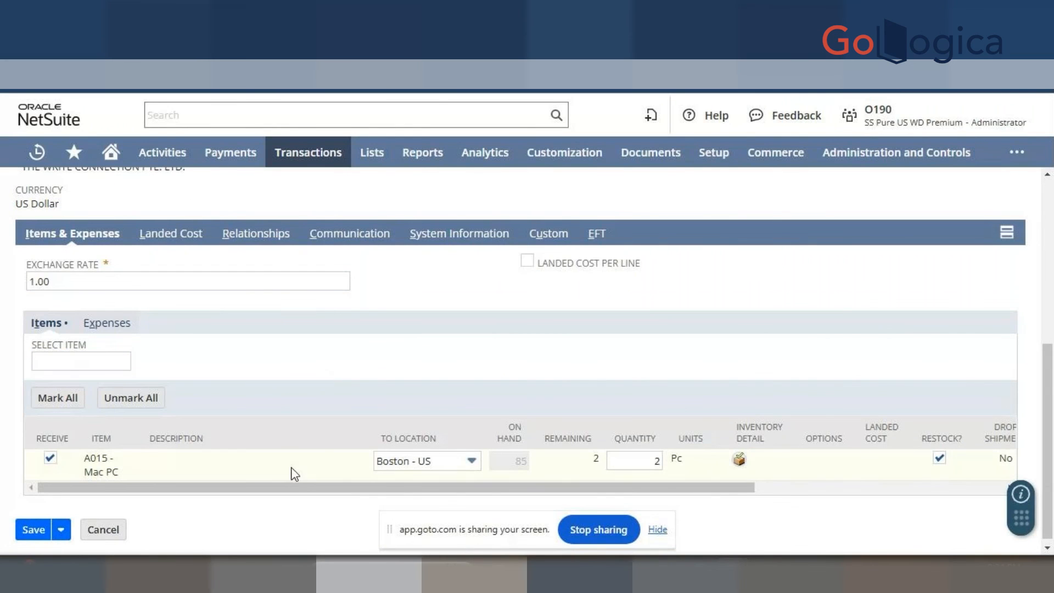
scroll(358, 455, "up", 6)
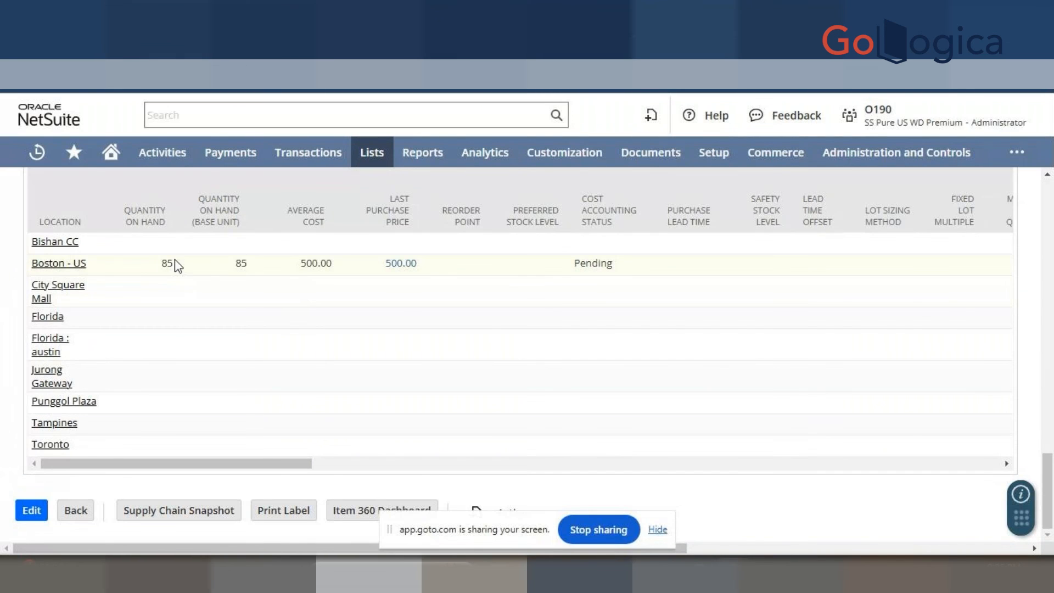
Step: Check the Mac PC item record for its quantity on hand at the Boston - US location
left_click(150, 271)
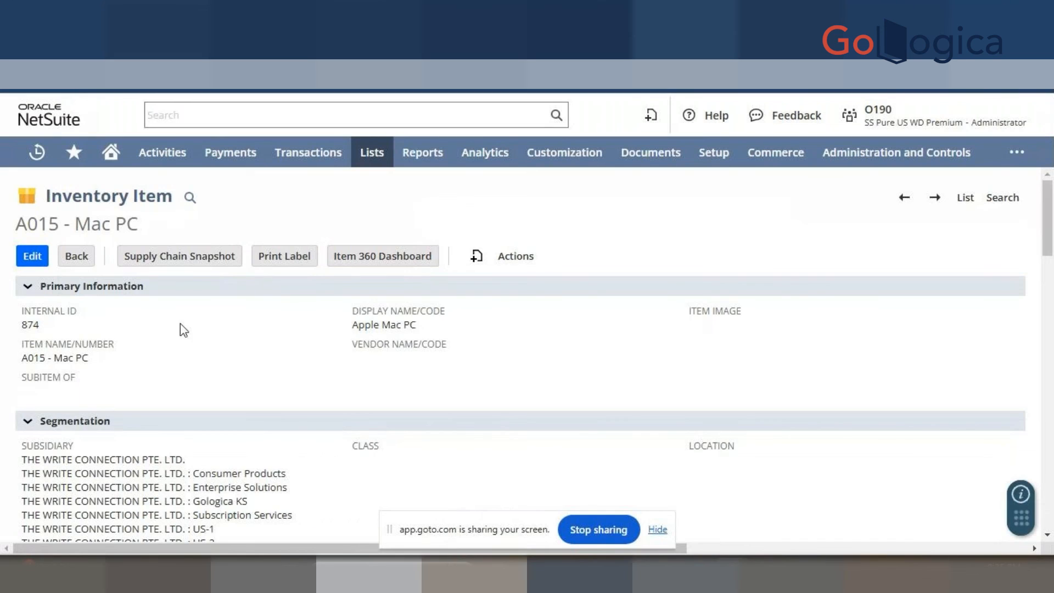
scroll(190, 330, "down", 15)
scroll(194, 346, "down", 3)
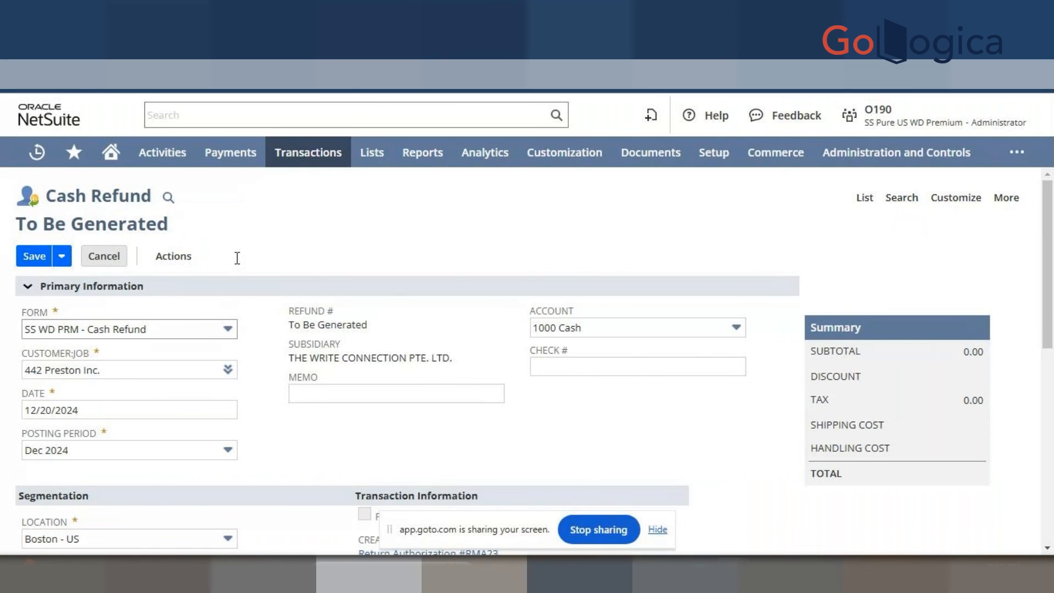
Step: Switch the cash refund for the return to the Standard Cash Refund form, review its details and save it
left_click(227, 329)
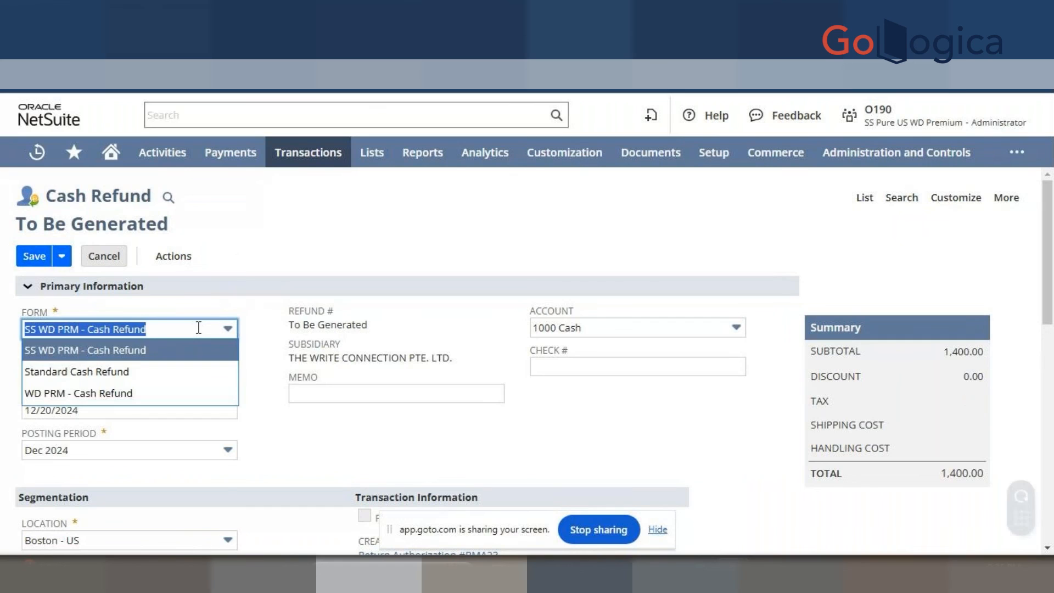
left_click(197, 374)
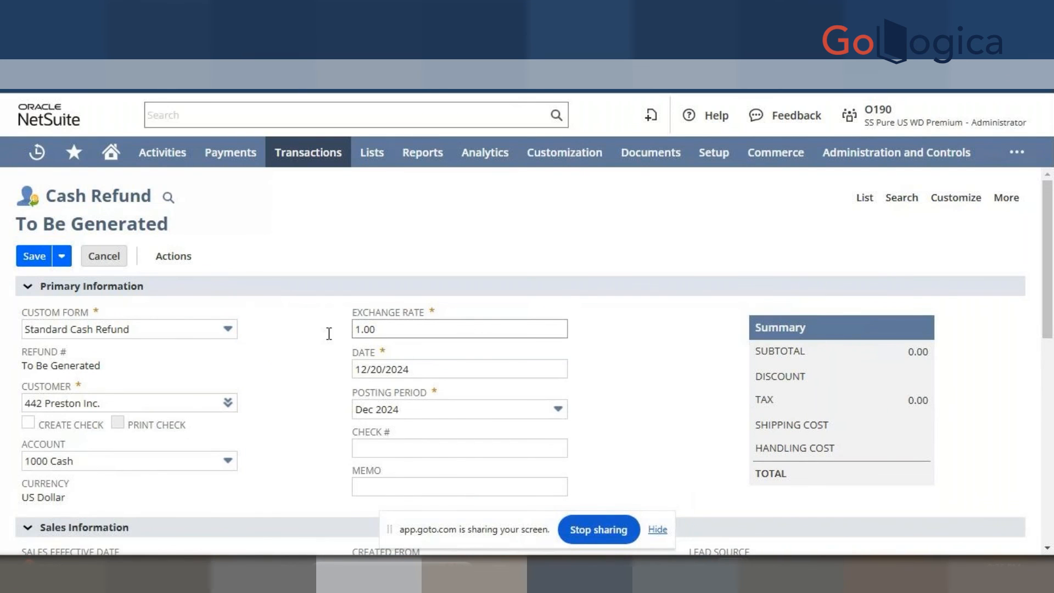
left_click_drag(1052, 246, 1053, 475)
left_click(272, 297)
scroll(323, 258, "up", 3)
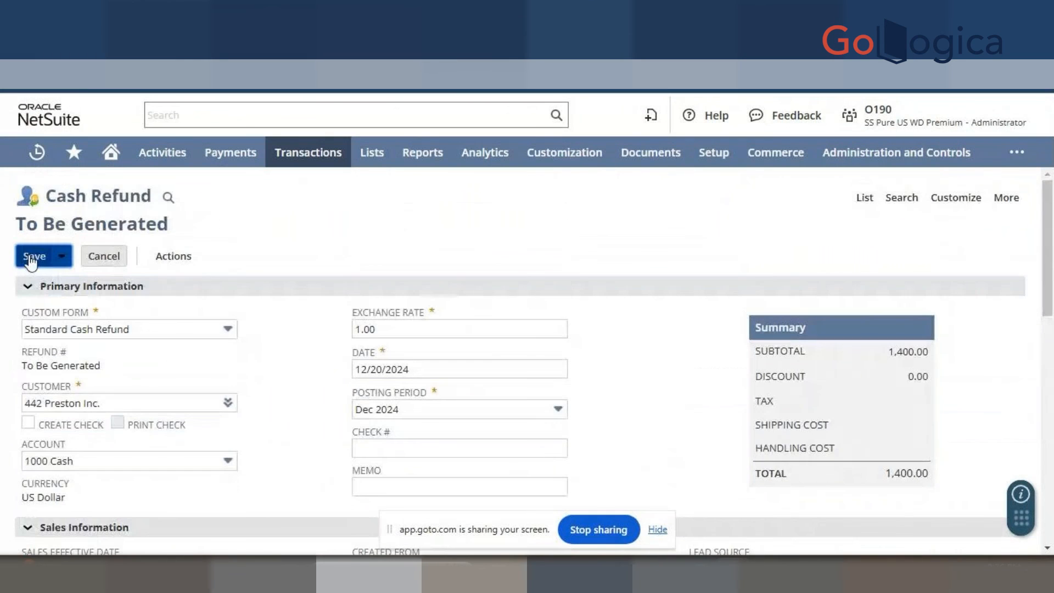